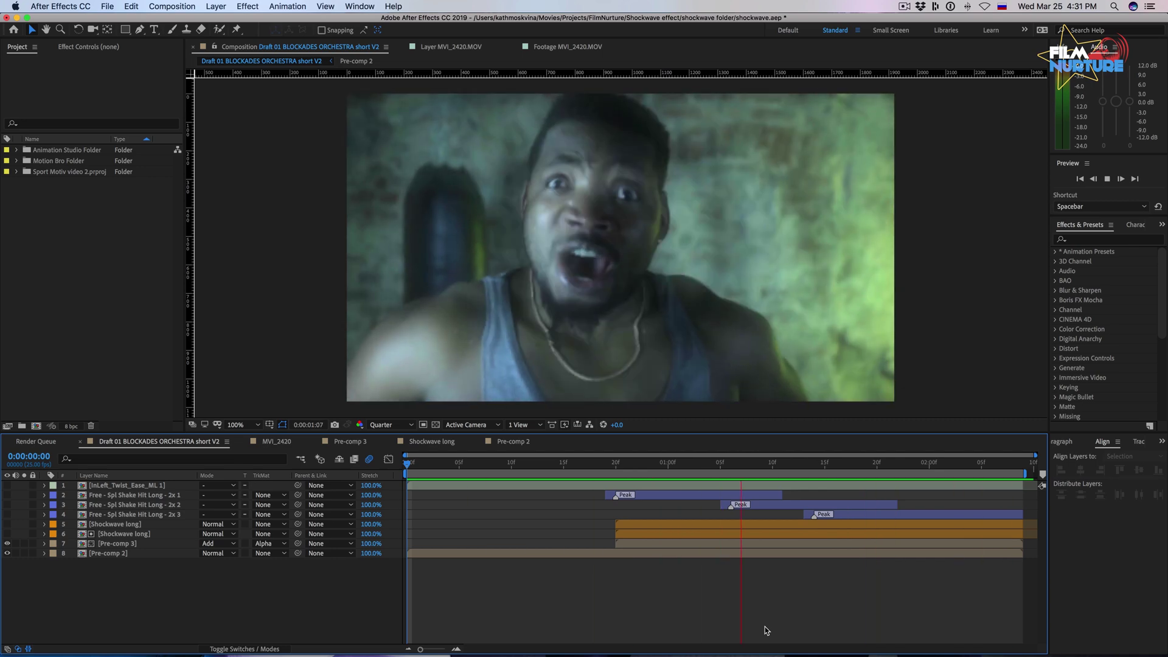
- Stop the shouting-man preview and hide After Effects 2019 to reveal the empty 2018 project
key(space)
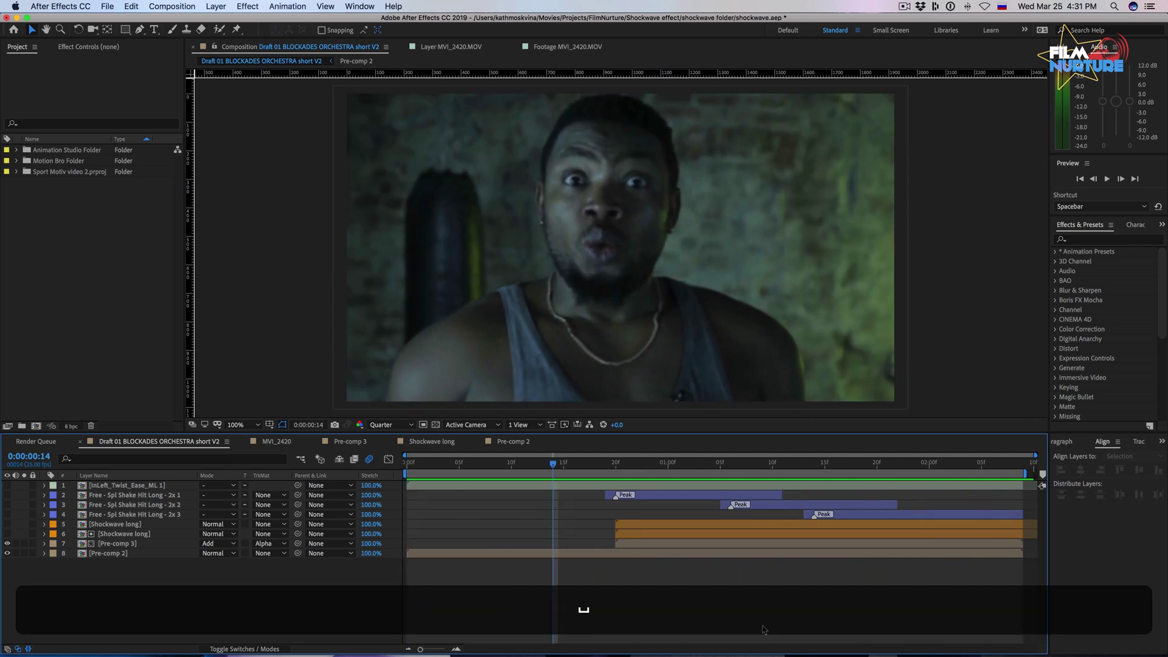
key(super+h)
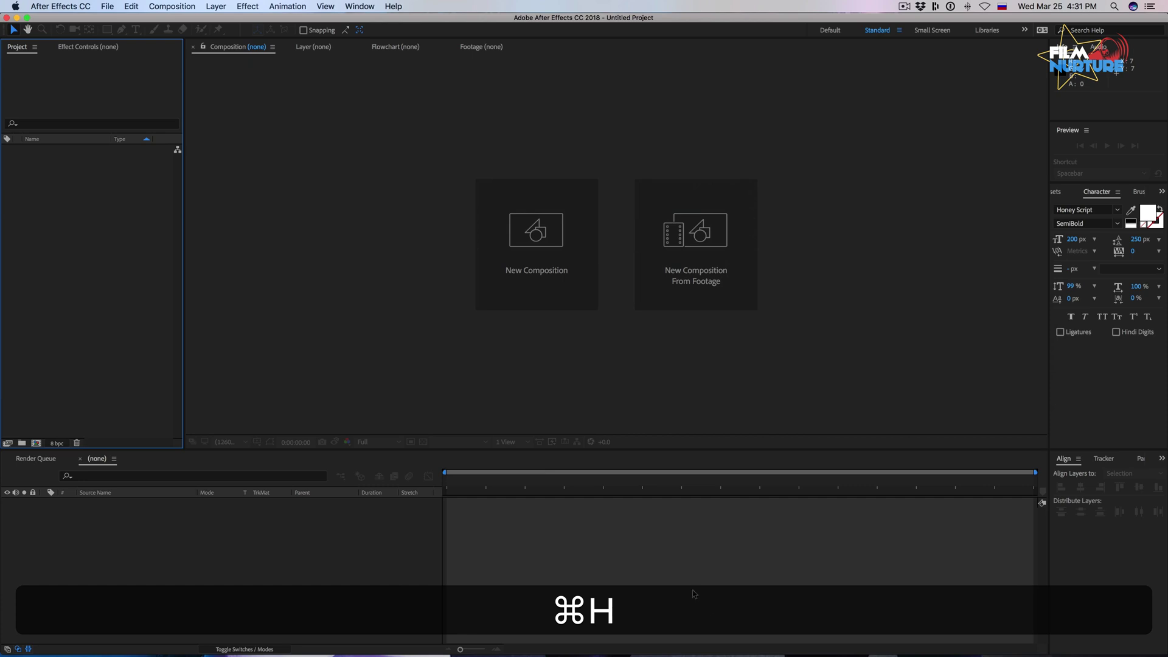
- Create a 1920×1080, 25 fps, 10-second composition named 'Shockwave'
click(37, 443)
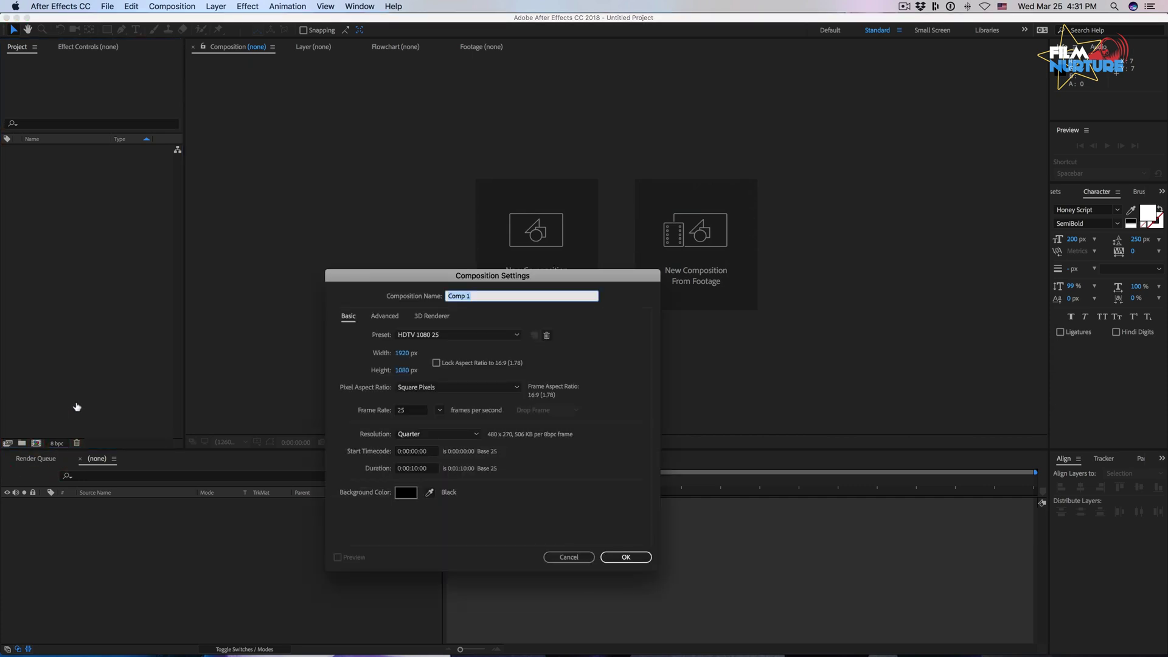
text(Sho)
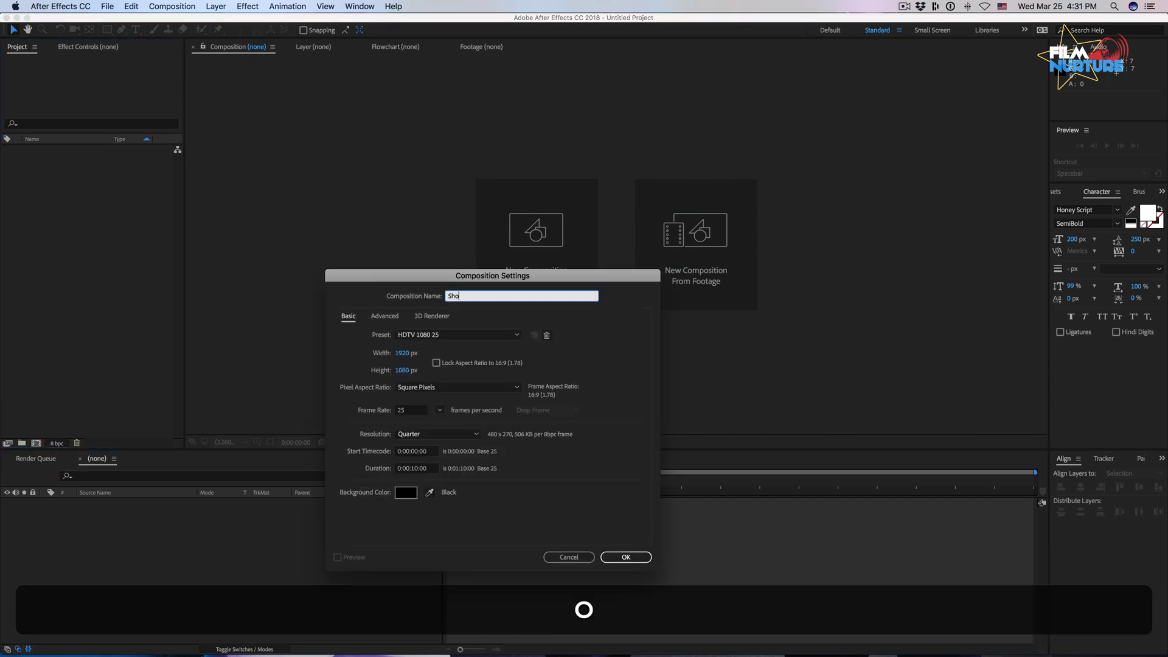
text(ckwave)
key(Return)
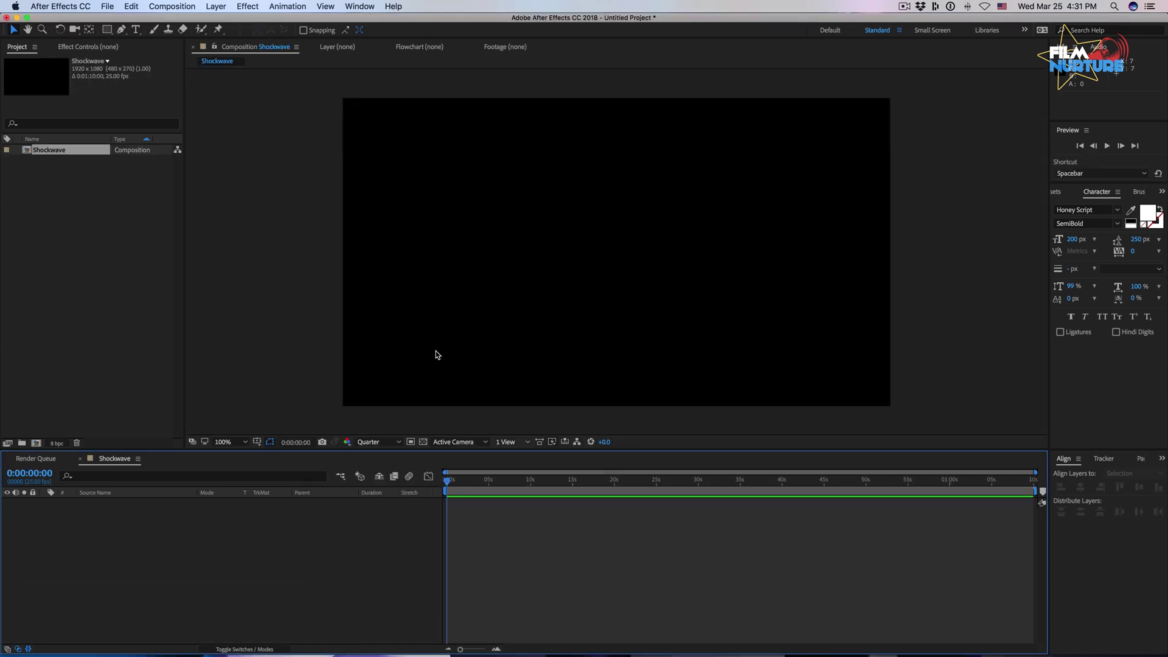
- Choose the Ellipse Tool and set the new shape fill to None
click(108, 32)
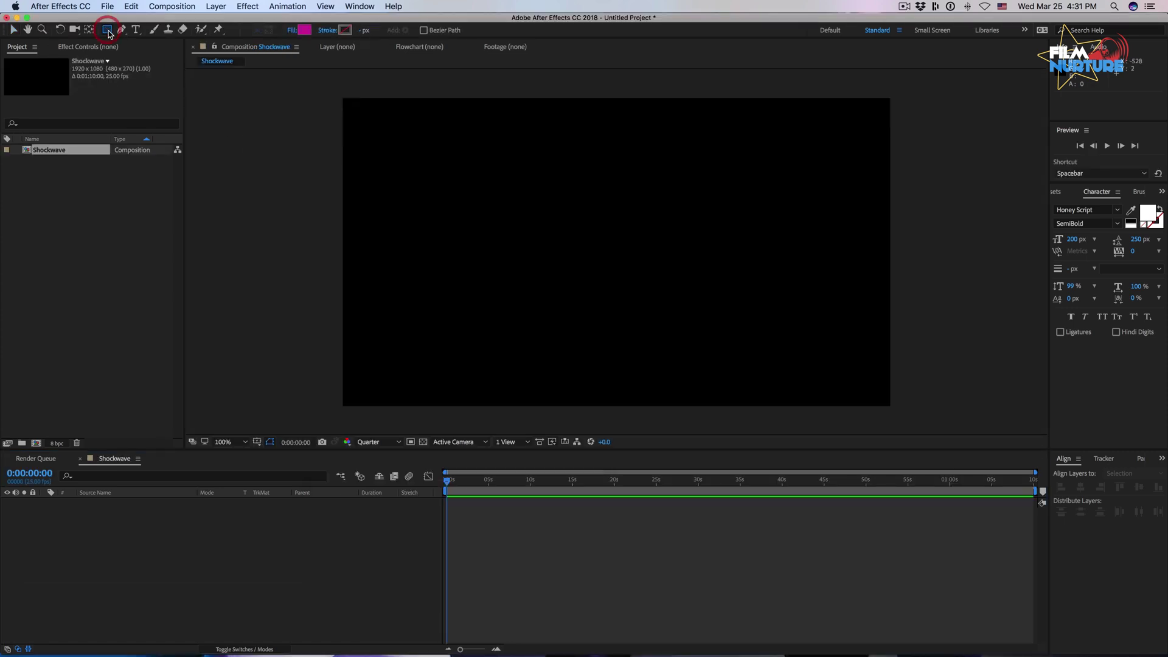
drag(108, 31, 154, 54)
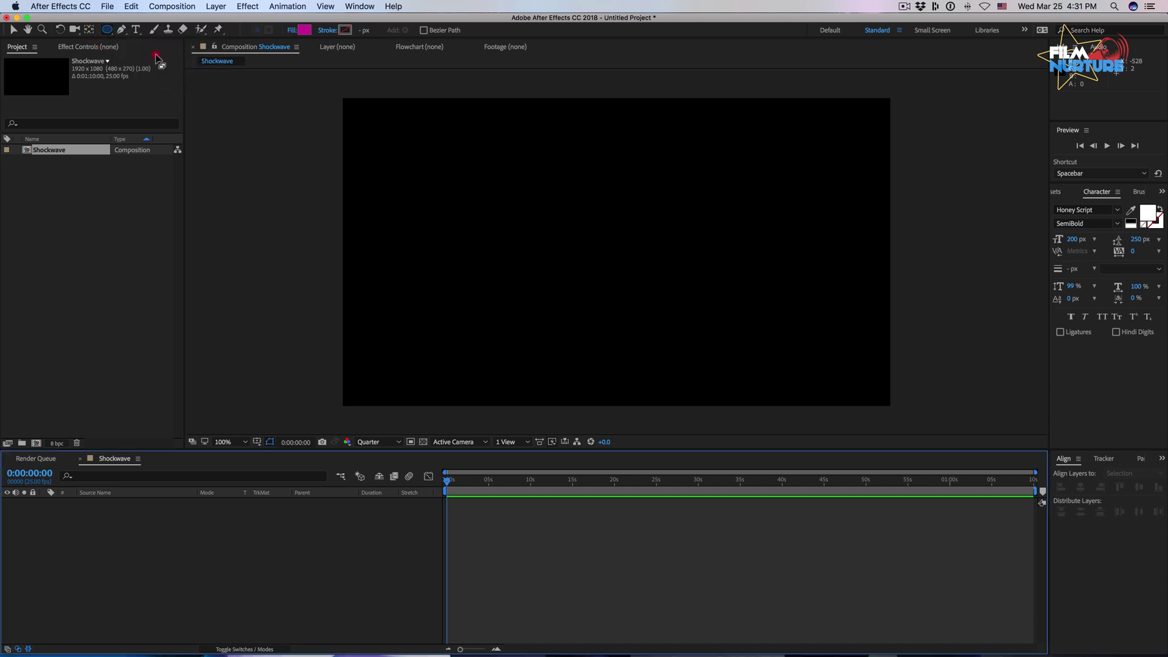
click(292, 30)
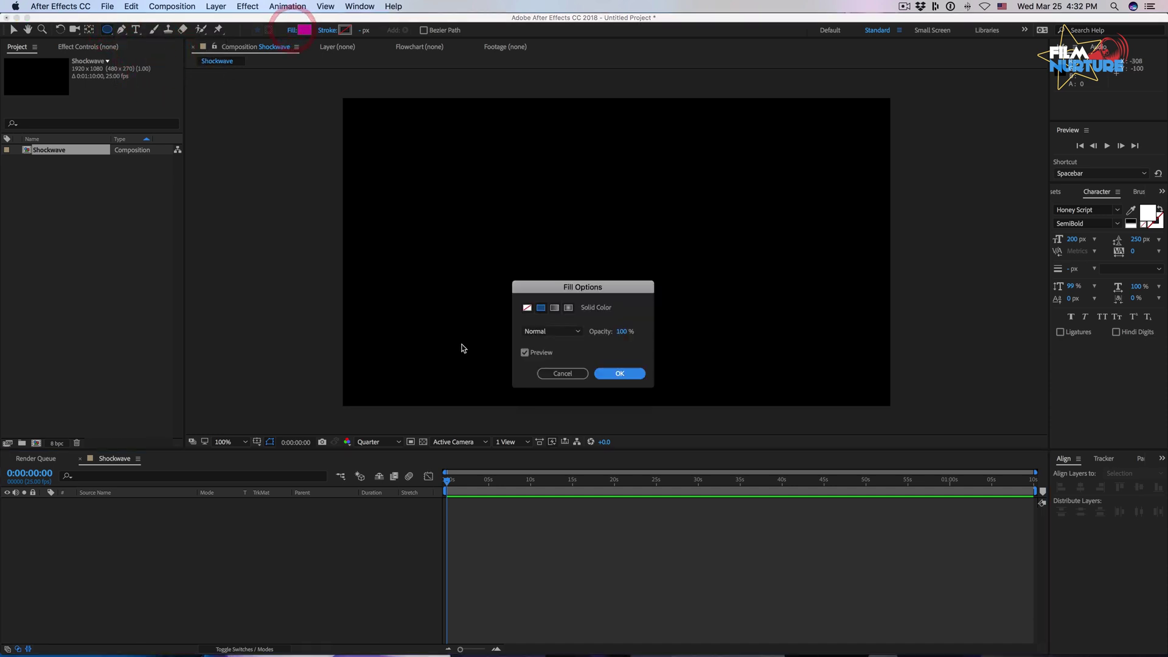
click(526, 307)
click(626, 372)
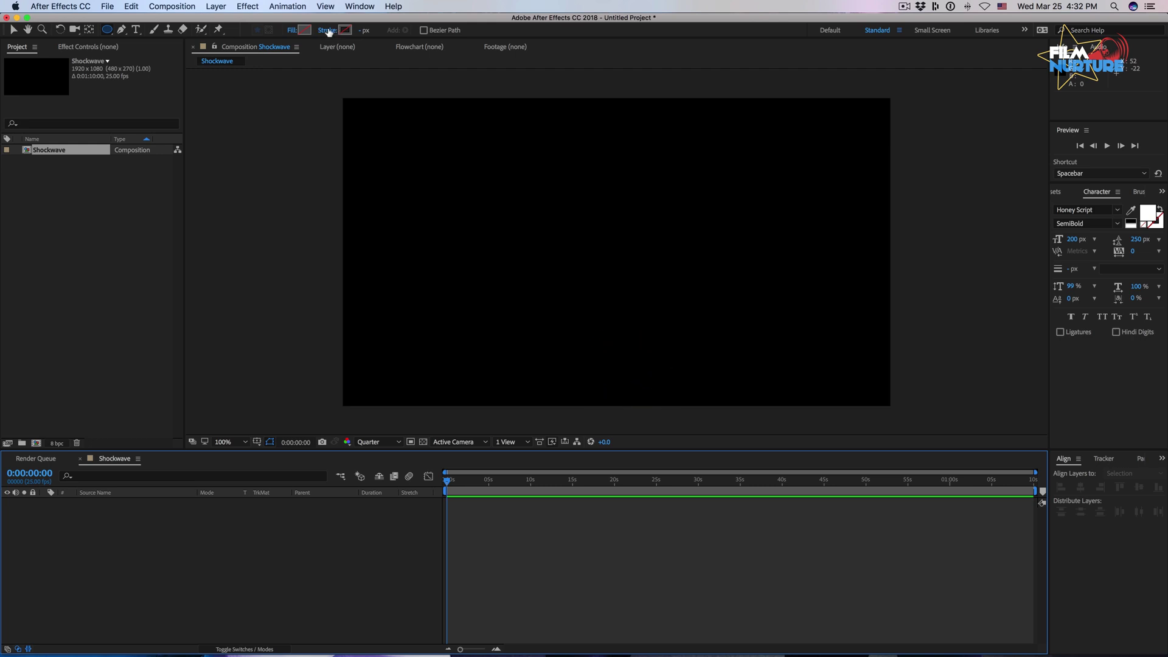
- Set the new shape stroke to Solid Color at 100% opacity
click(327, 30)
click(540, 307)
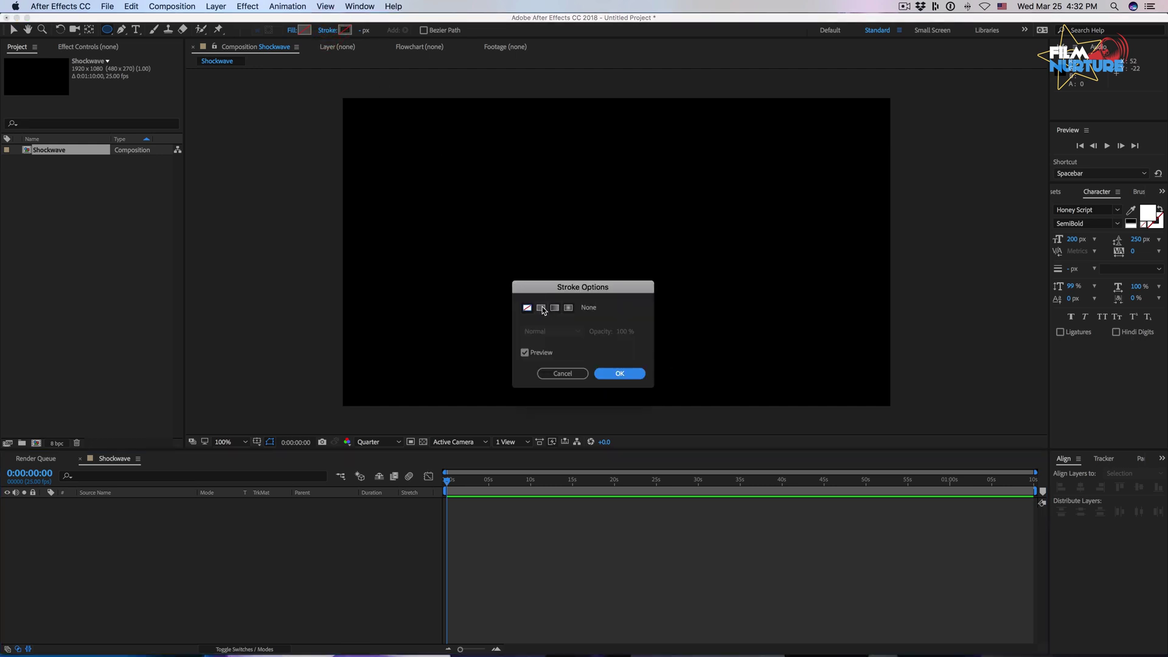
click(618, 373)
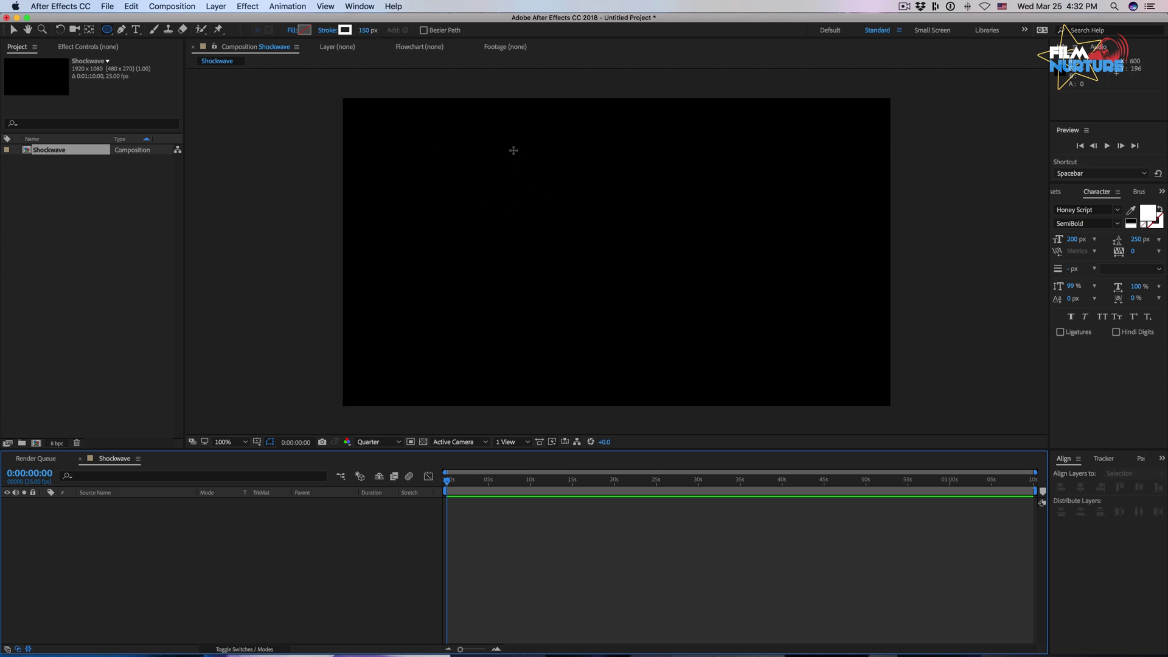
- Draw a large white ring, centre it horizontally and vertically, and move its anchor to the centre
drag(501, 135, 707, 324)
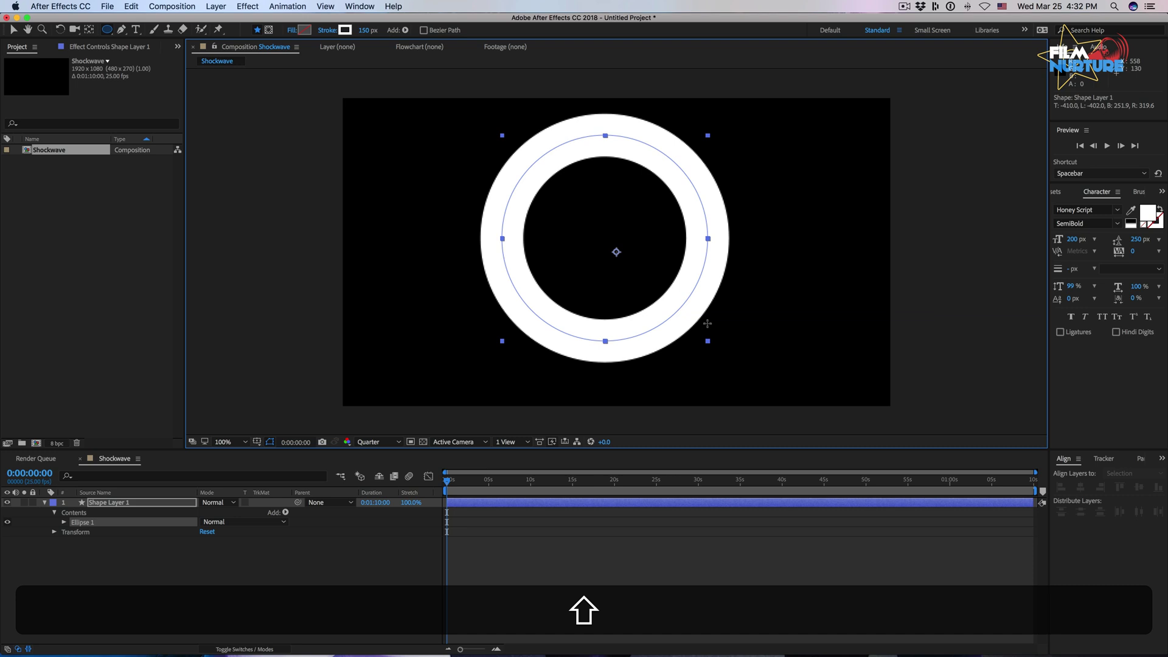
drag(707, 324, 722, 356)
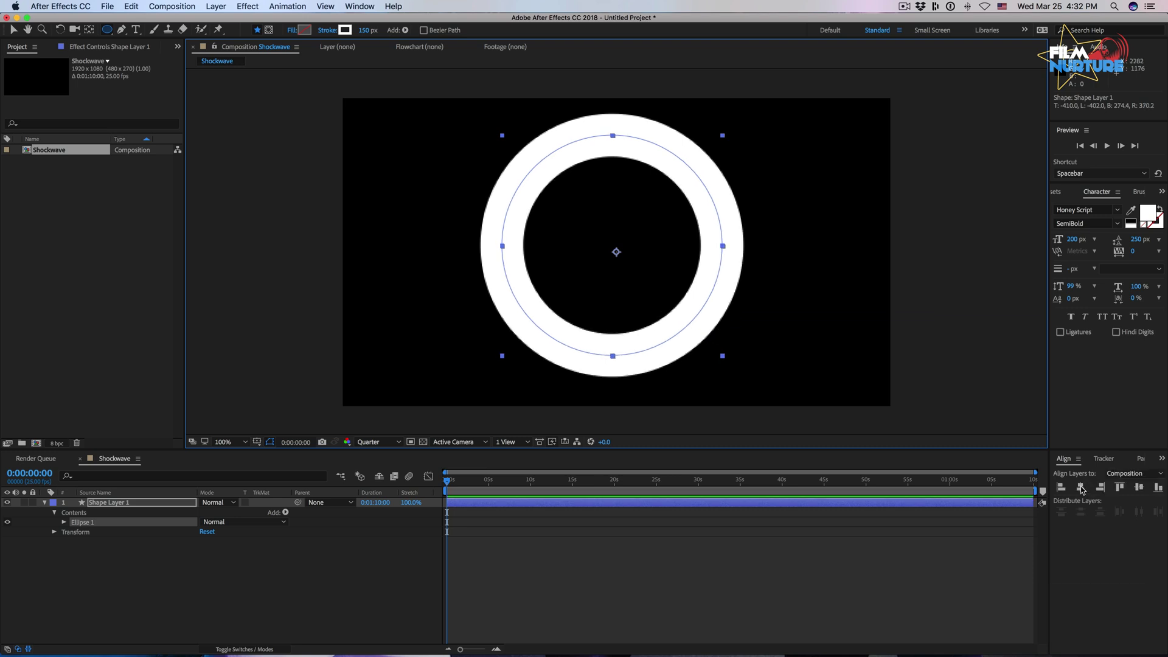
click(1081, 487)
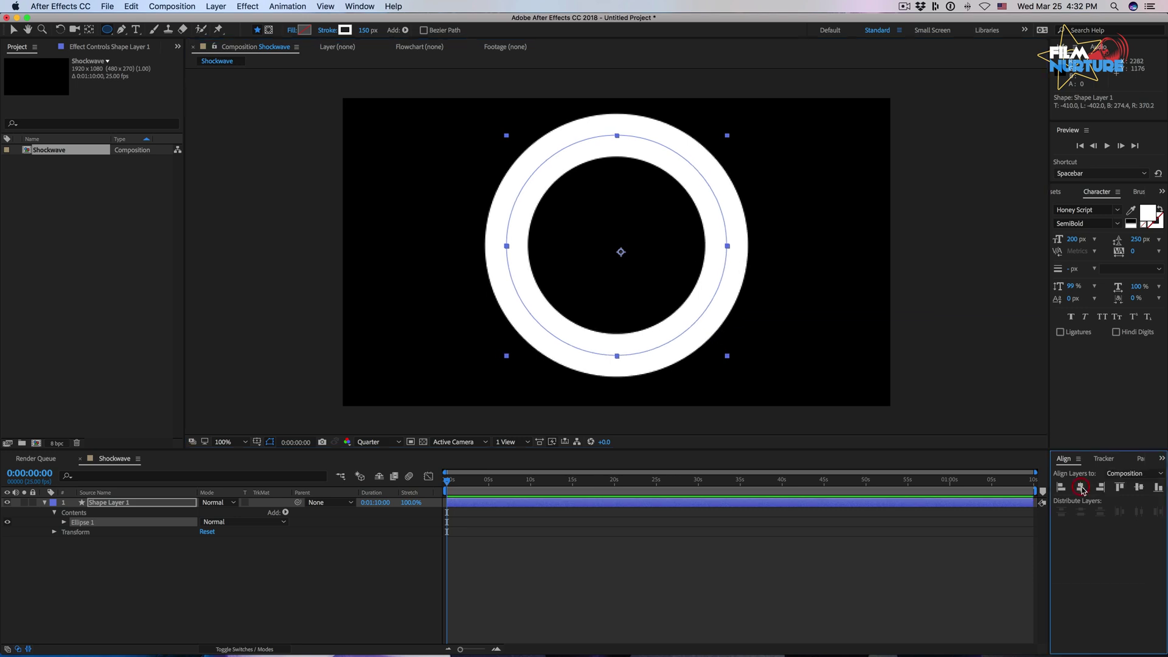
click(1139, 487)
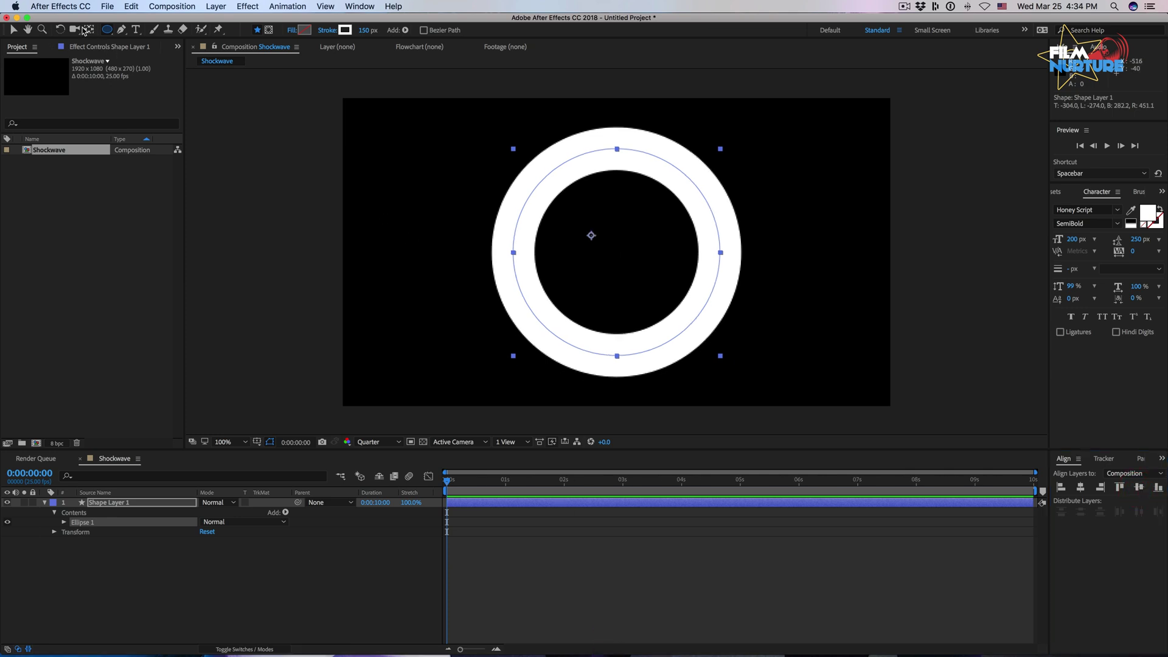
key(y)
drag(595, 239, 617, 252)
- Trim Shape Layer 1's out point at frame 22 so it lasts 23 frames
click(659, 543)
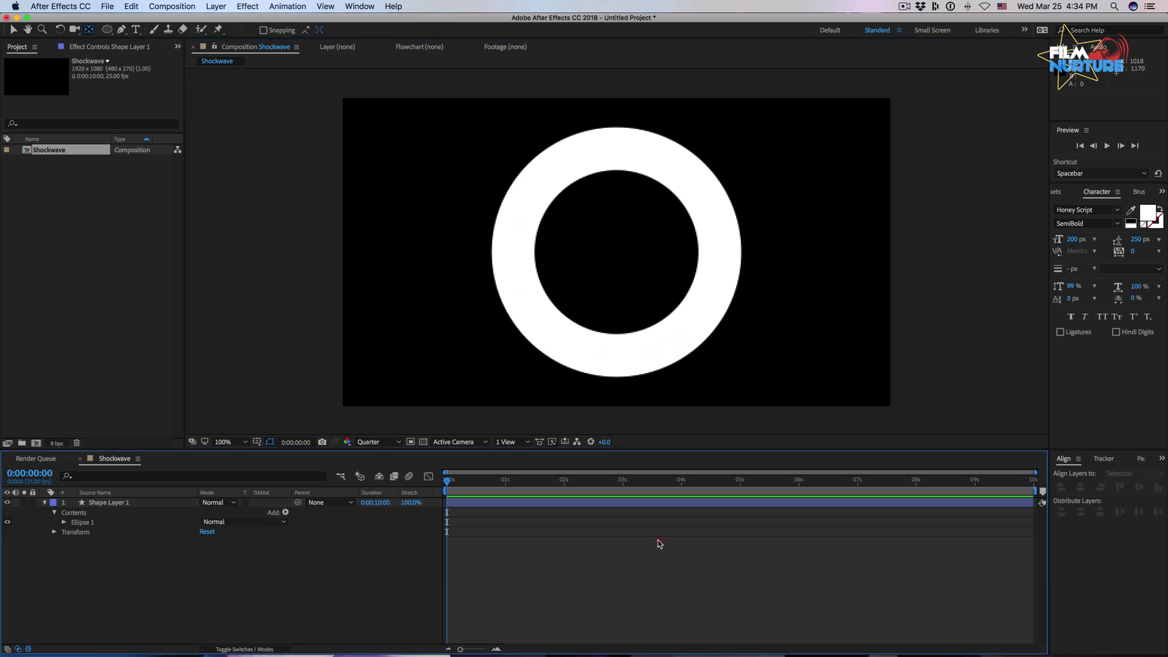
key(v)
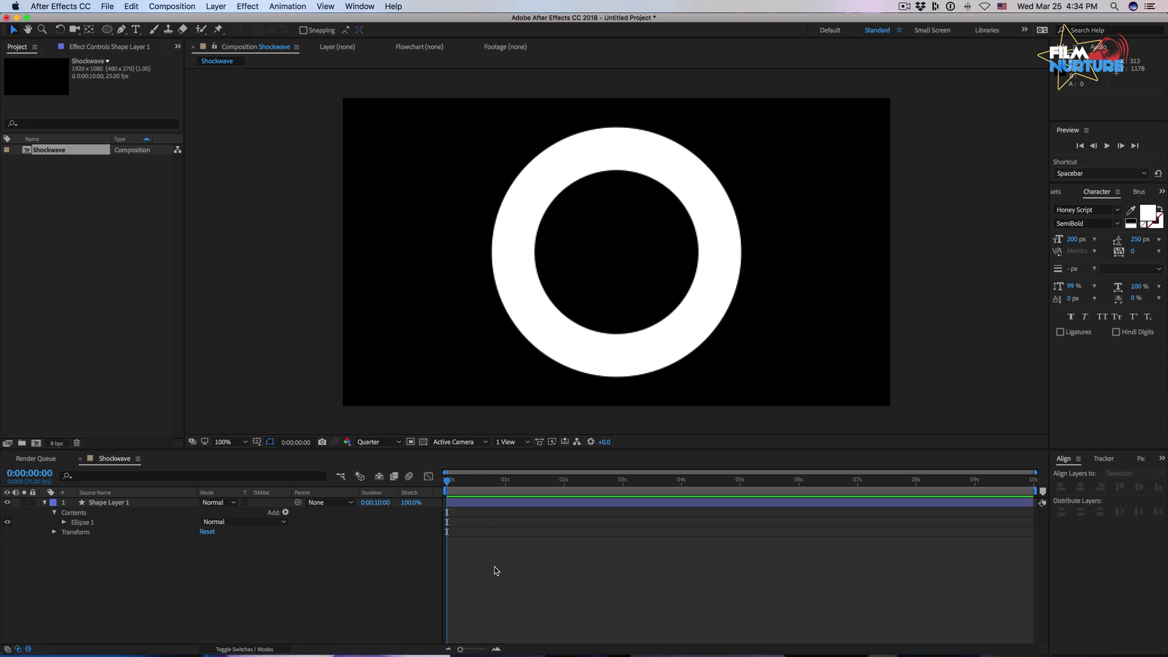
drag(460, 490, 499, 490)
click(504, 504)
key(alt+bracketright)
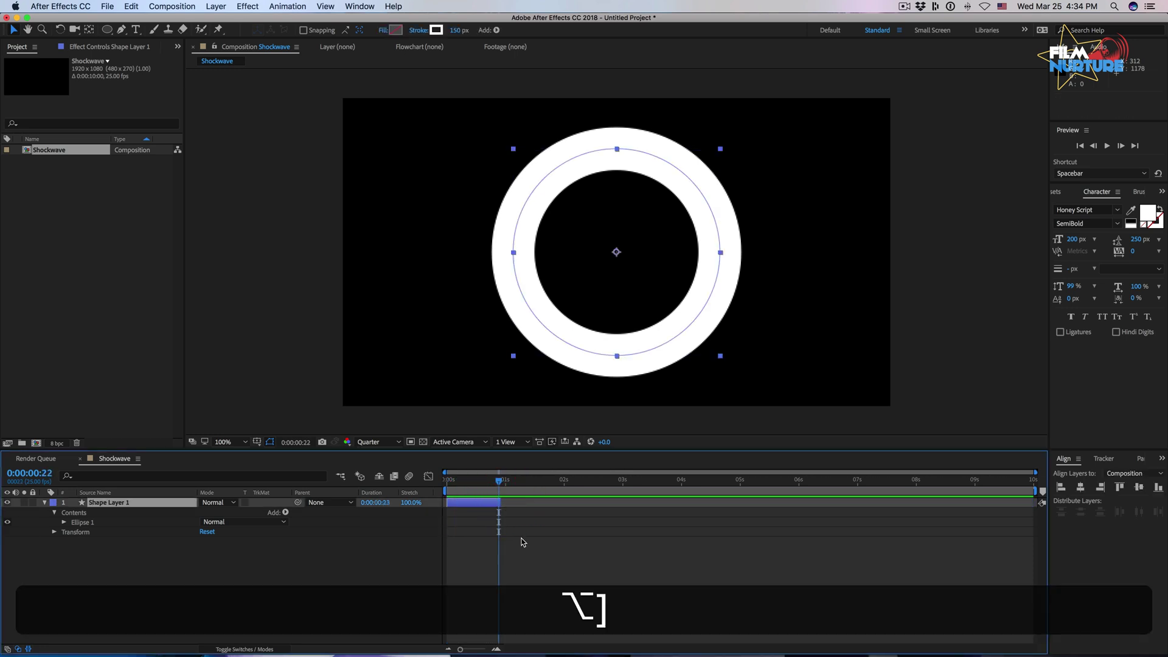
click(521, 541)
- Zoom the timeline to frames, go to frame 2, and bring up the Effects & Presets search
key(equal)
key(equal)
click(463, 490)
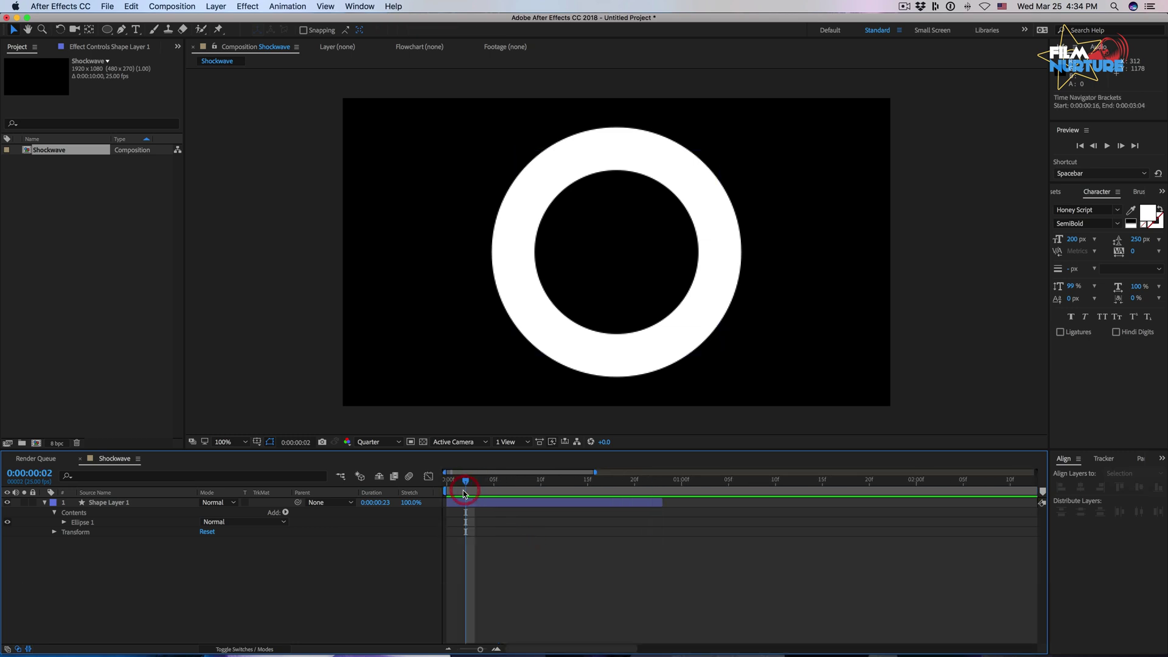
click(1059, 192)
click(1085, 208)
- Apply Turbulent Noise to the ring and set its Contrast to 700
text(turb)
drag(1101, 247, 711, 297)
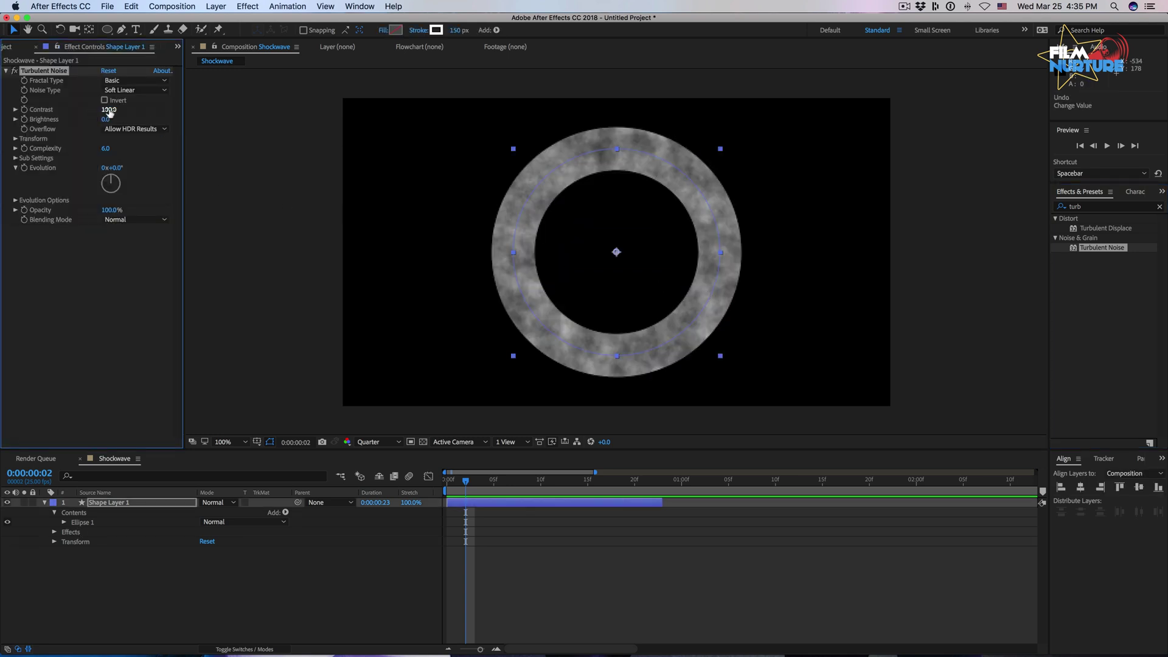
click(108, 110)
text(700)
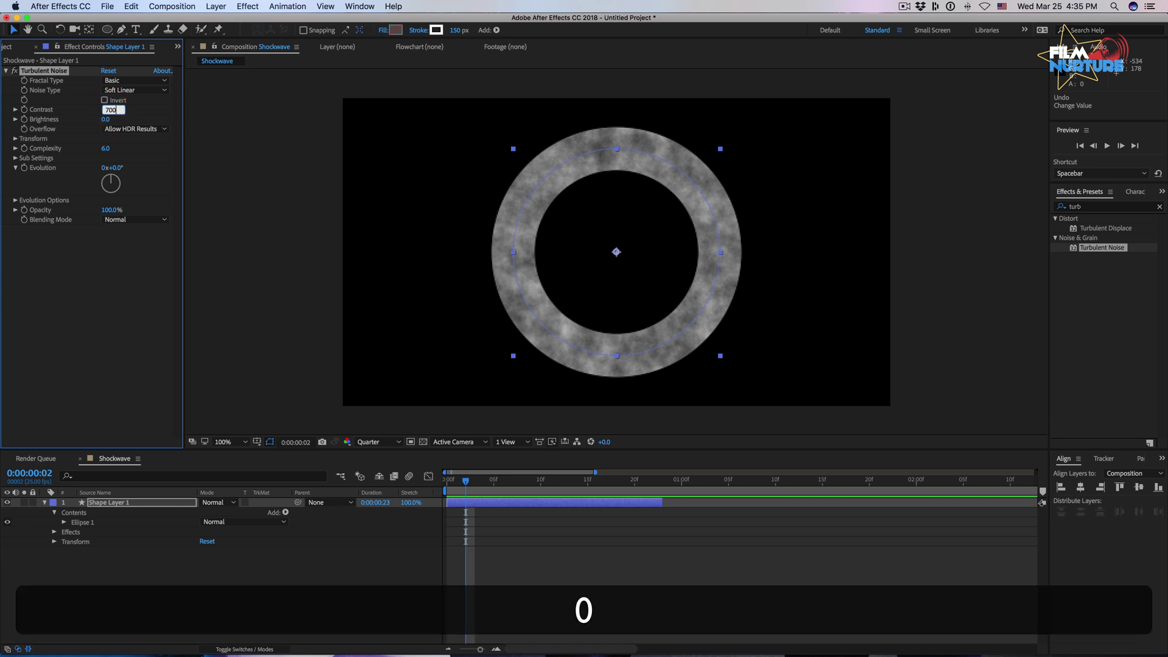
key(Return)
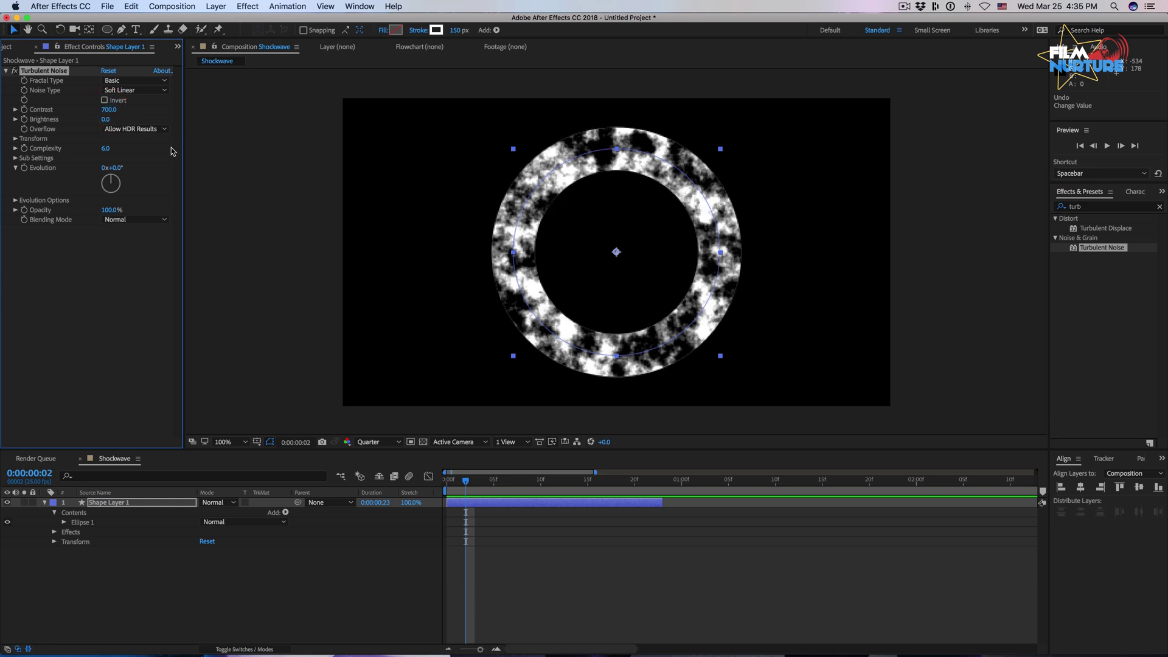
drag(467, 480, 400, 480)
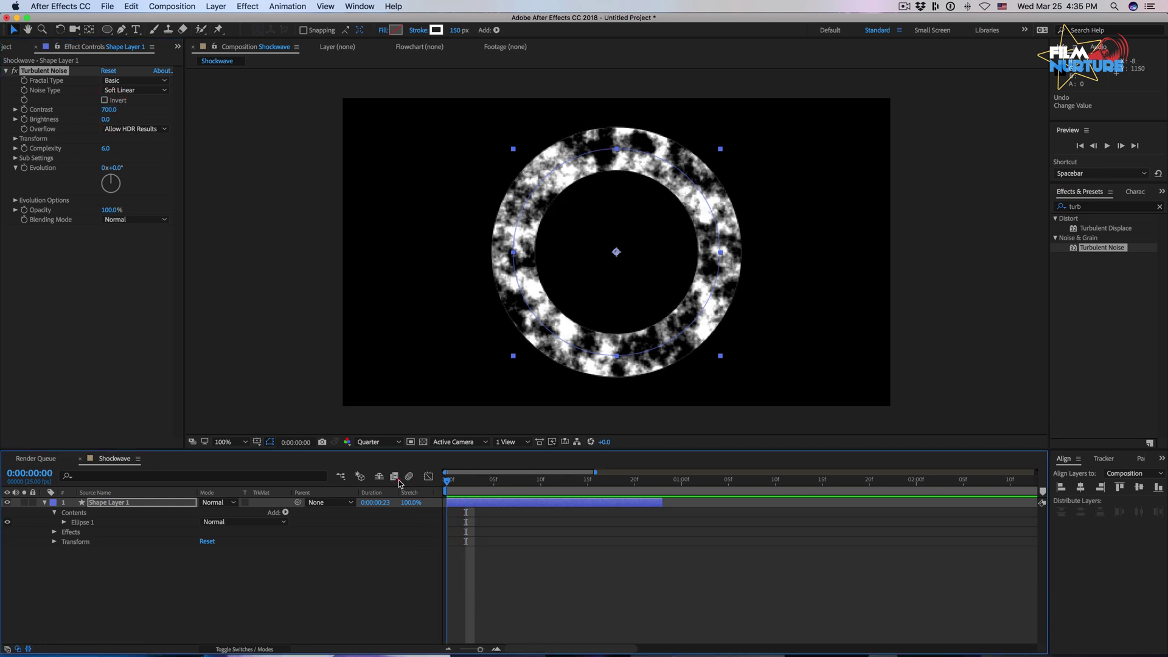
- Keyframe Turbulent Noise Evolution from frame 0 to one full revolution at frame 23, and preview
click(24, 169)
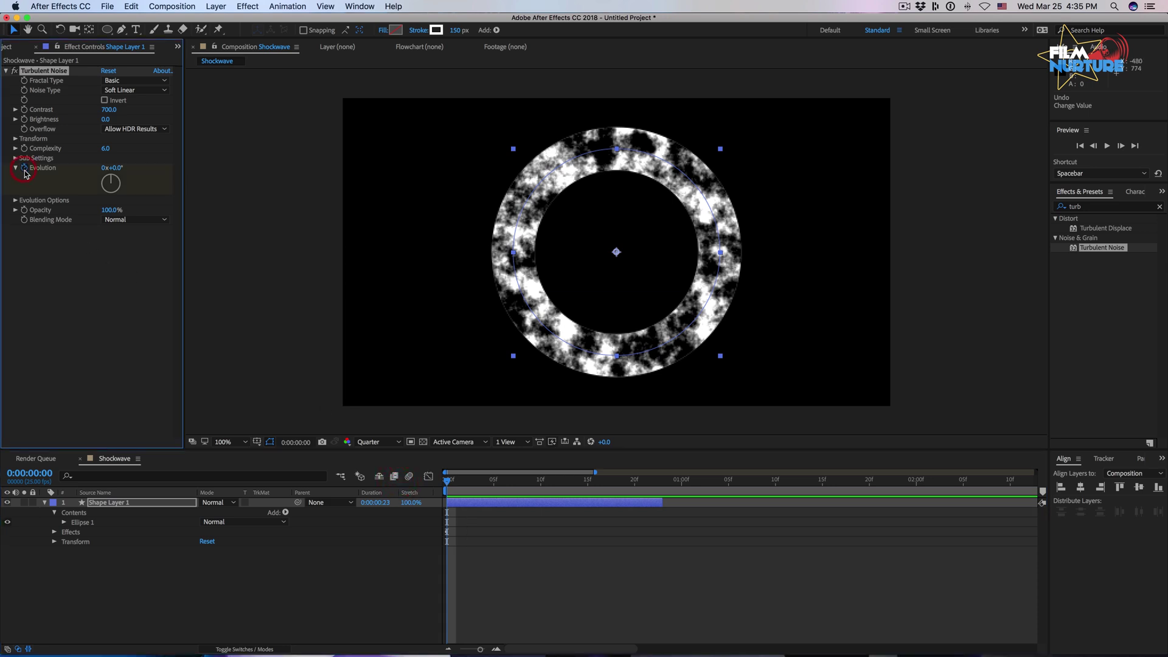
click(659, 485)
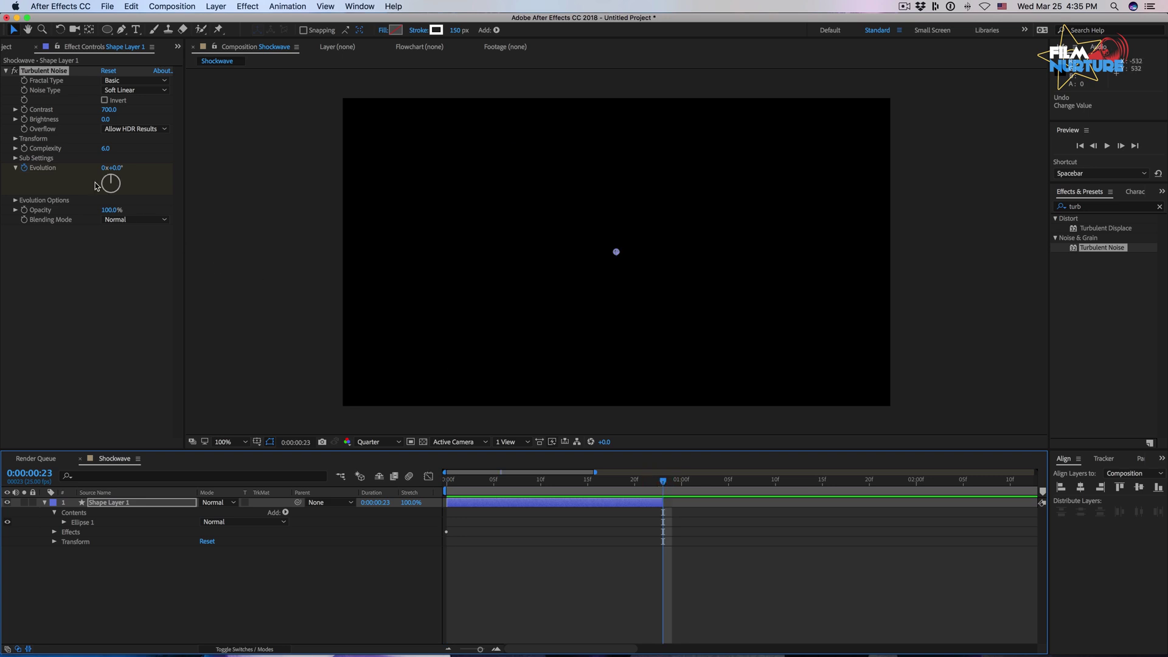
click(105, 168)
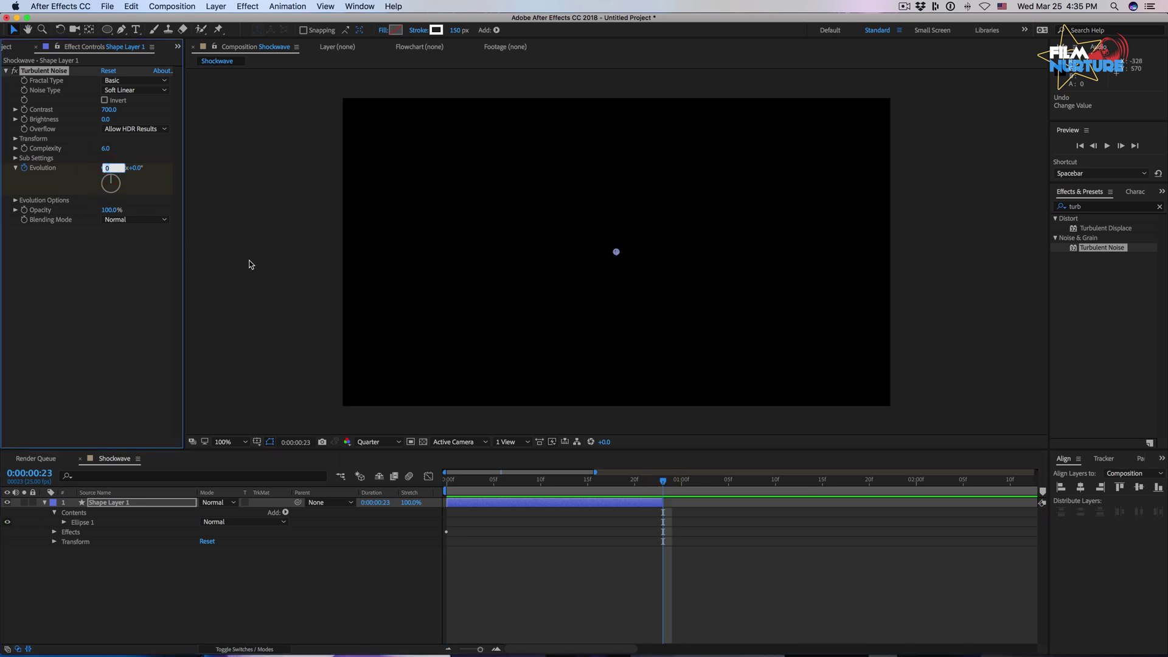
text(1)
key(Return)
click(448, 481)
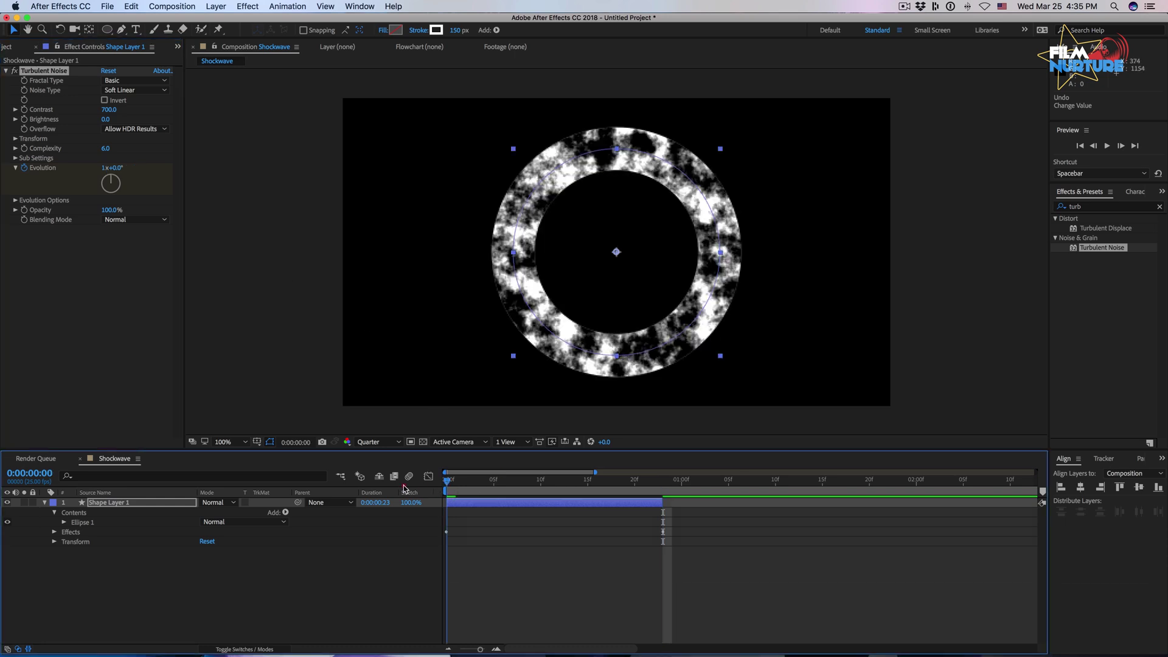
key(space)
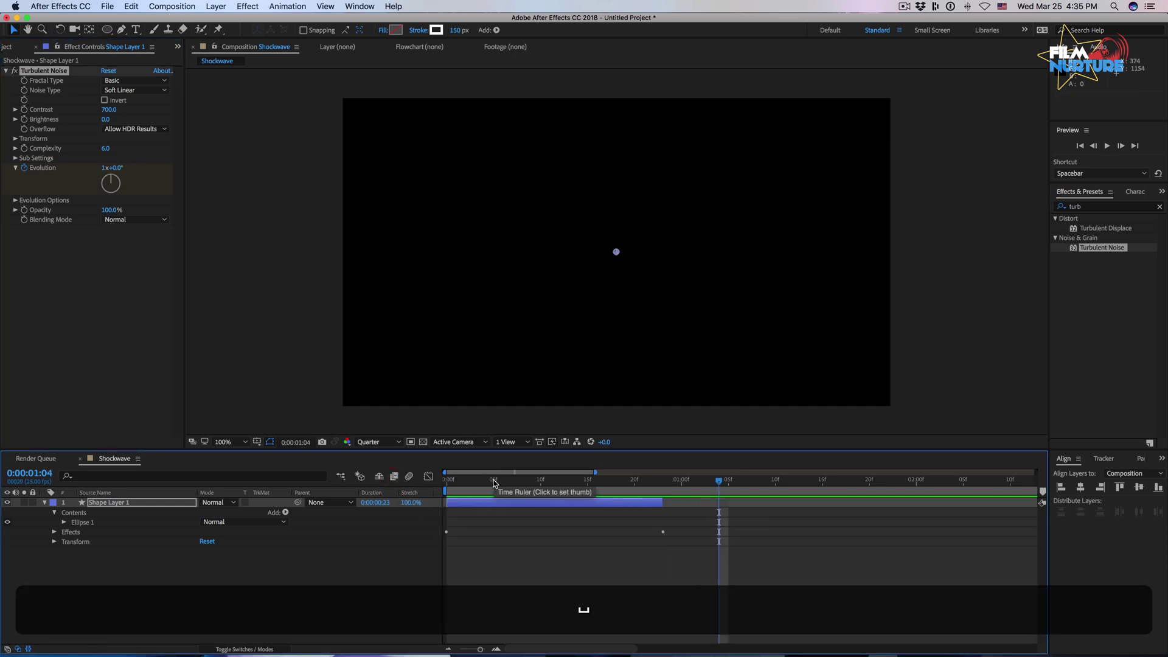
- Apply Easy Ease to both Evolution keyframes
click(539, 482)
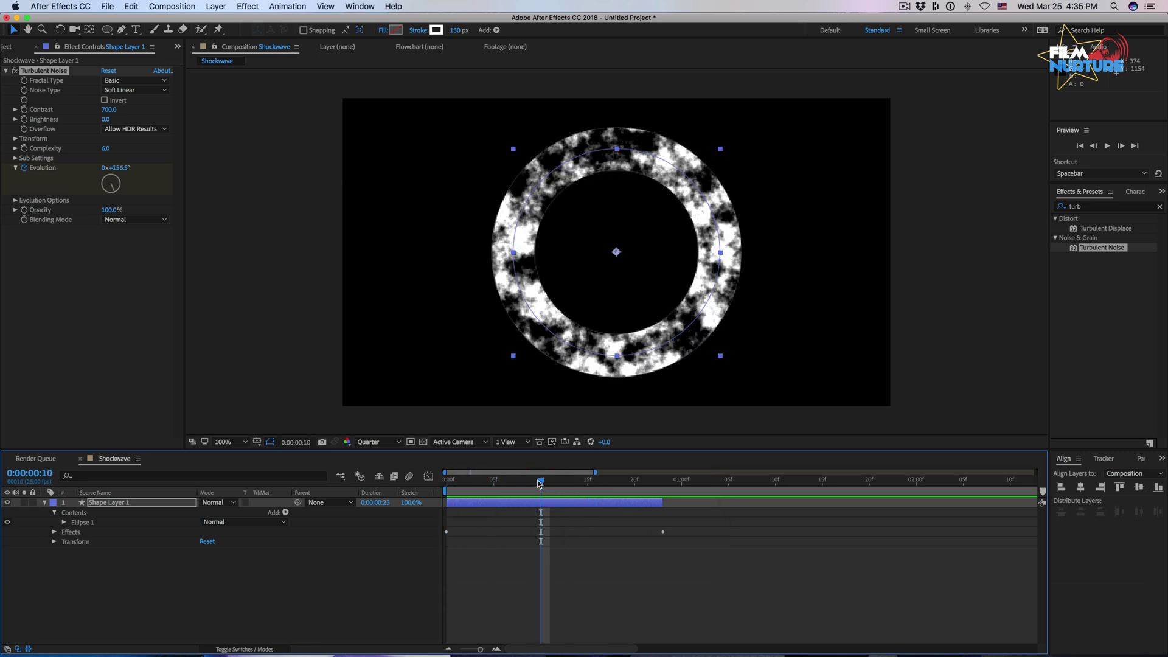
key(u)
drag(679, 521, 373, 536)
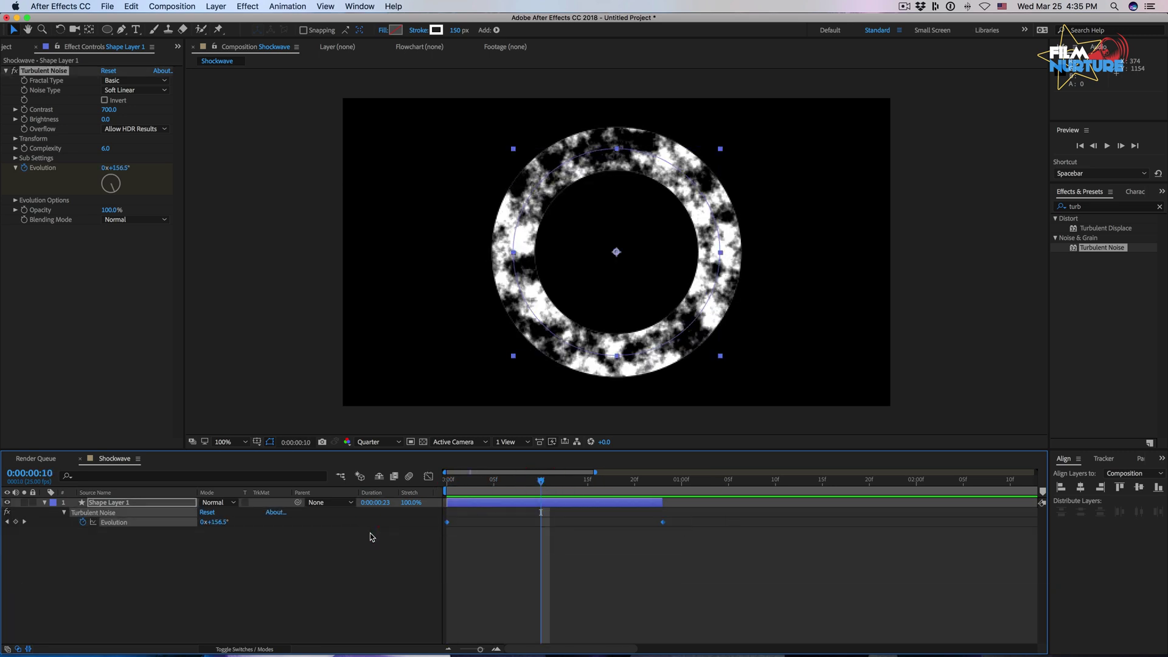
key(F9)
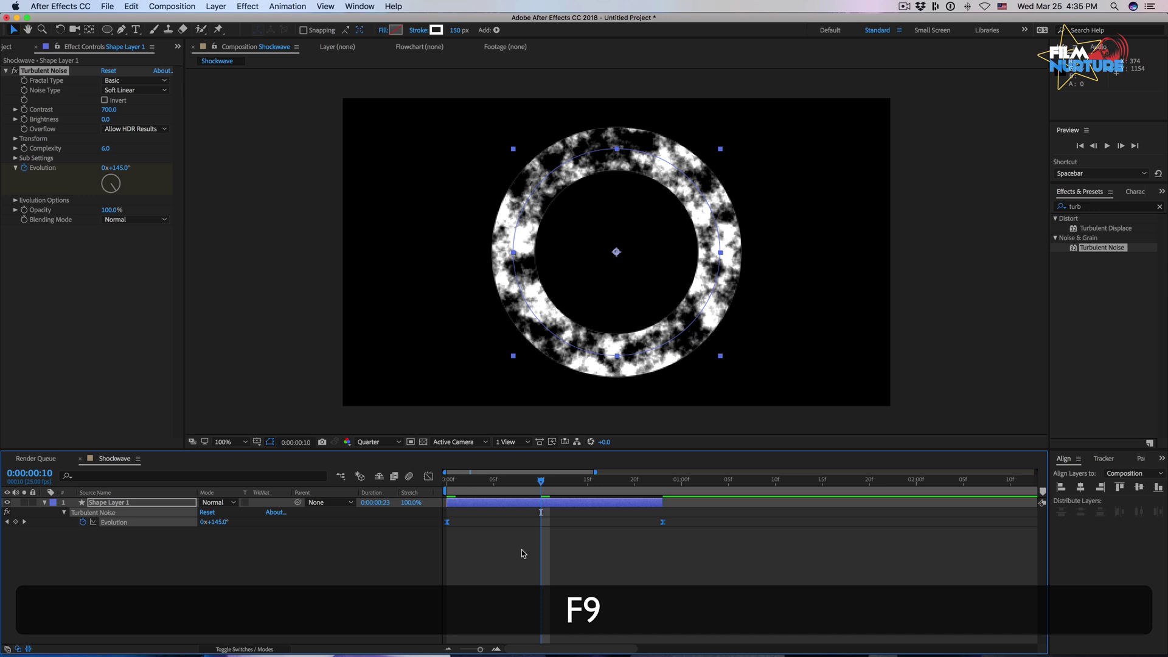
click(521, 553)
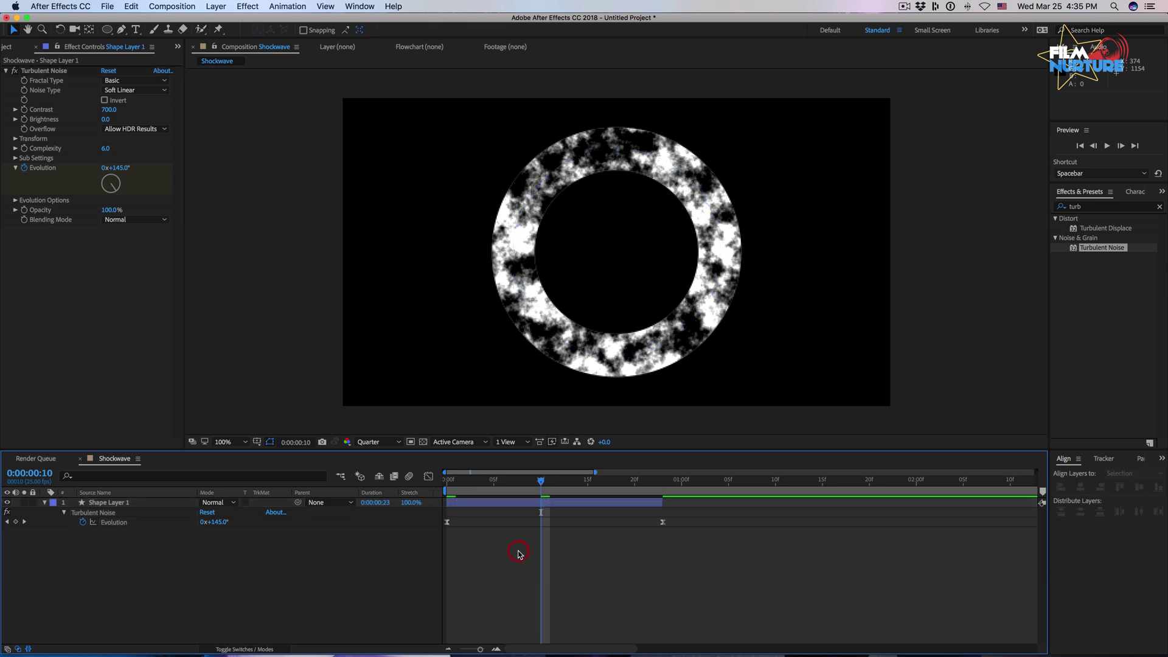
click(1087, 206)
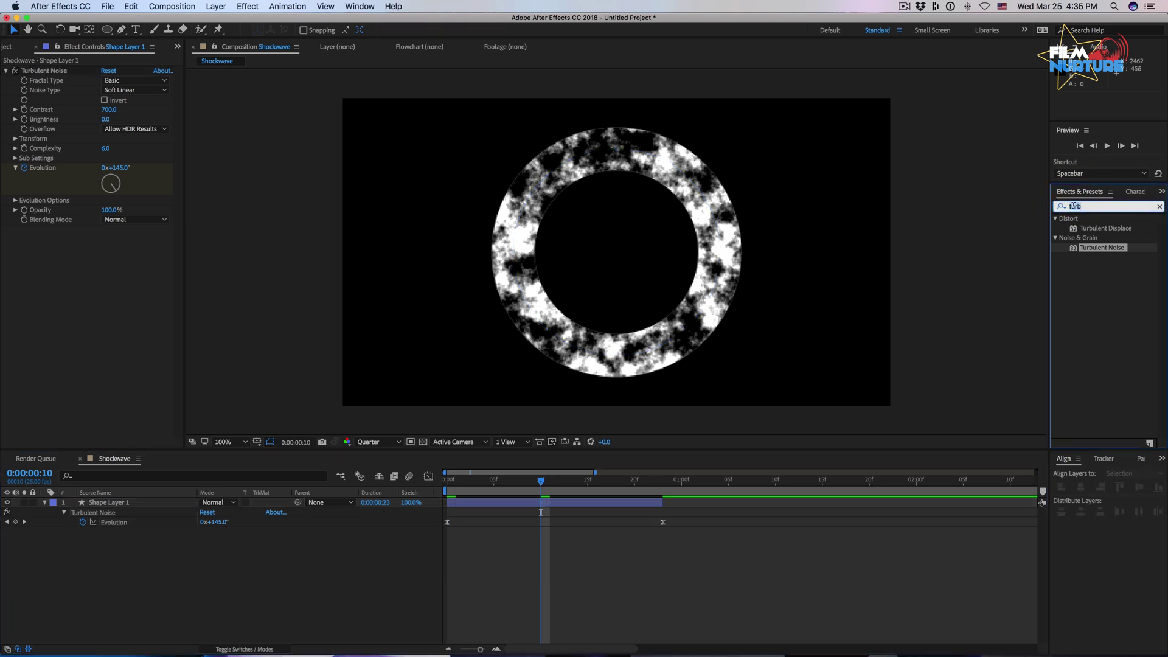
- Apply Gaussian Blur to Shape Layer 1 with Blurriness set to 70
text(gaus)
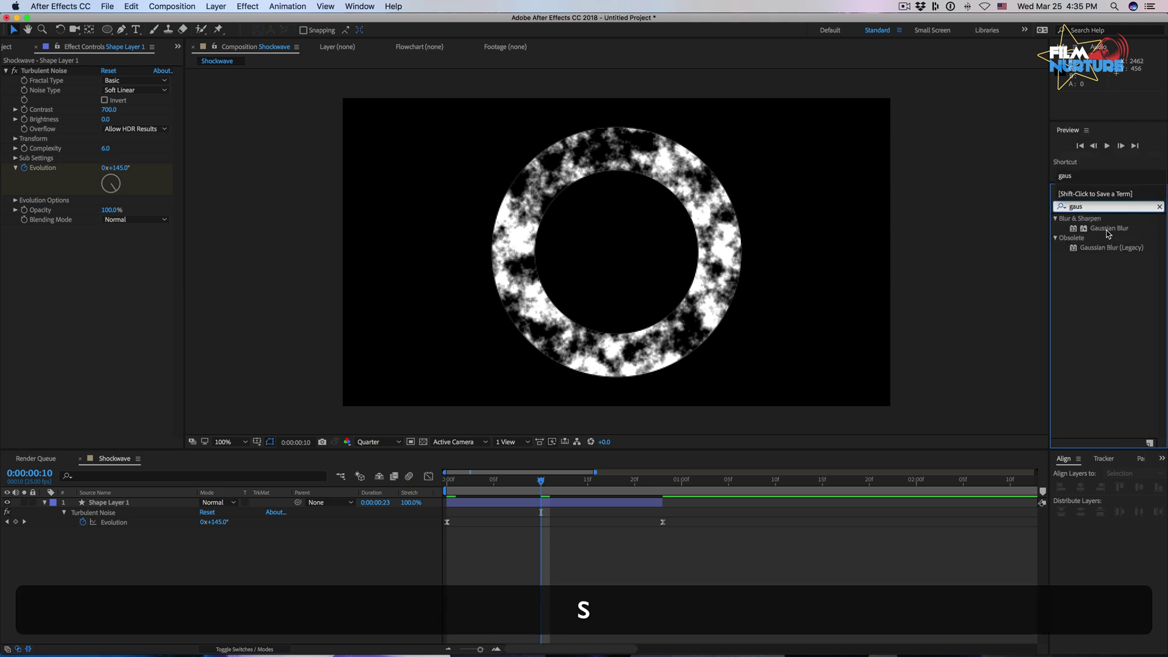
drag(1107, 234, 163, 293)
click(106, 239)
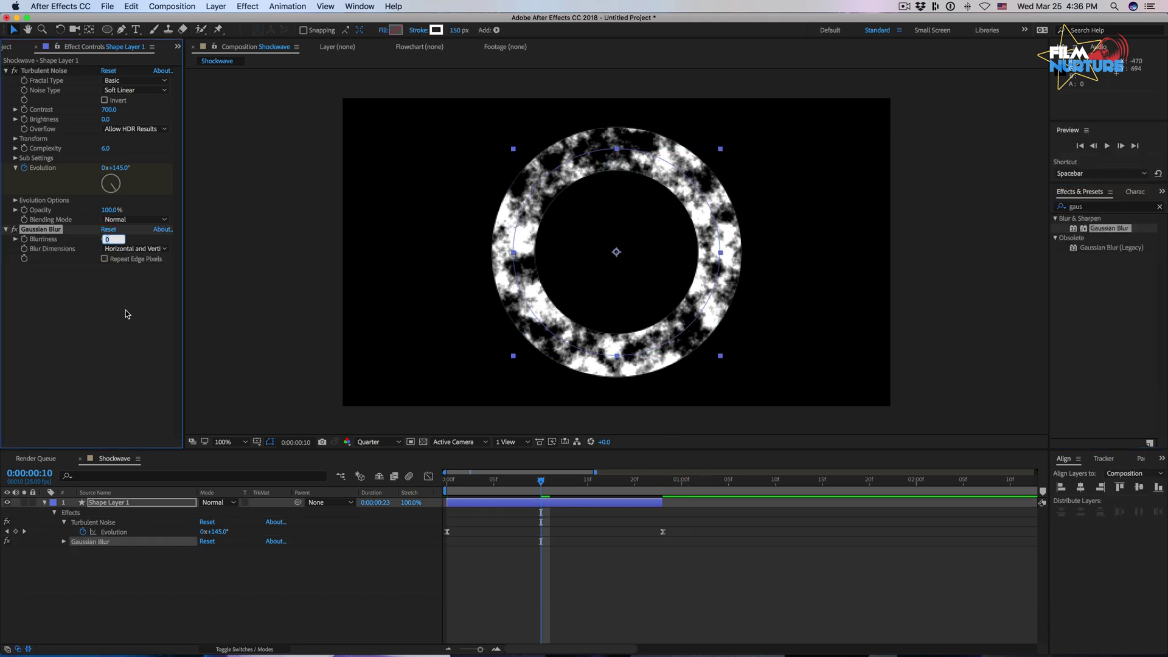
text(70)
key(Return)
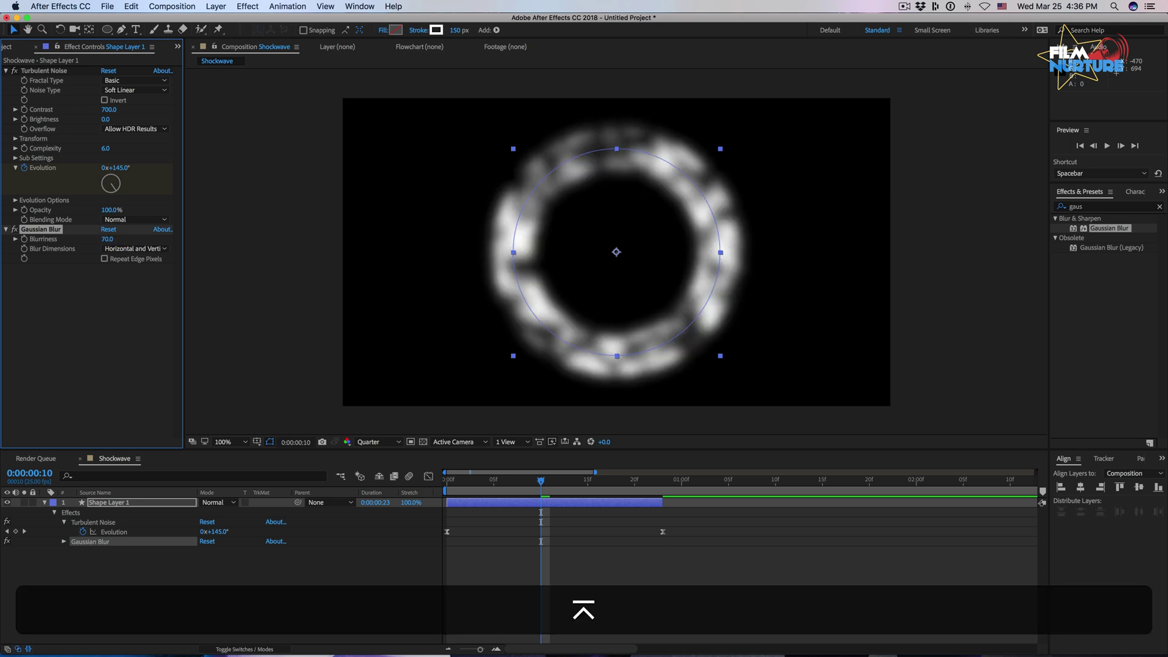
drag(541, 481, 447, 480)
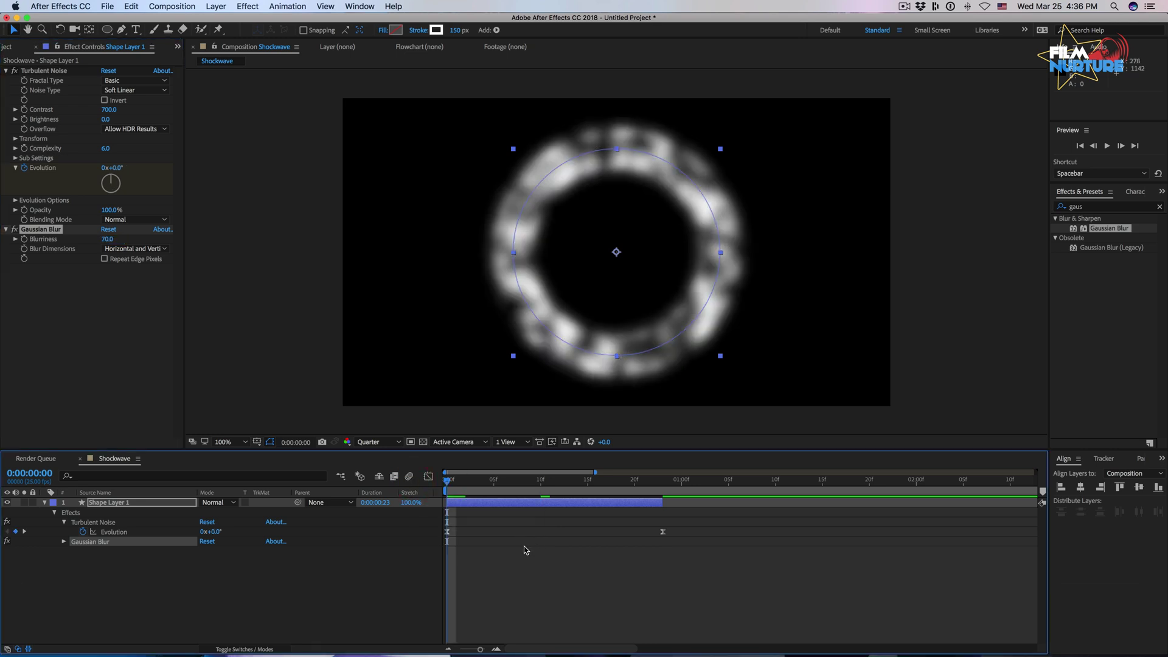
click(175, 502)
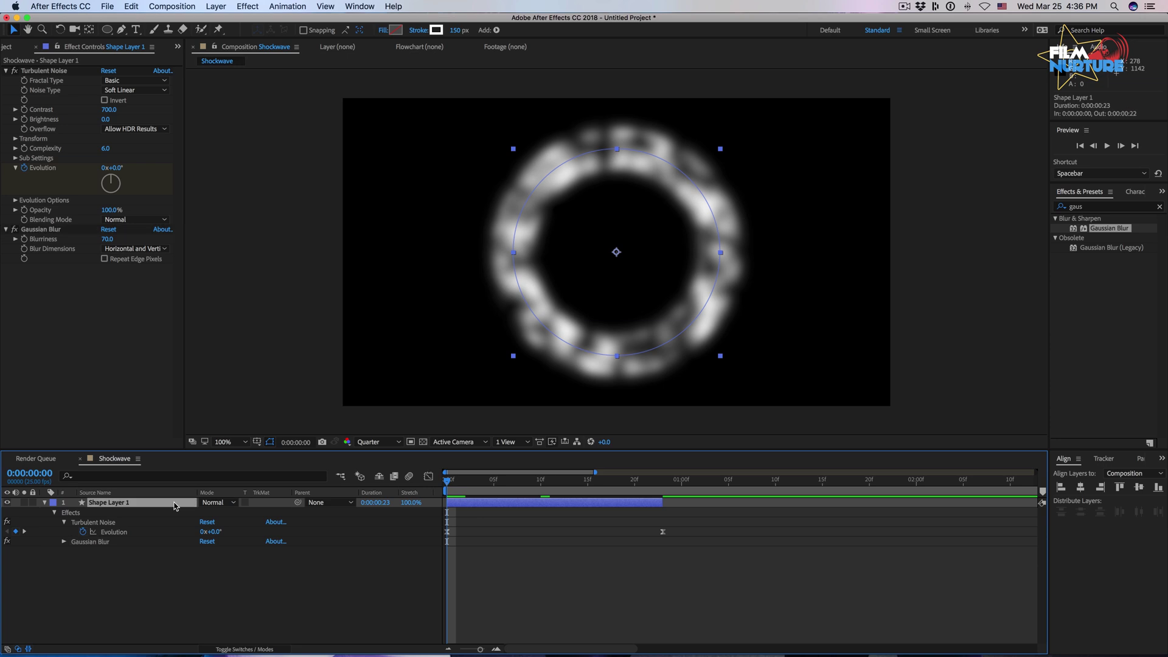
- Keyframe the ring's Scale from 0% at frame 0 to 400% at the layer's end
key(s)
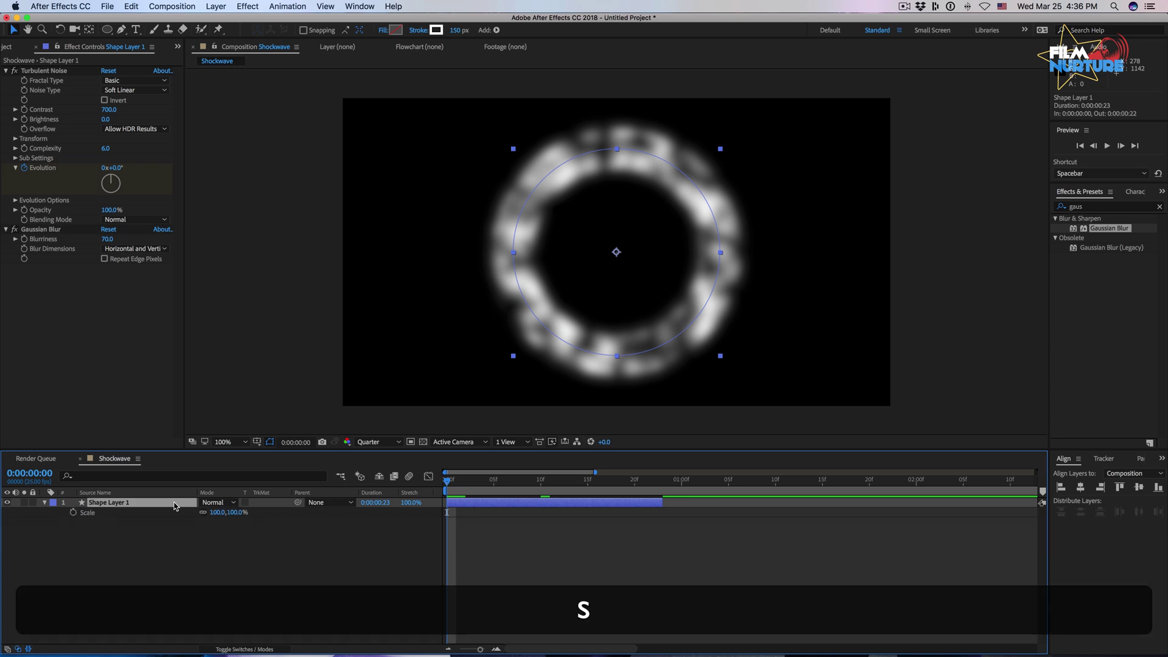
click(74, 513)
click(218, 512)
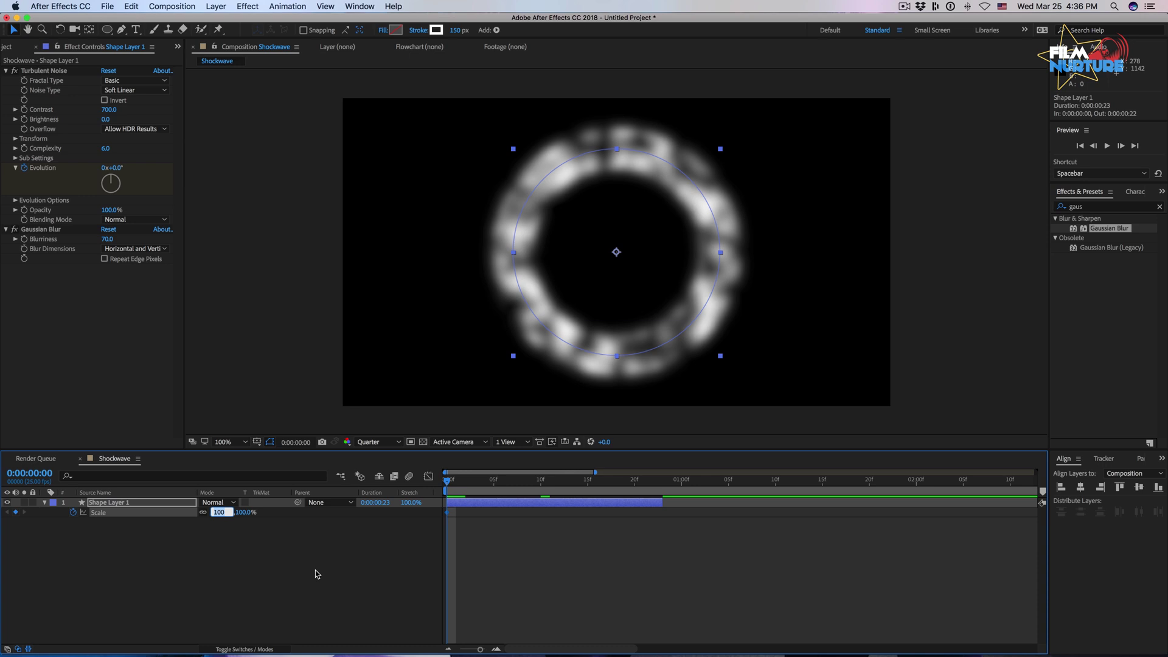
text(0)
key(Return)
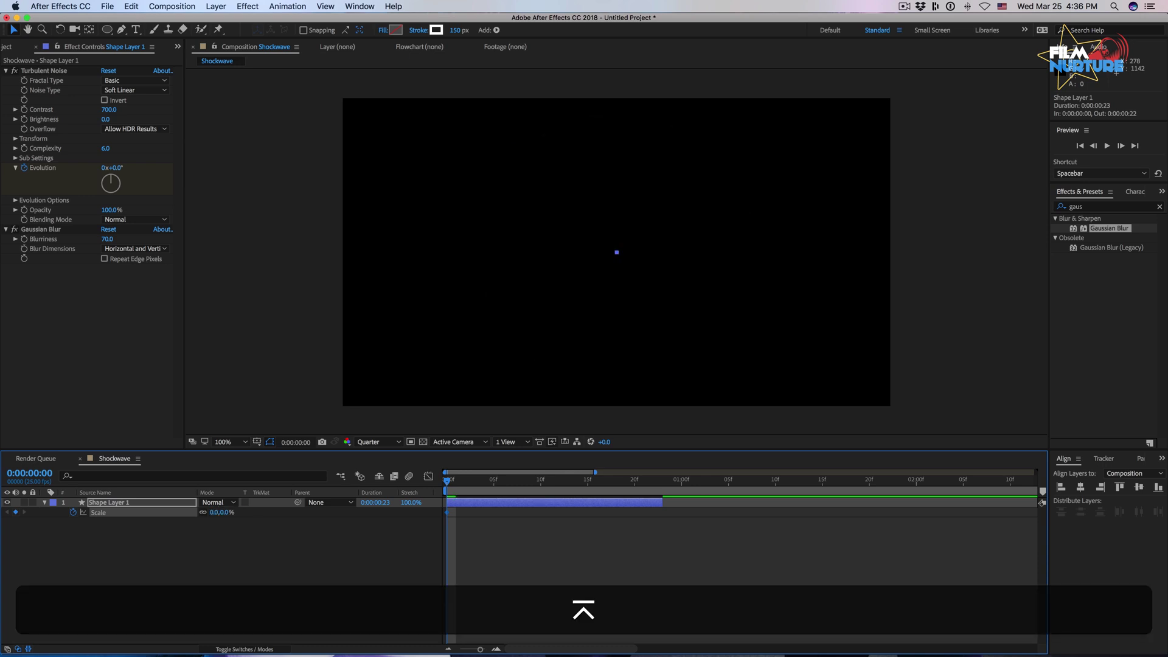
key(o)
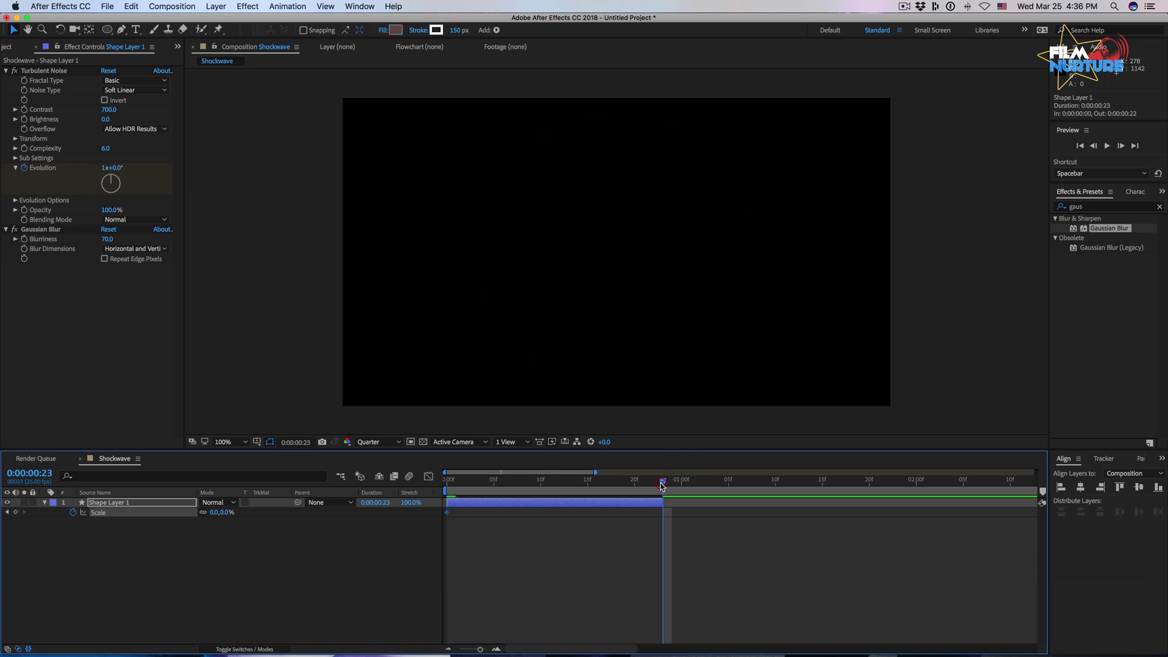
click(216, 513)
text(400)
key(Return)
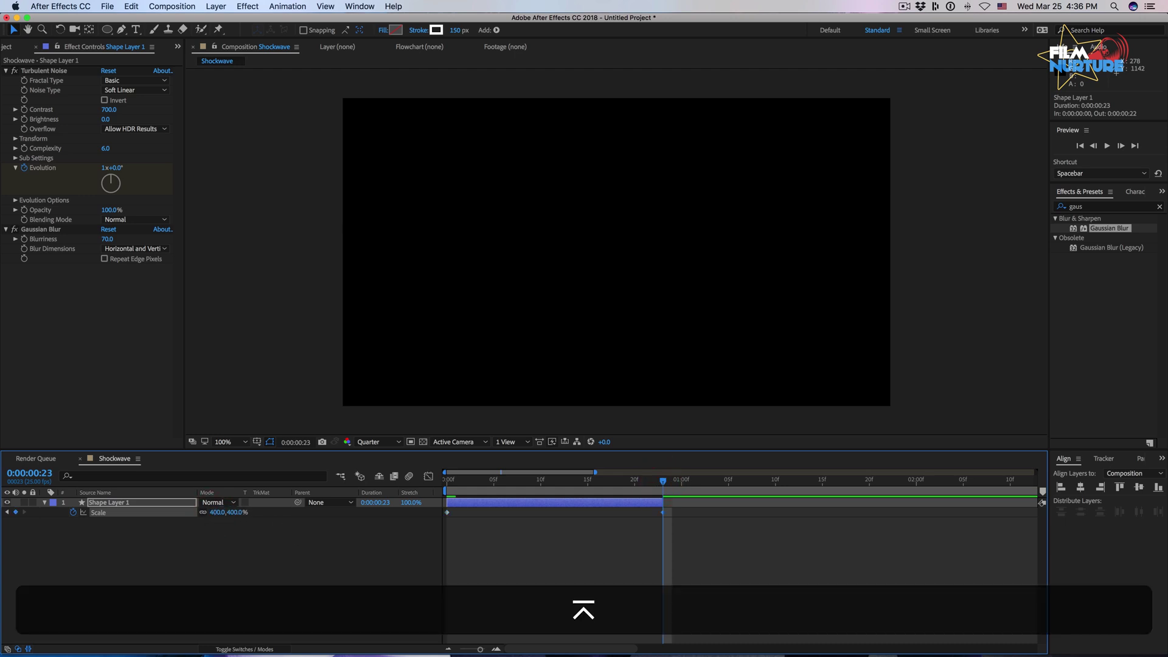
- Apply Easy Ease to both Scale keyframes and preview the expanding ring
key(Home)
key(space)
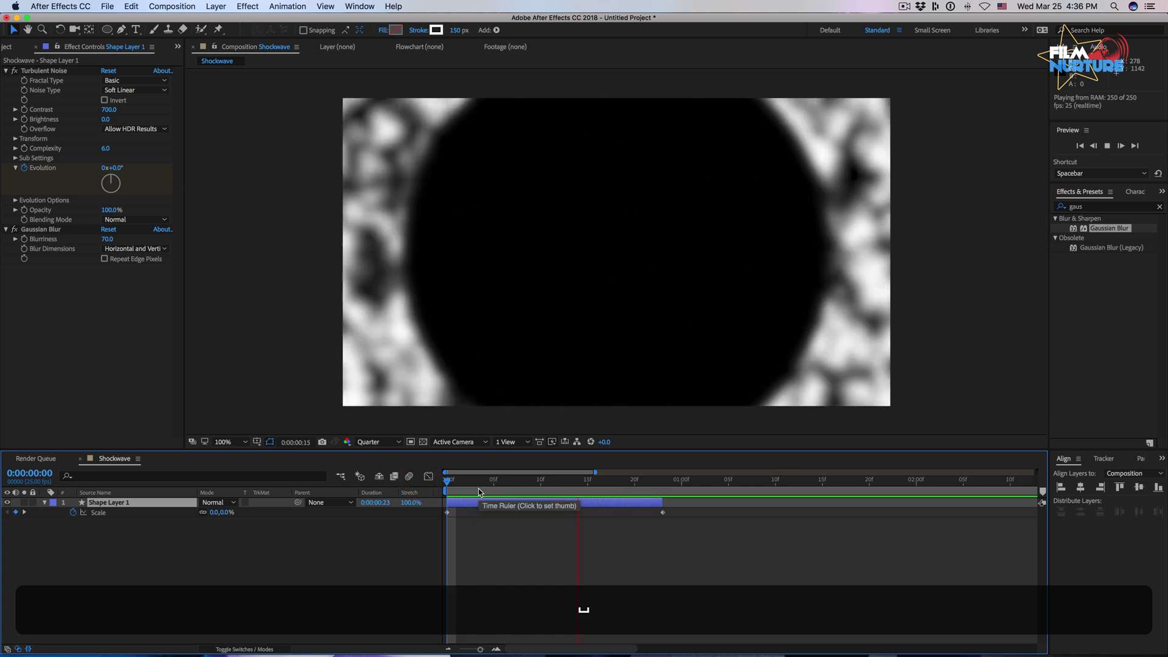
key(space)
drag(685, 521, 404, 526)
key(F9)
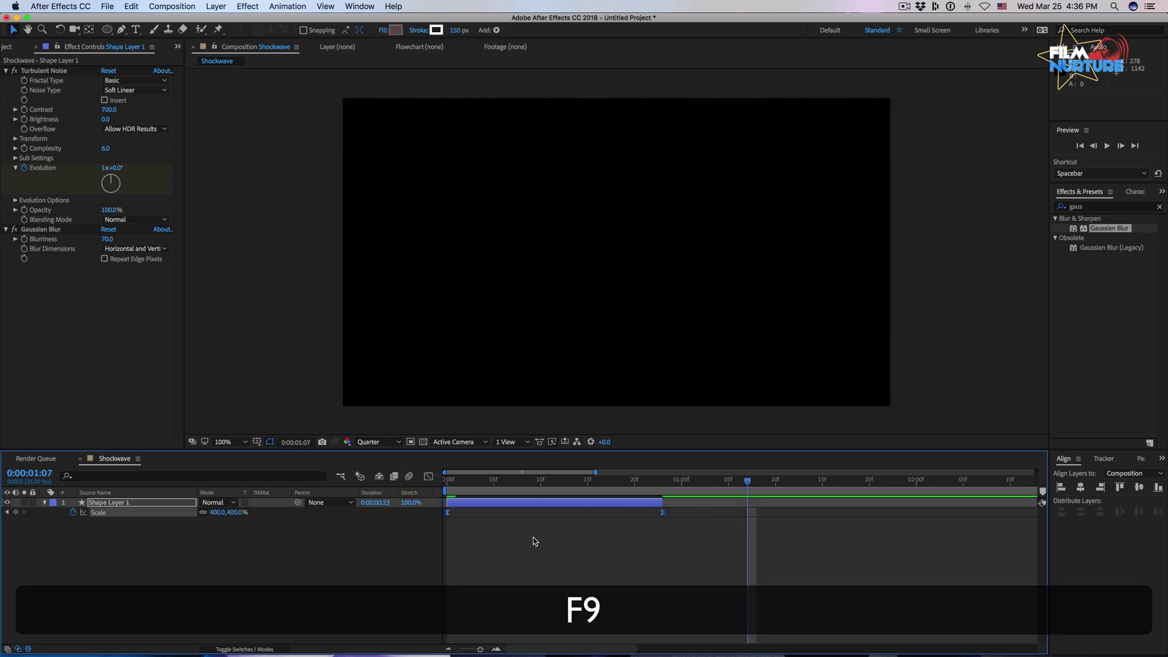
click(534, 540)
key(space)
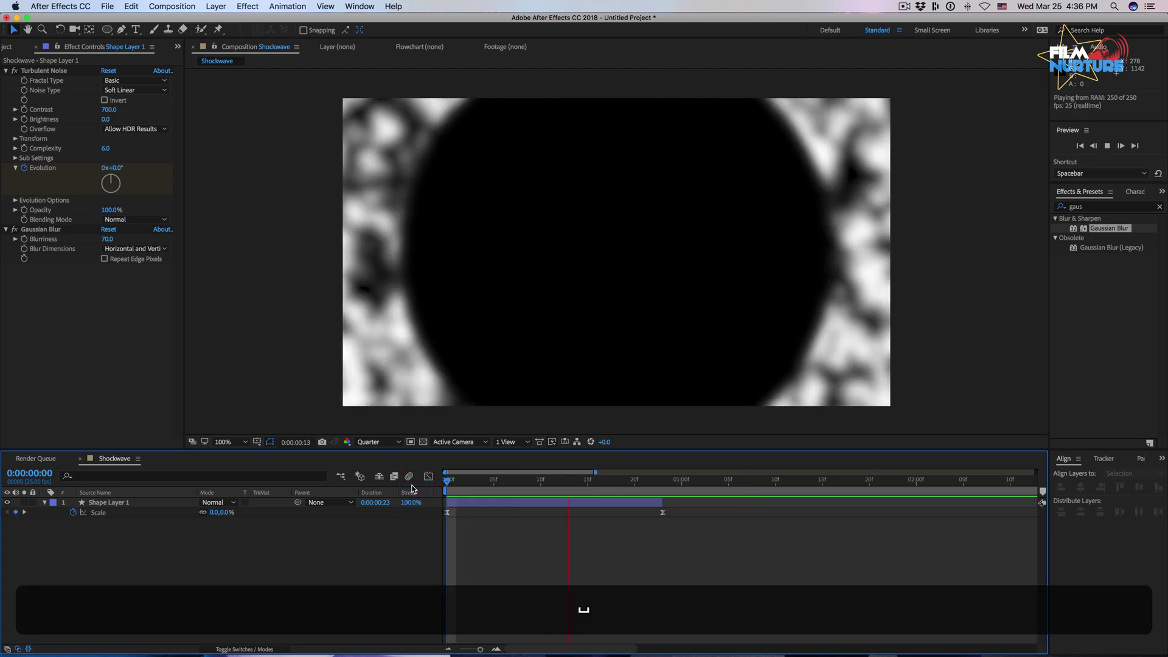
click(266, 579)
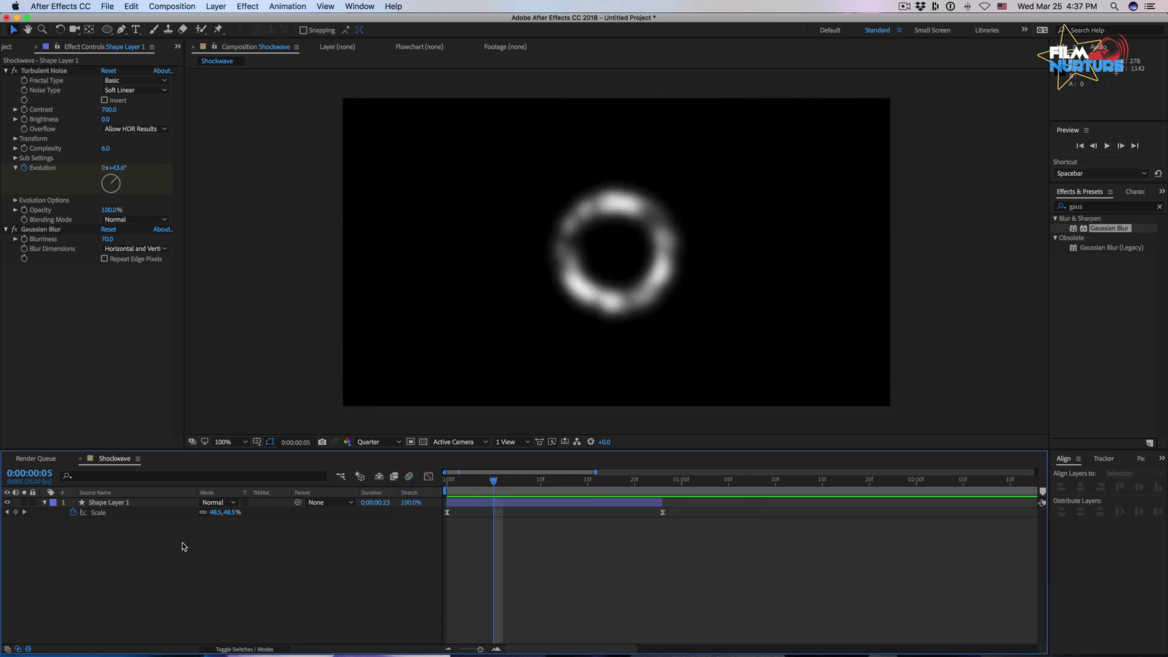
- Duplicate the ring into Shape Layers 2–5, each starting four frames after the previous
click(146, 504)
key(cmd+d)
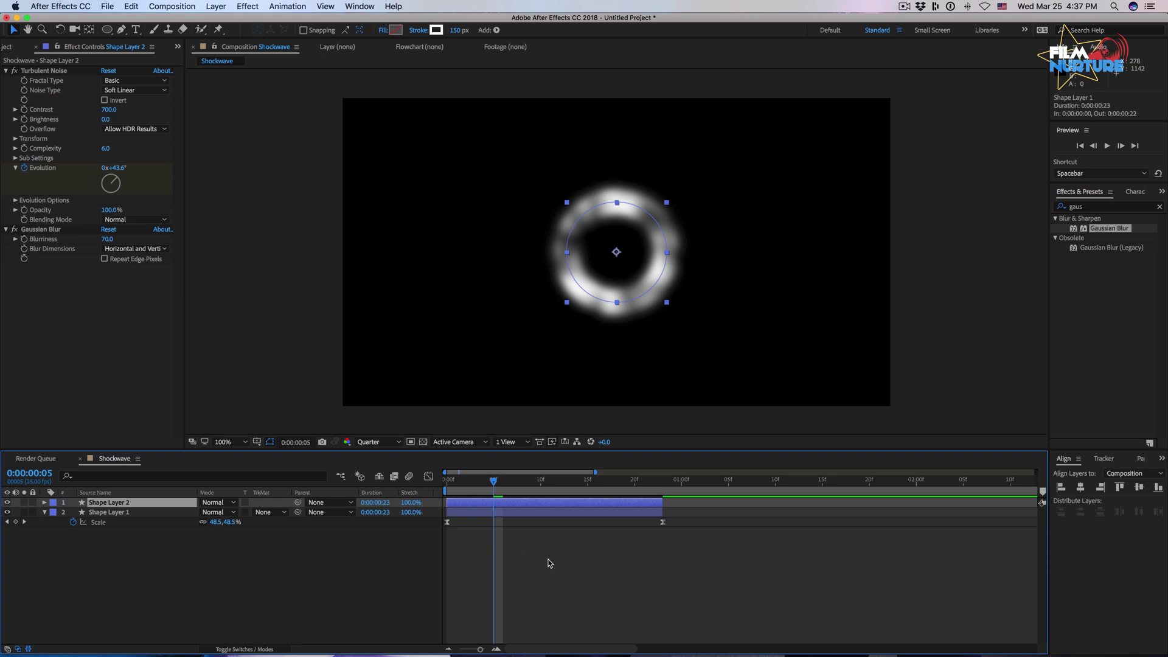
key(Page_Up)
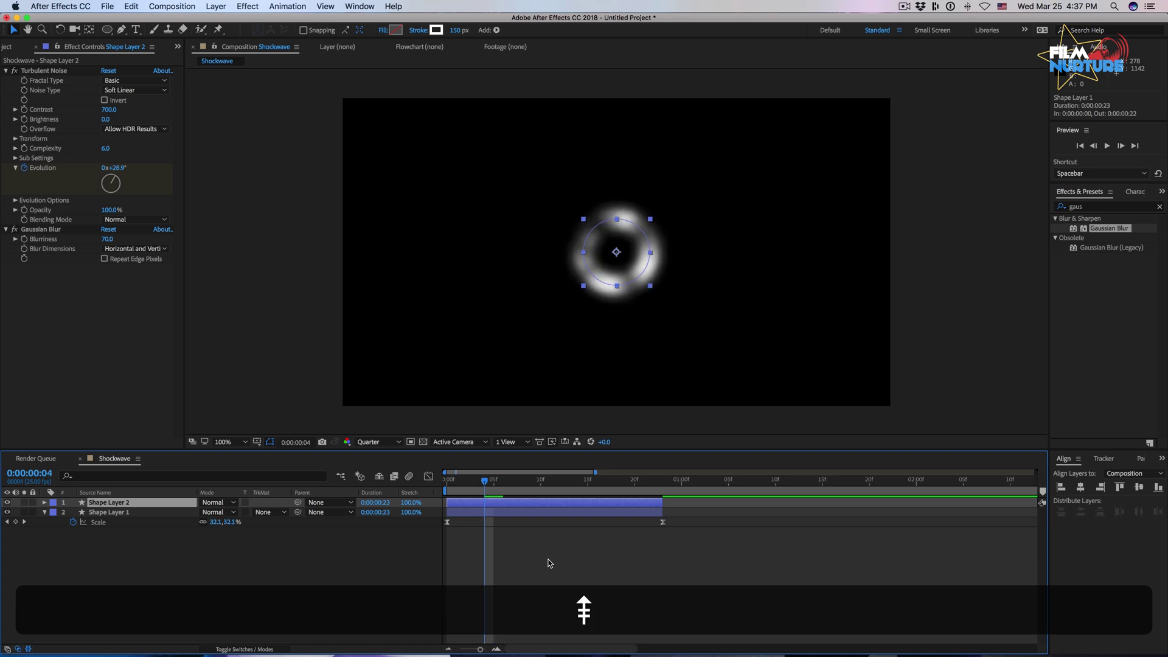
key(bracketleft)
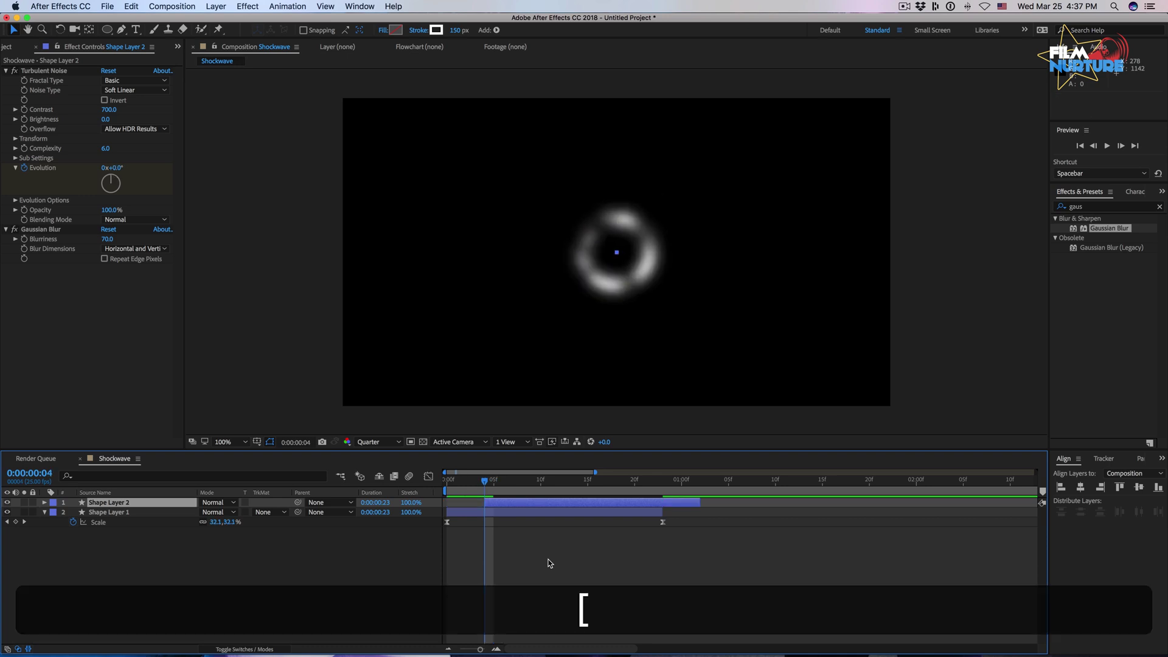
key(super+d)
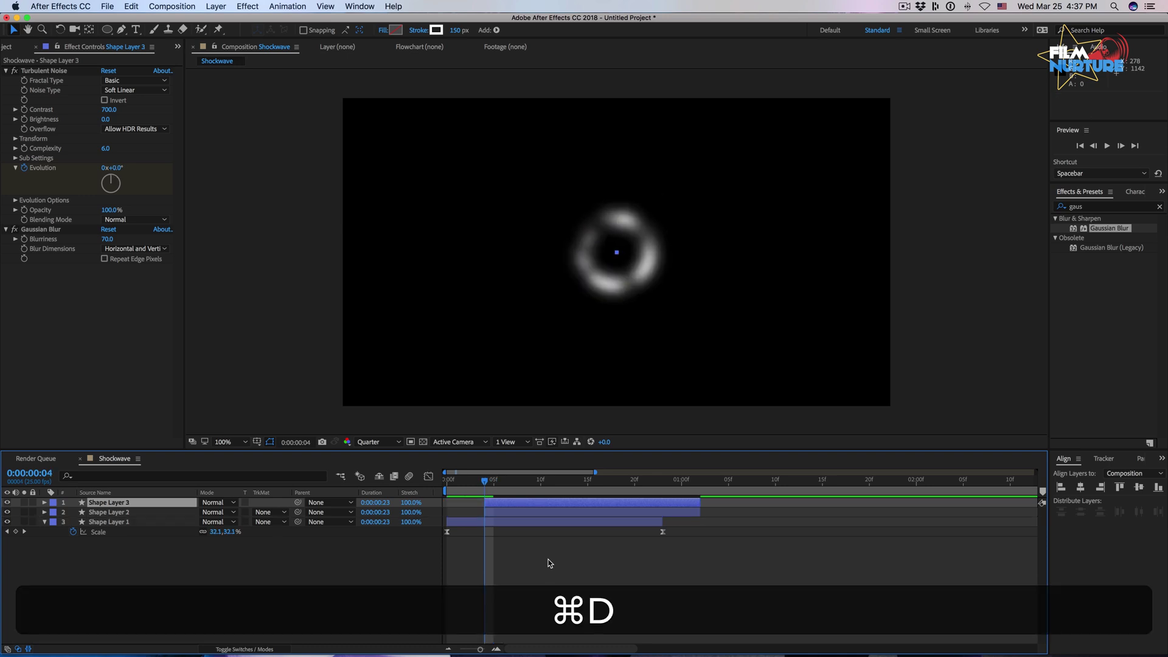
key(space)
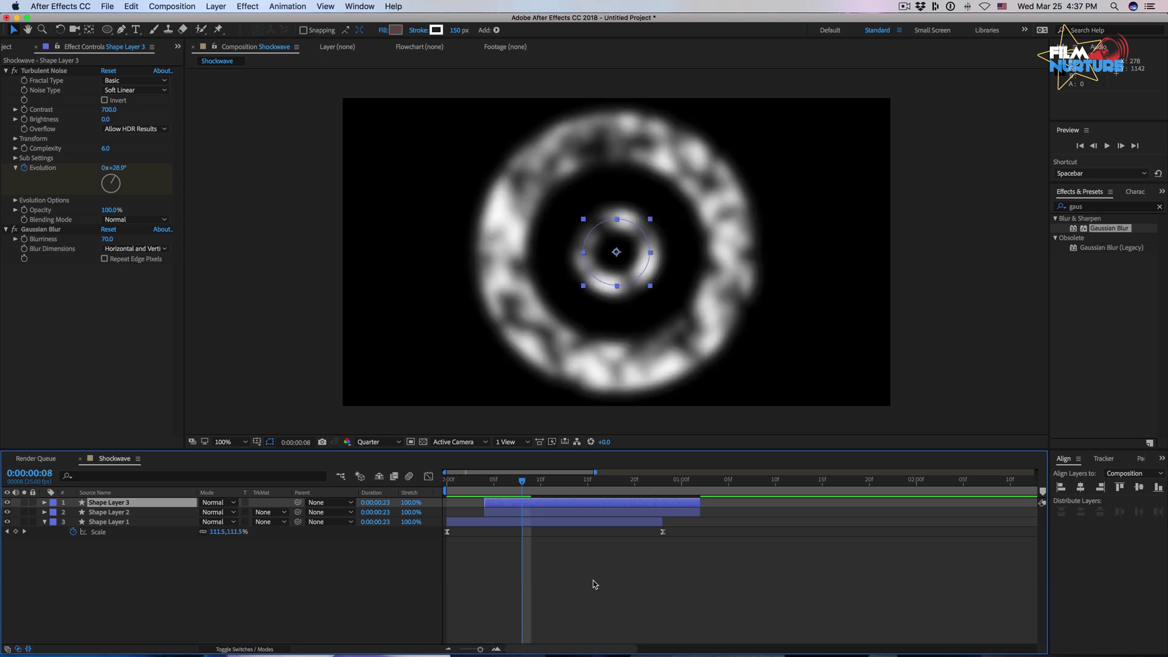
key(bracketleft)
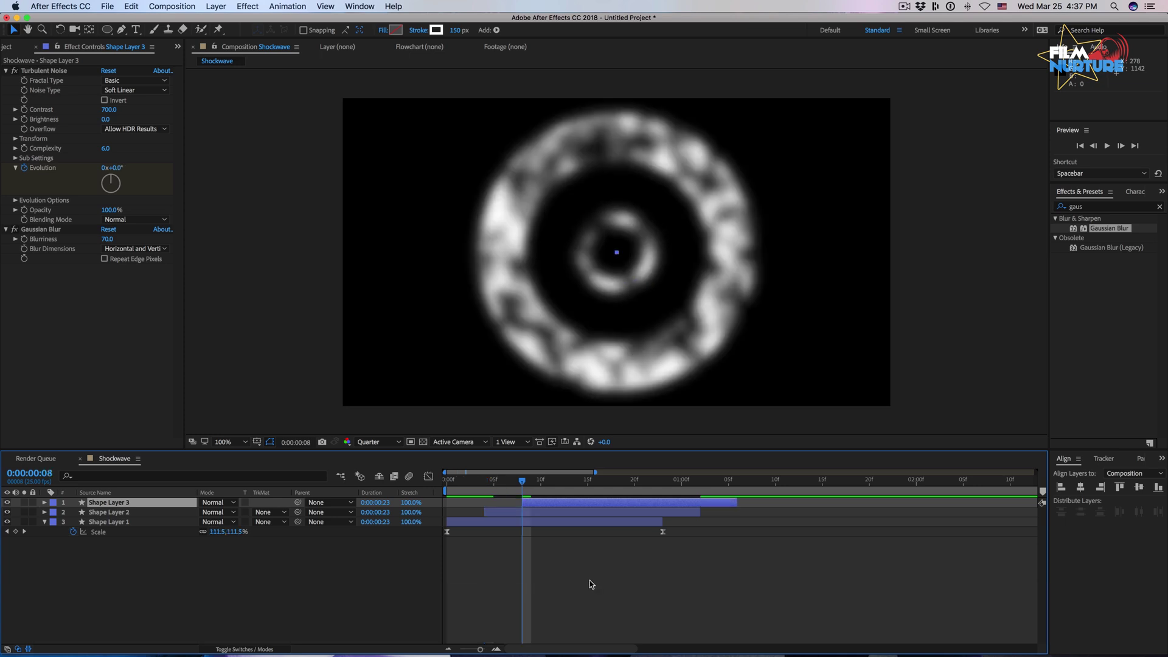
key(super+d)
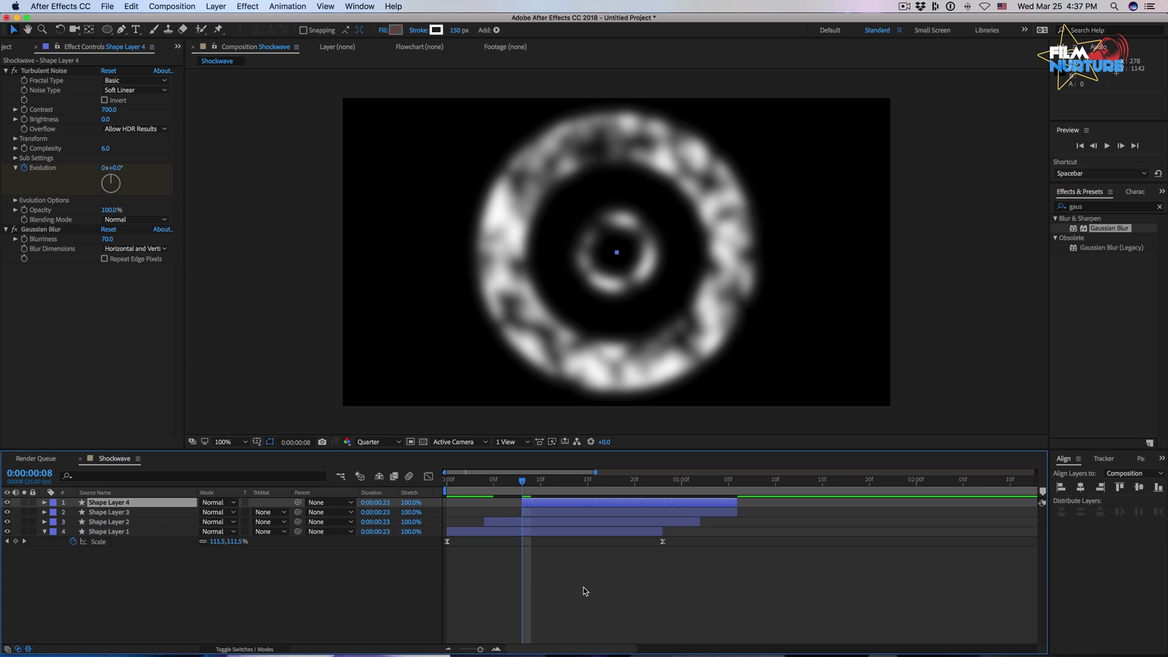
key(Page_Down)
key(Page_Down)
key(Page_Down)
key(Page_Down)
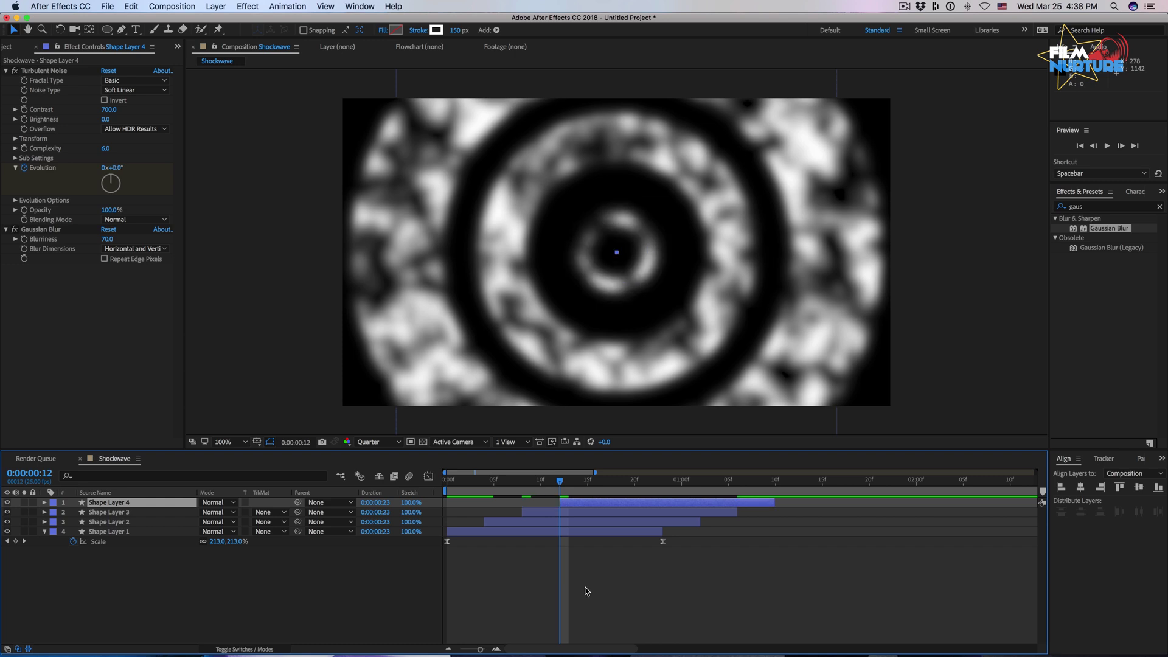
key(super+d)
key(bracketleft)
key(Page_Down)
key(Page_Down)
key(Page_Down)
key(Page_Down)
key(bracketleft)
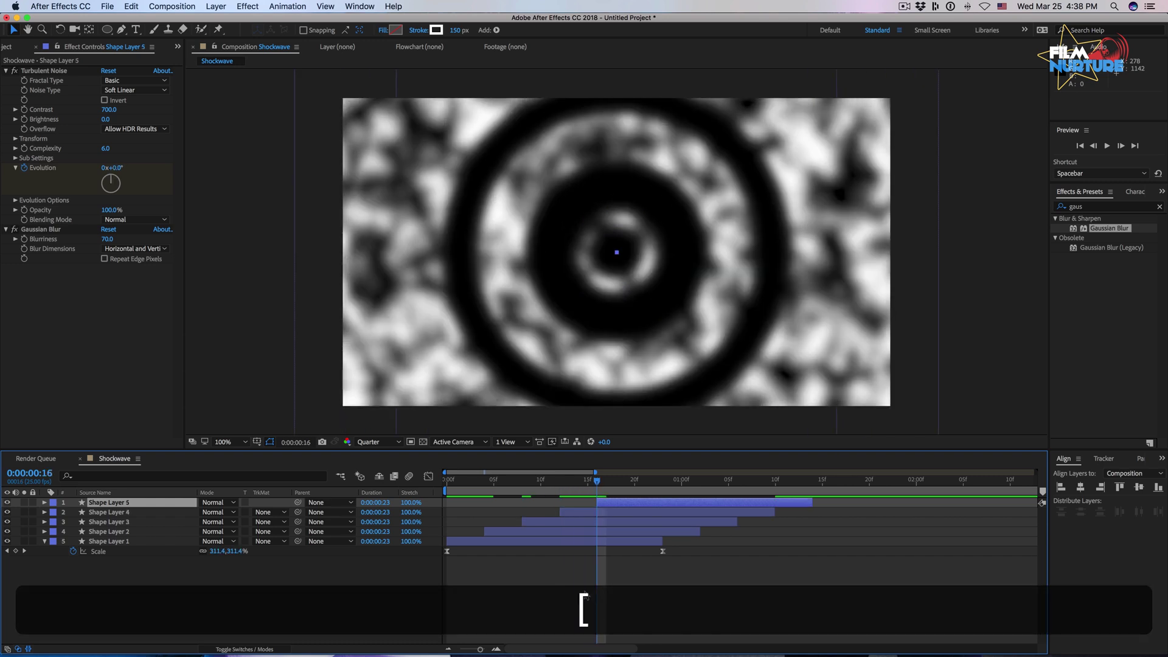
- Duplicate further into Shape Layers 6–9, offsetting each start by four more frames
key(super+d)
key(Page_Down)
key(Page_Down)
key(Page_Down)
key(Page_Down)
key(bracketleft)
key(Page_Down)
key(Page_Down)
key(Page_Down)
key(Page_Down)
key(super+d)
key(bracketleft)
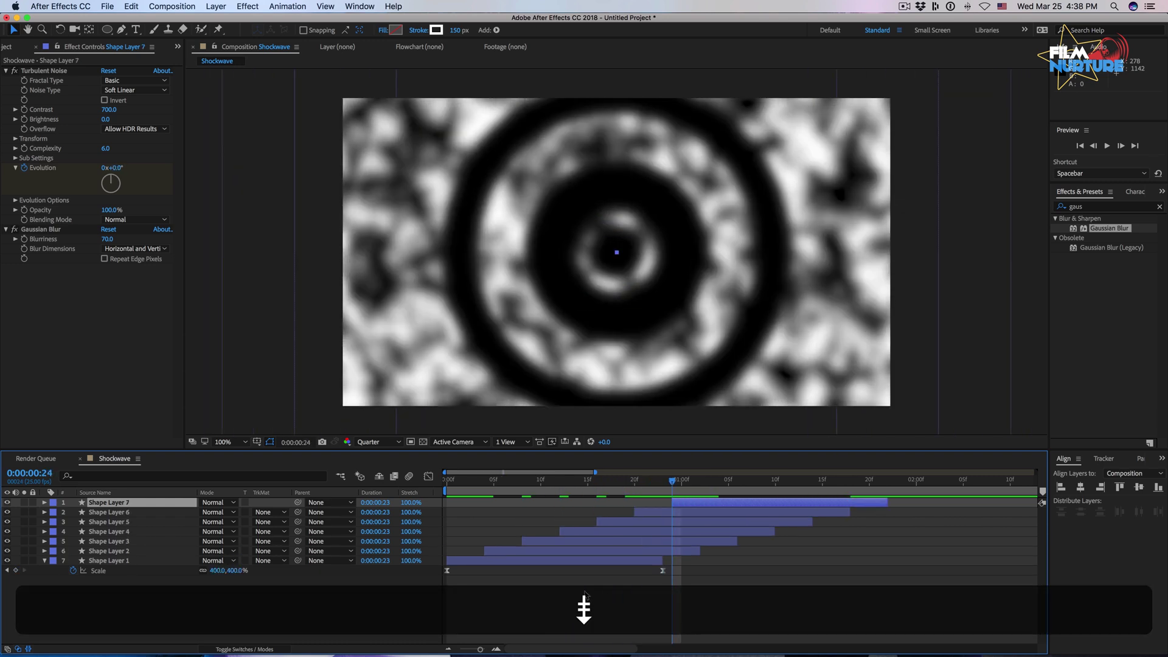
key(Page_Down)
key(super+d)
key(Page_Down)
key(Page_Down)
key(Page_Down)
key(bracketleft)
key(super+d)
key(Page_Down)
key(Page_Down)
key(Page_Down)
key(Page_Down)
key(bracketleft)
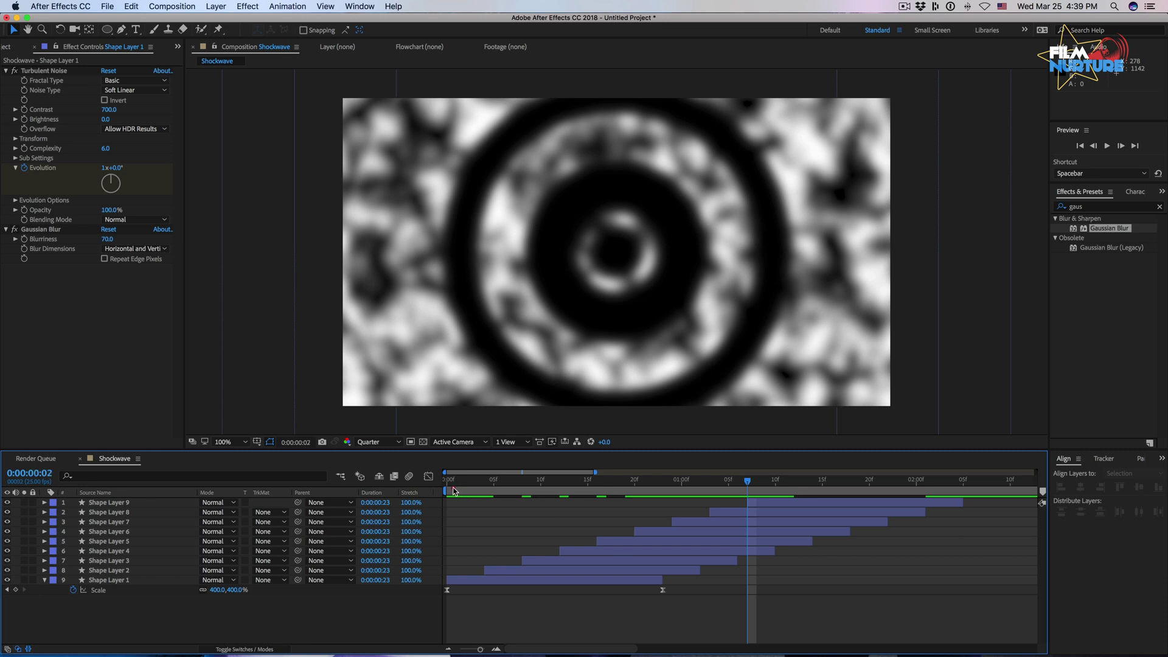
- Preview the repeating rings, then pre-compose the nine shape layers as 'Shockwave element'
drag(453, 490, 448, 490)
key(space)
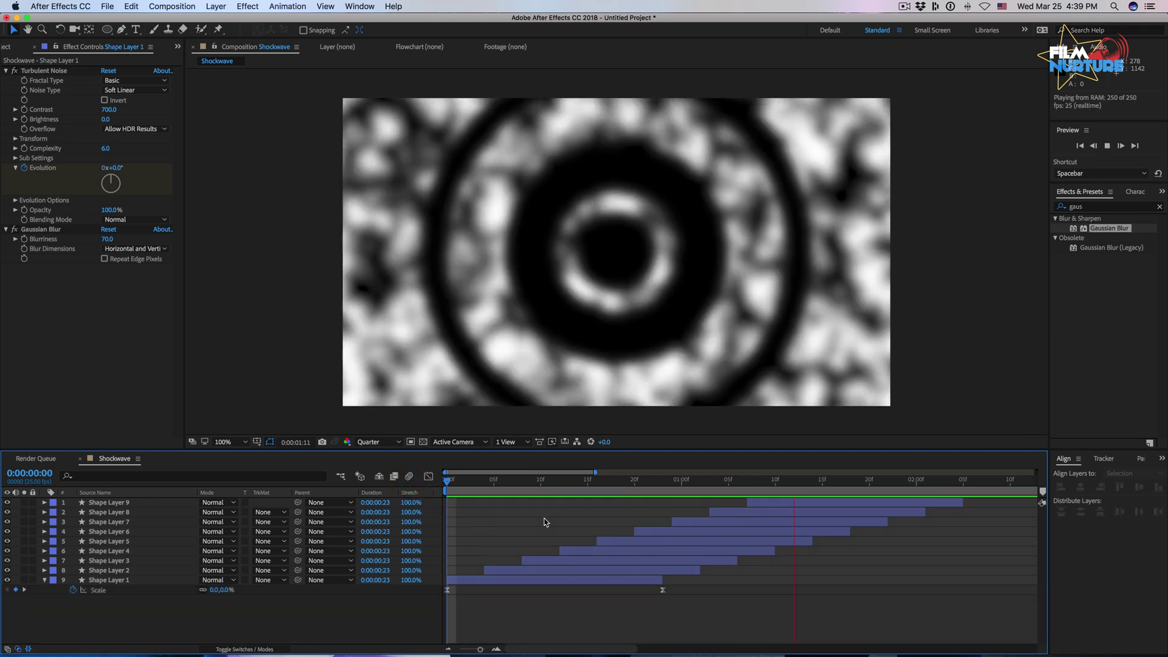
key(space)
click(129, 581)
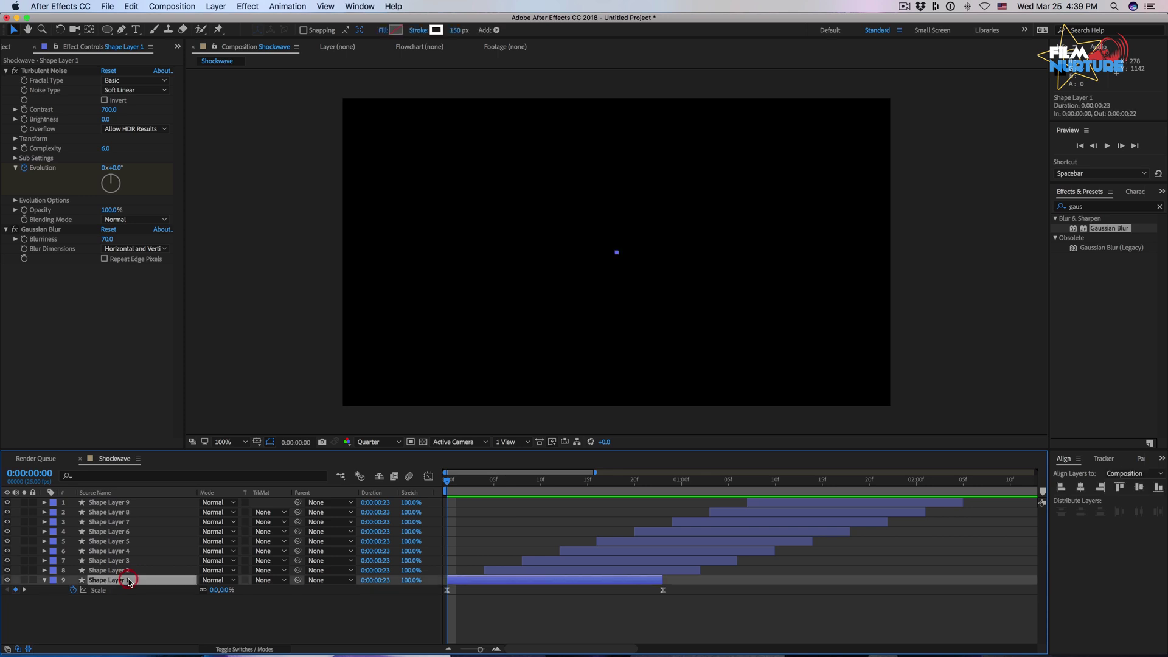
shift+click(131, 502)
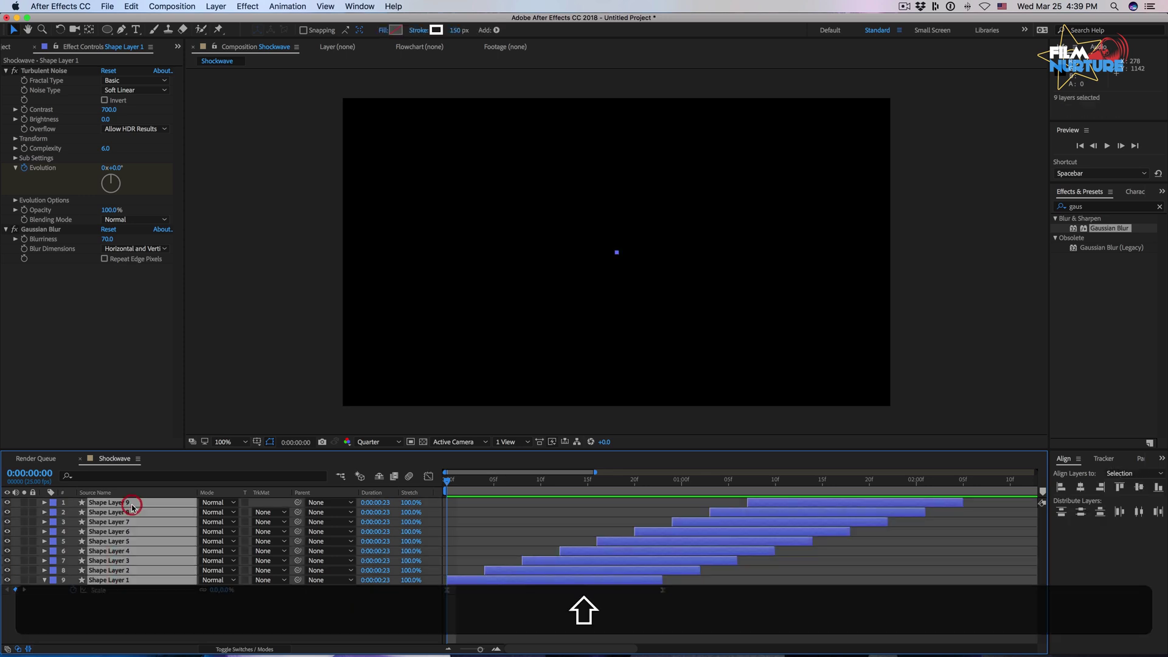
key(super+shift+c)
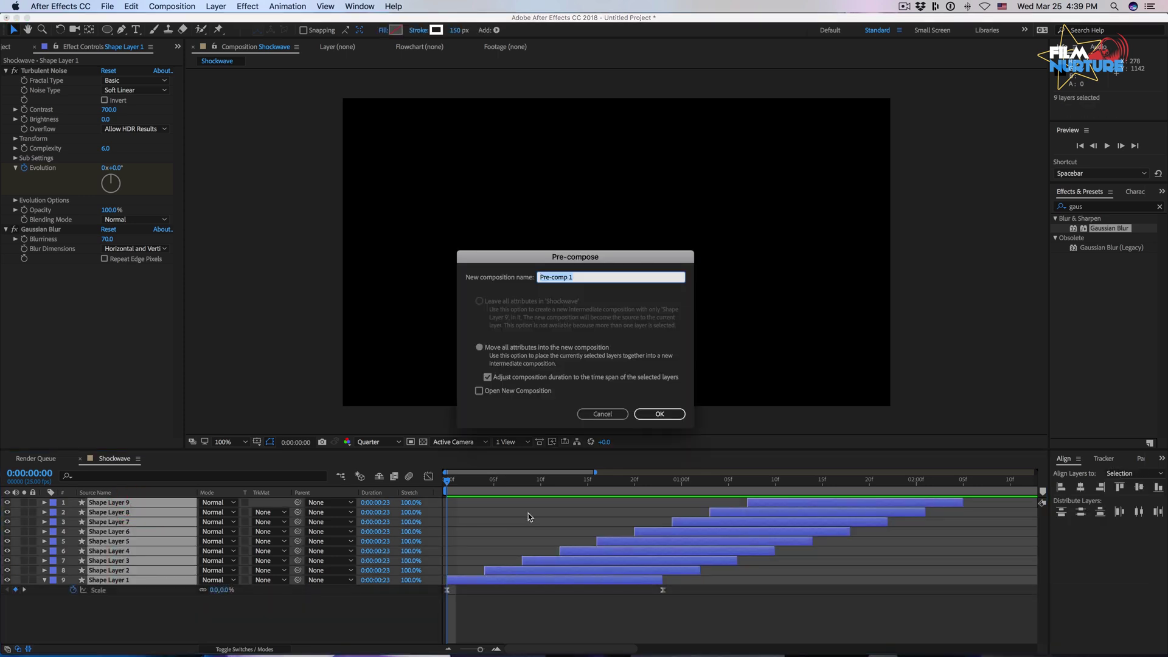
text(Sh)
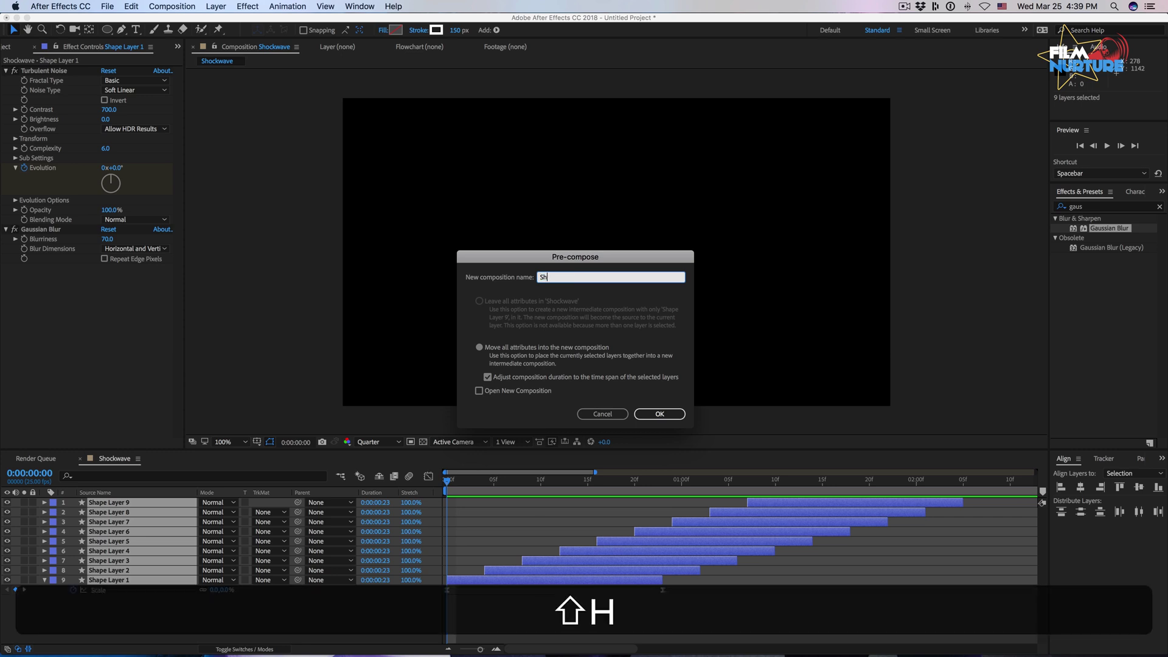
text(ockwave element)
key(Return)
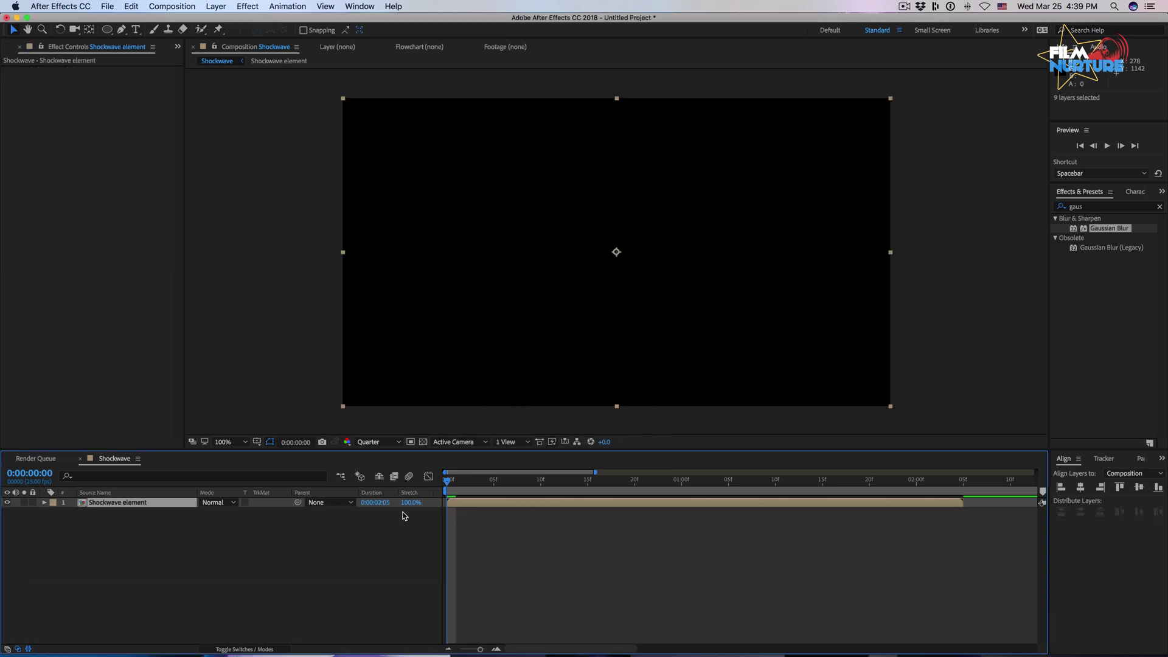
- Import Video.mov from the Project panel and place it below Shockwave element in the timeline
click(12, 49)
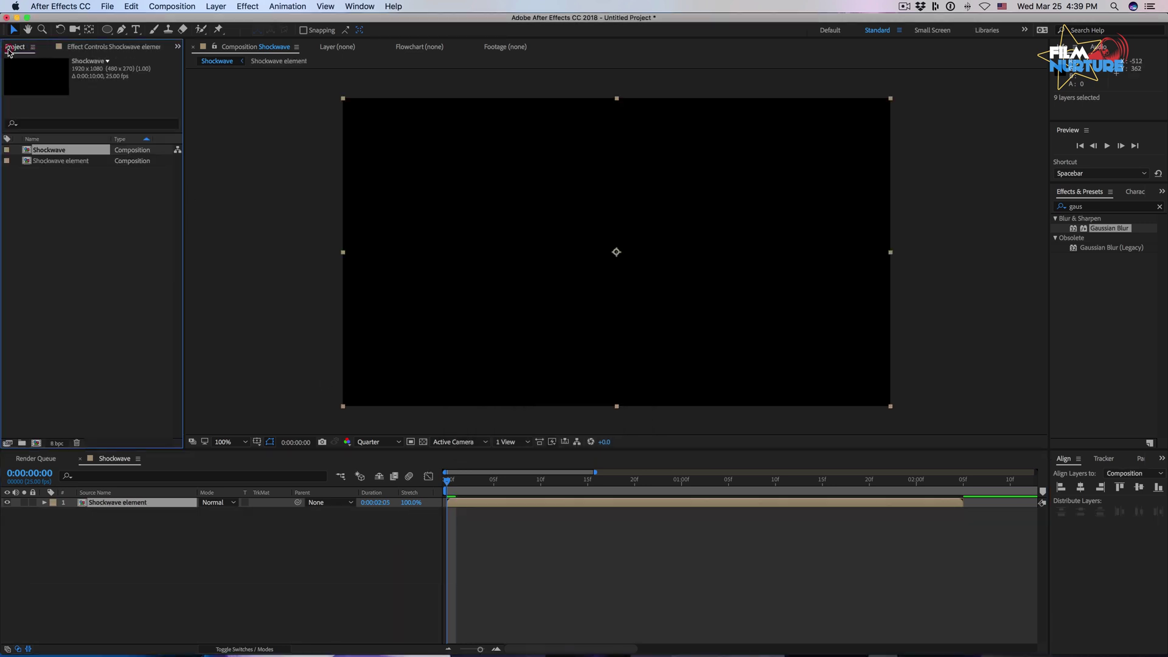
click(47, 192)
double_click(50, 195)
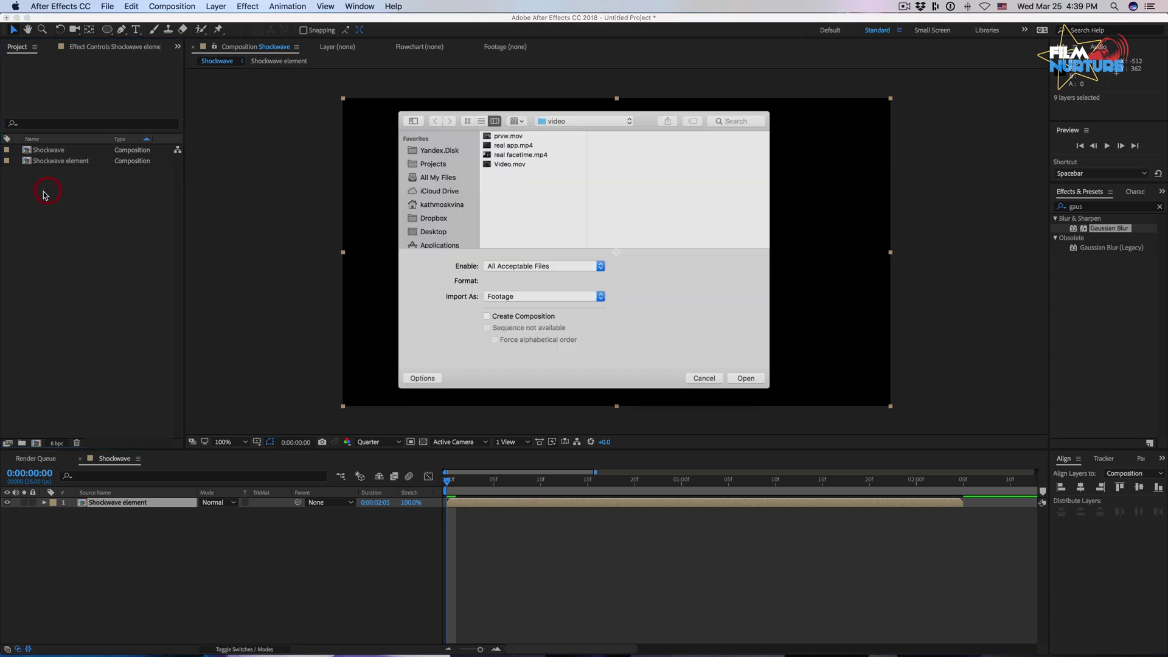
click(497, 158)
double_click(496, 158)
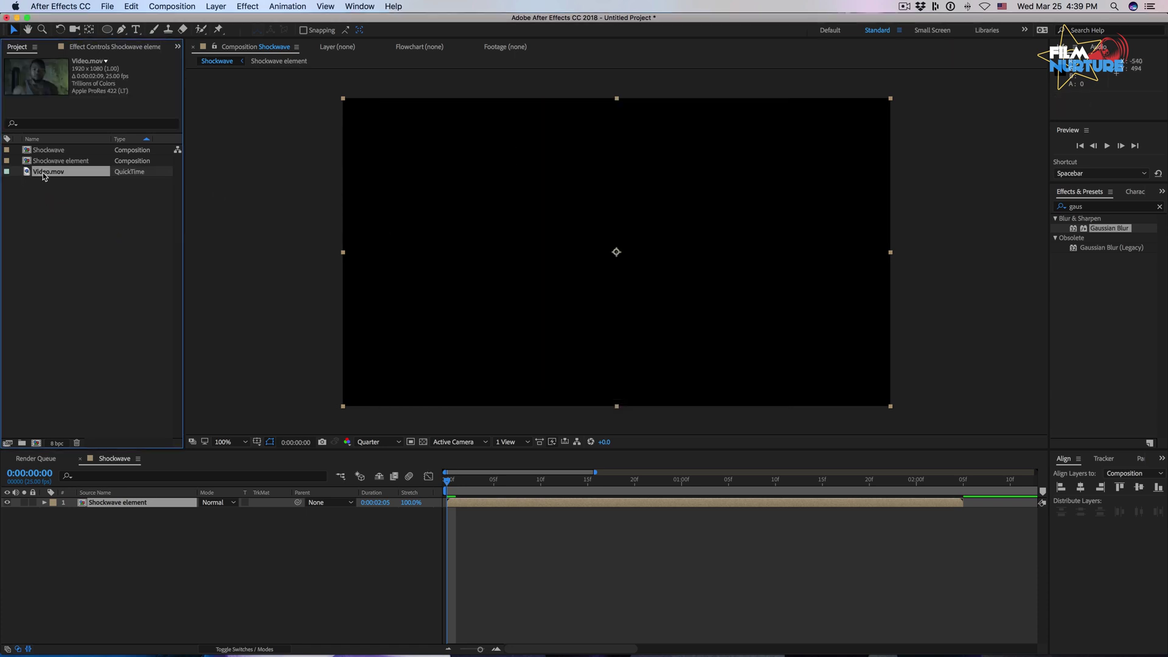
drag(44, 175, 117, 511)
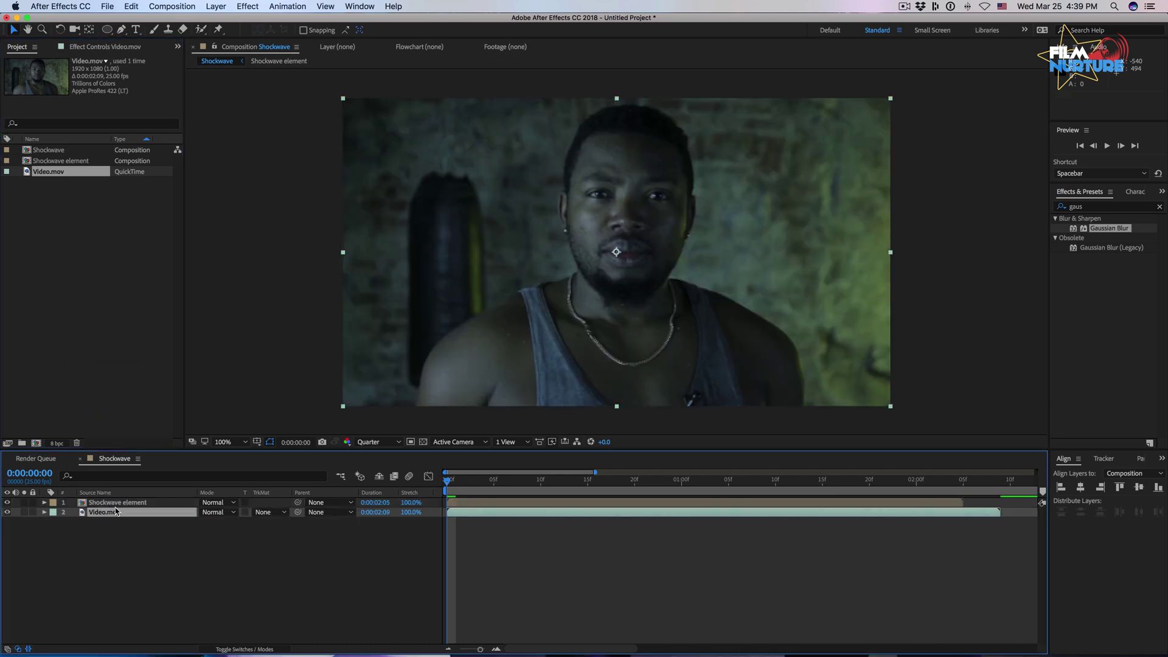
- Preview the shockwave, then hide it and scrub to the frame where the shout begins
click(607, 560)
key(space)
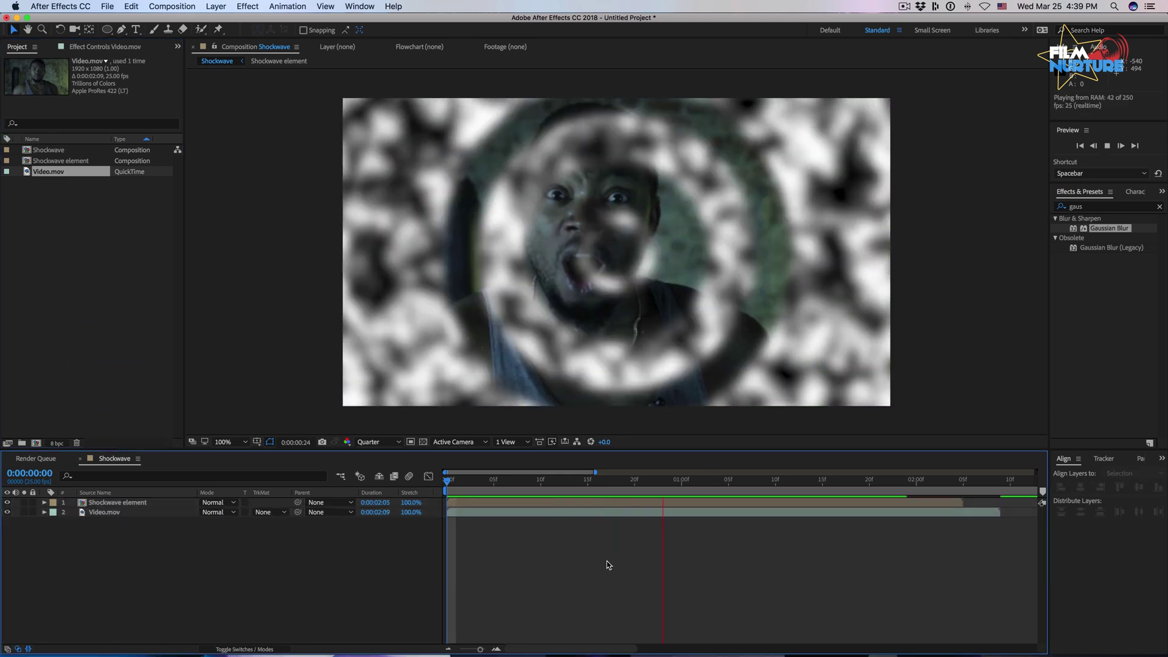
key(space)
click(7, 502)
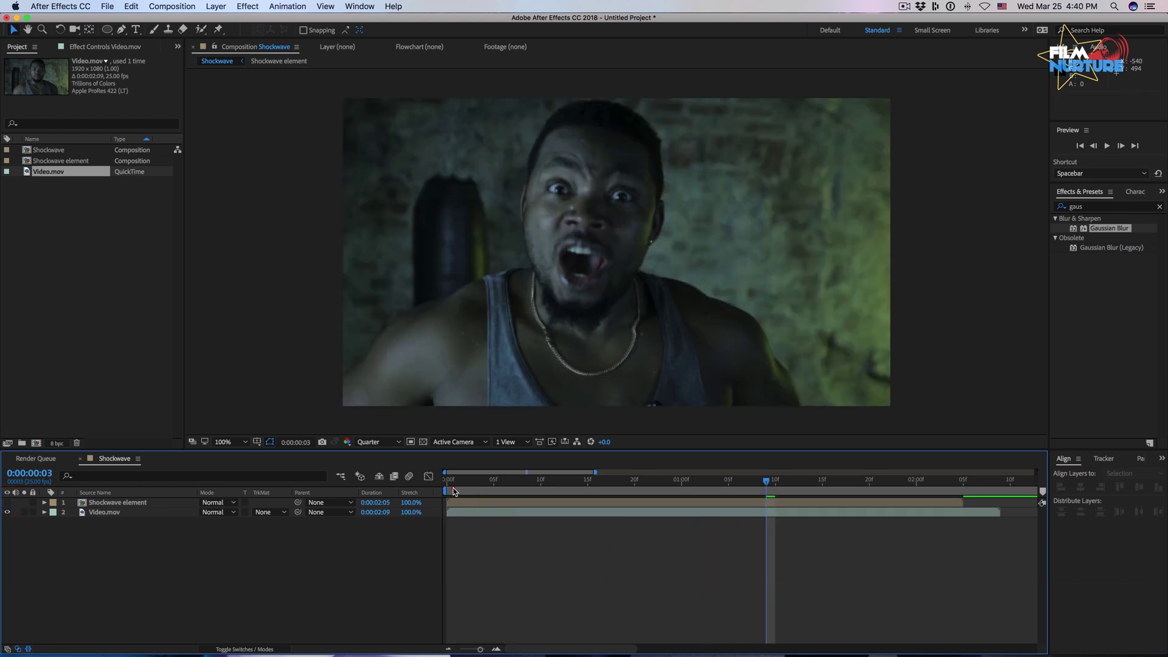
key(space)
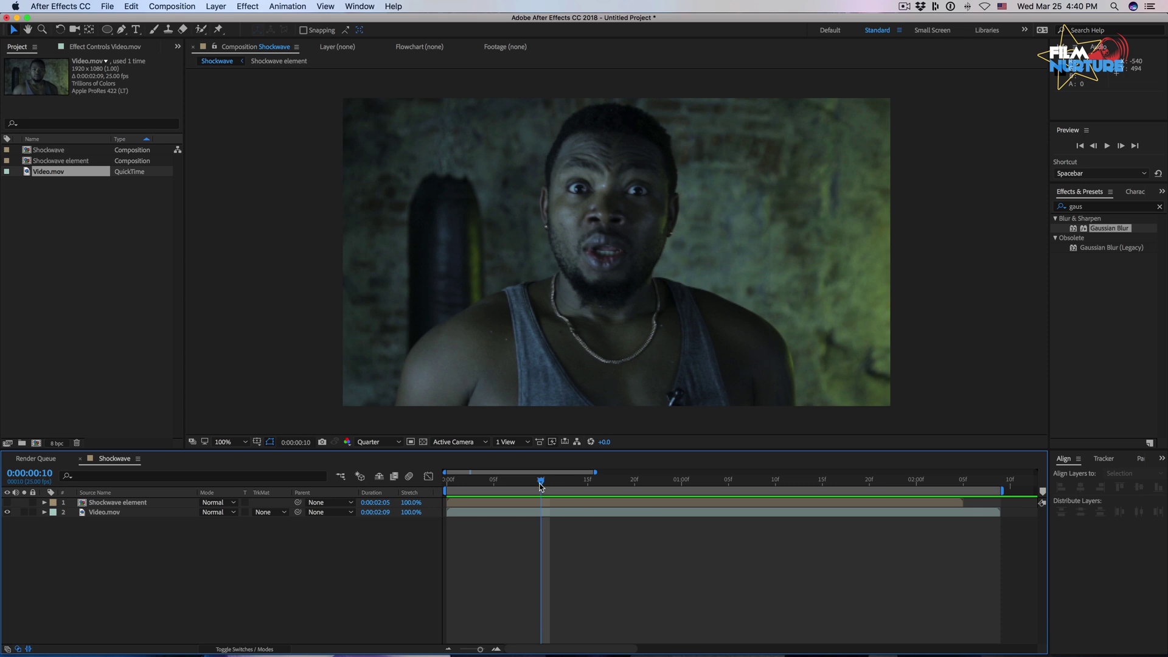
drag(542, 483, 634, 481)
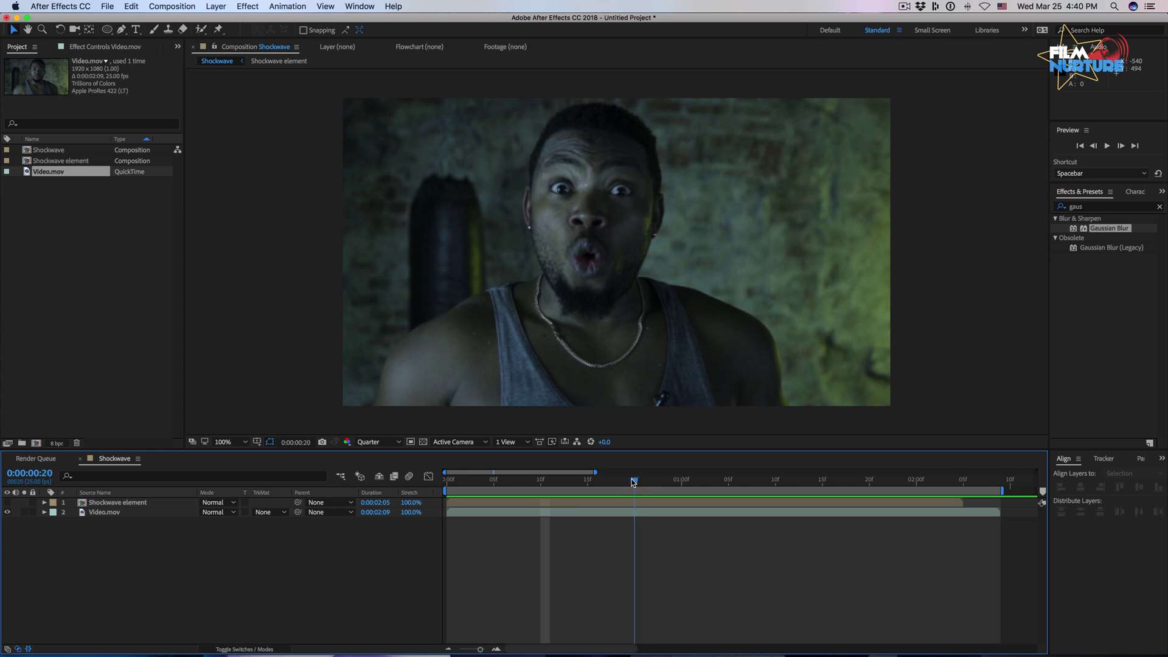
- Unhide Shockwave element, move its in point to 0:00:00:20, and preview the result
click(8, 502)
click(627, 502)
key([)
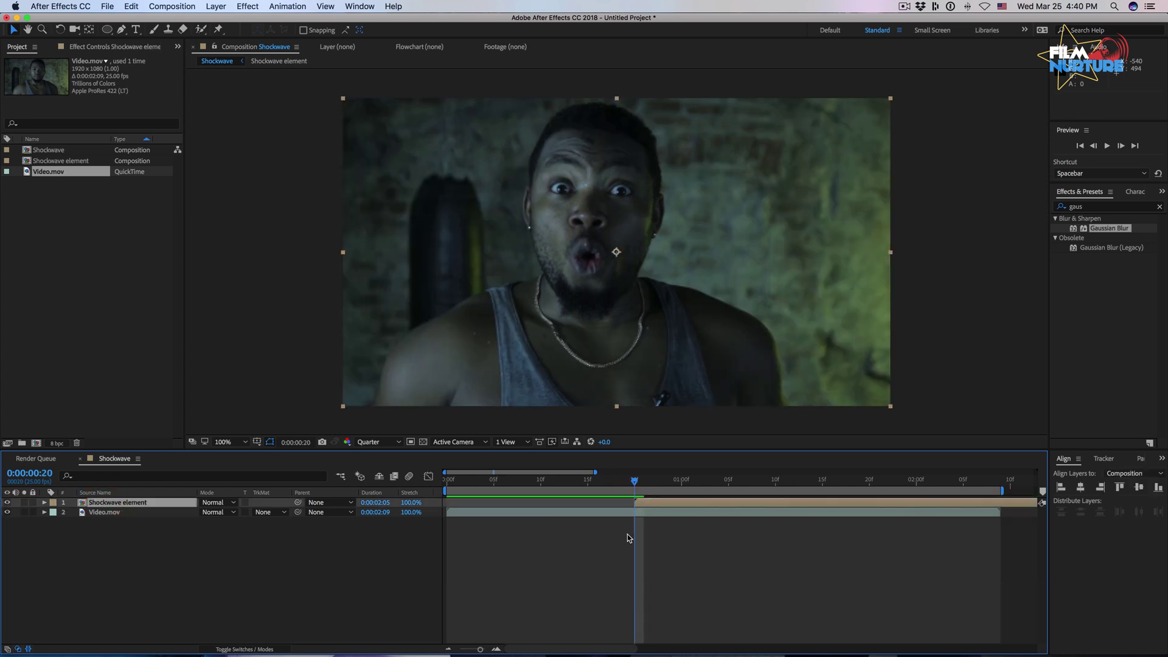
key(space)
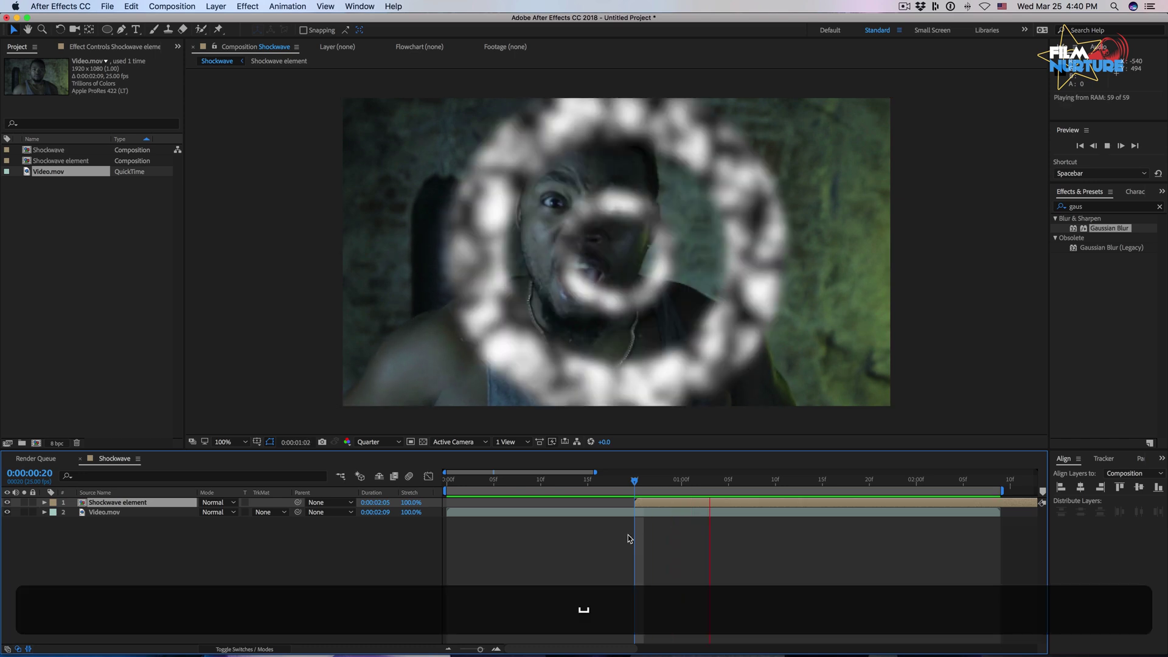
key(space)
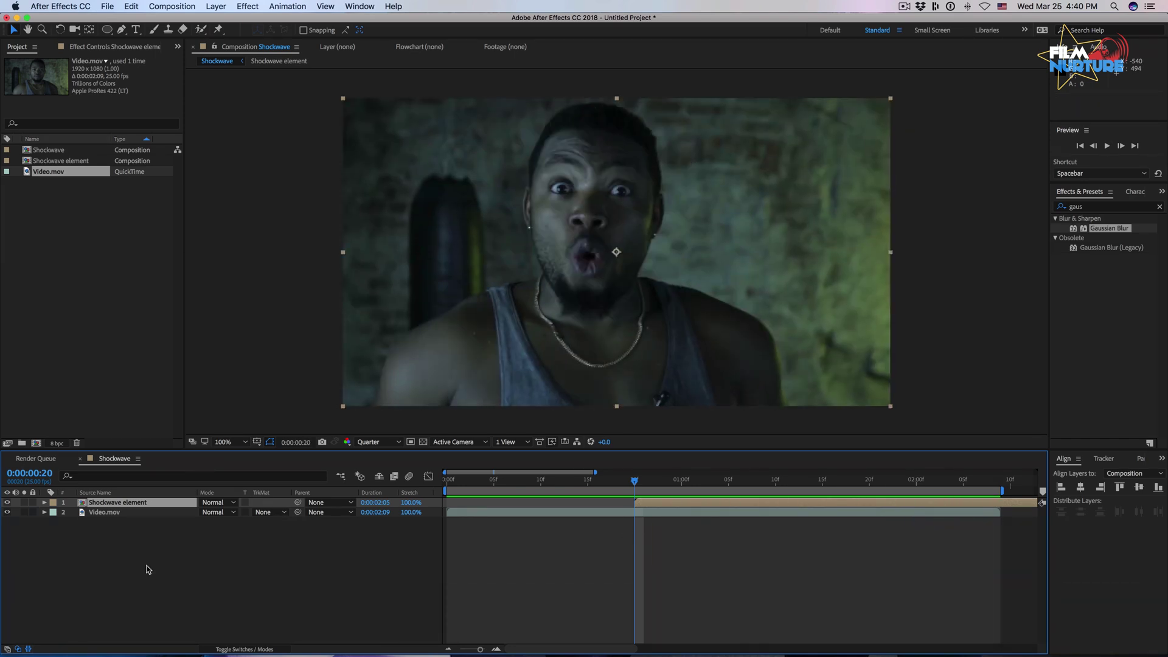
click(136, 513)
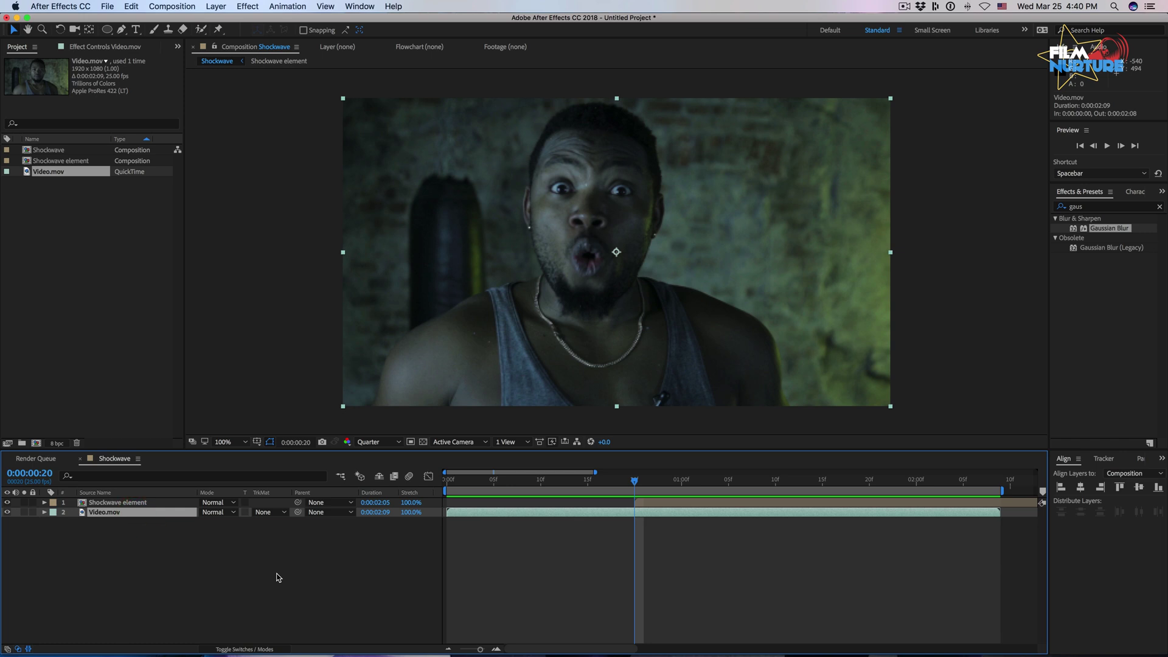
- Duplicate Video.mov, trim the copy to 0:00:00:20, and alpha-matte it to Shockwave element
key(super+d)
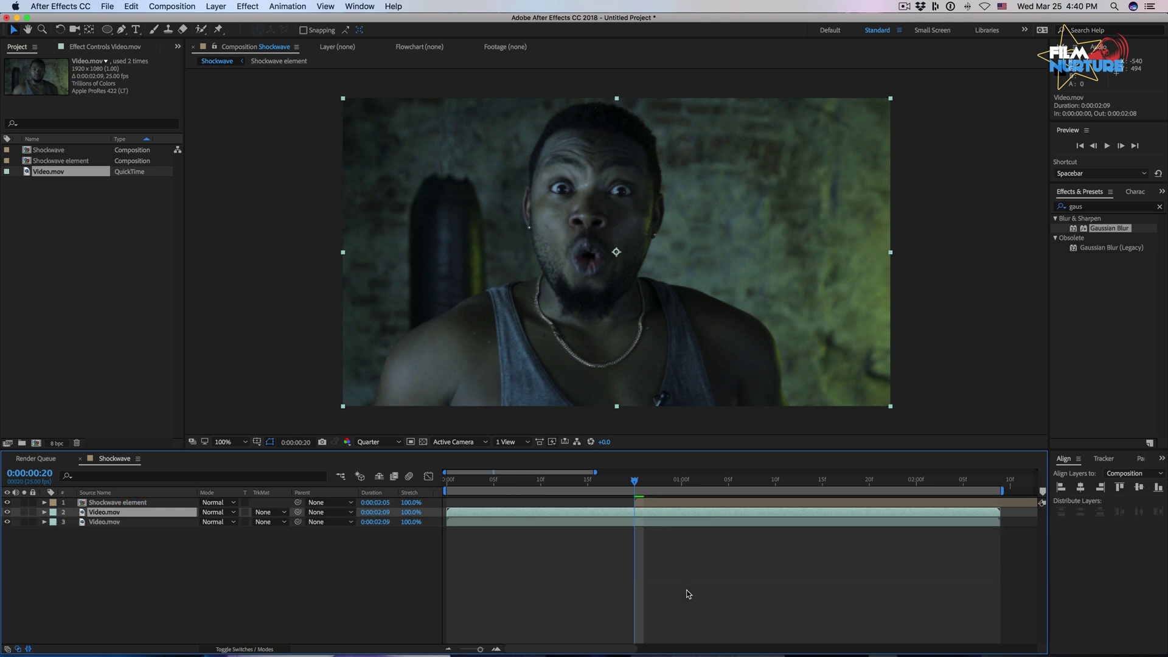
key(alt+bracketleft)
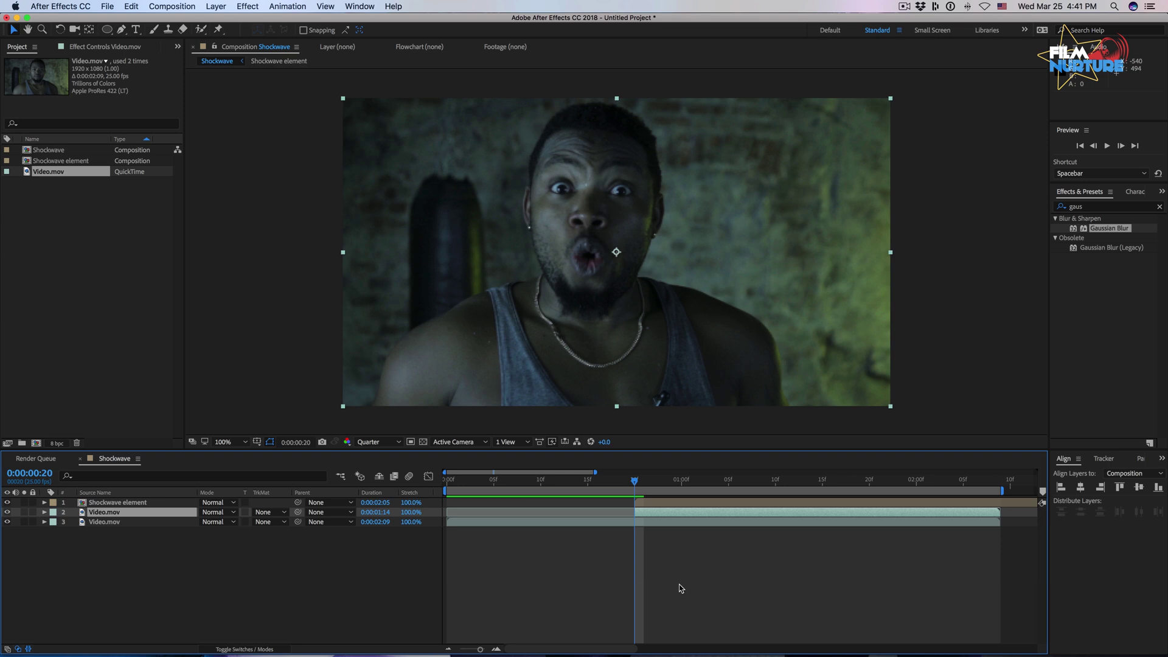
click(272, 512)
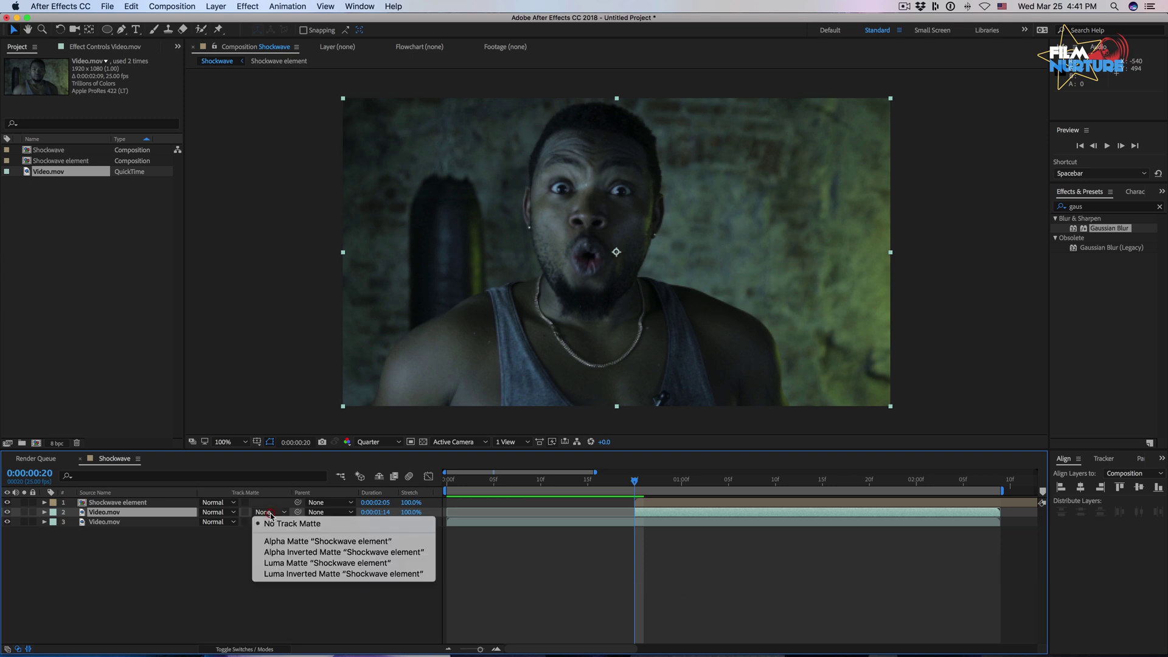
click(295, 543)
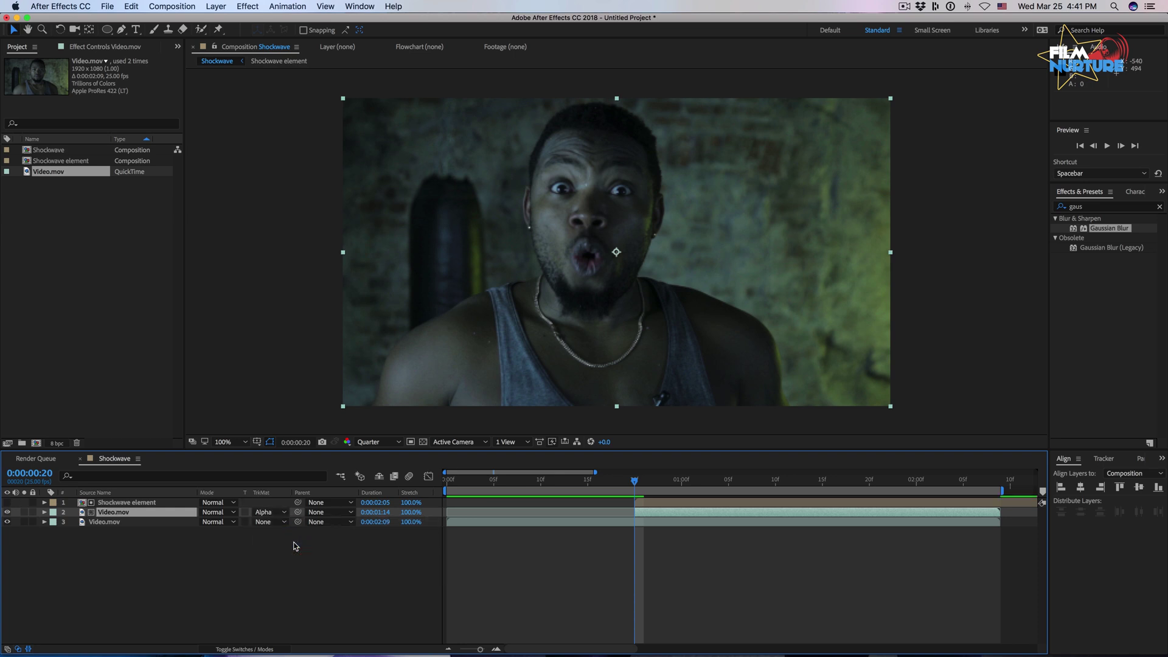
click(622, 583)
key(space)
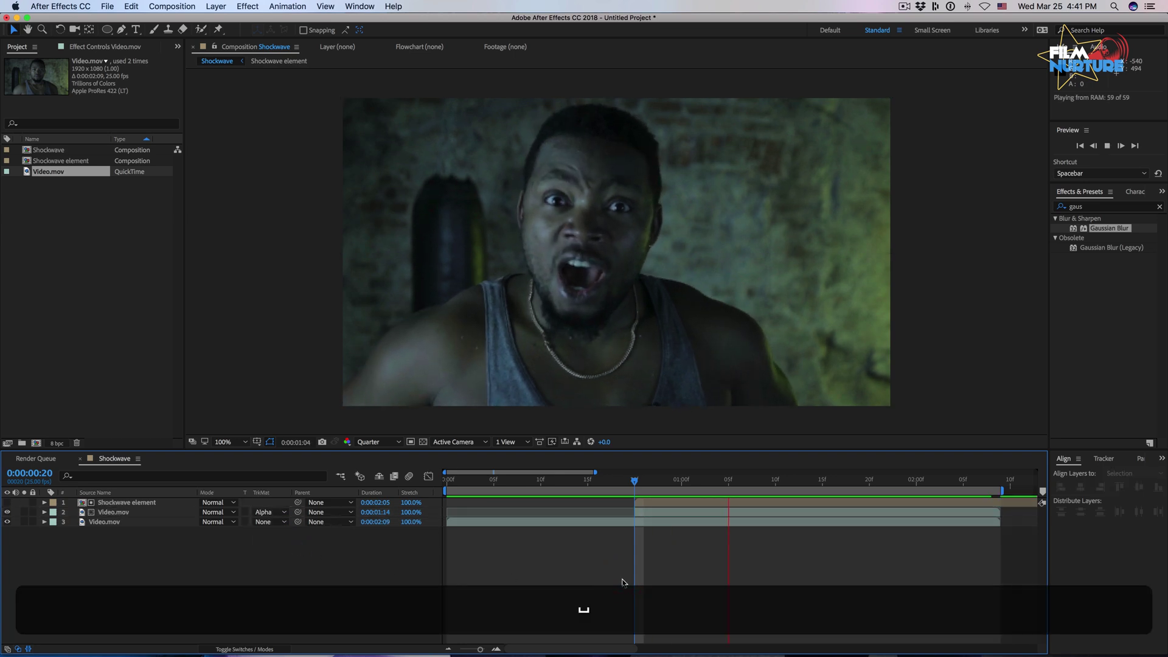
- Set the Video.mov copy's blending mode to Add and preview the brightened ring
click(655, 514)
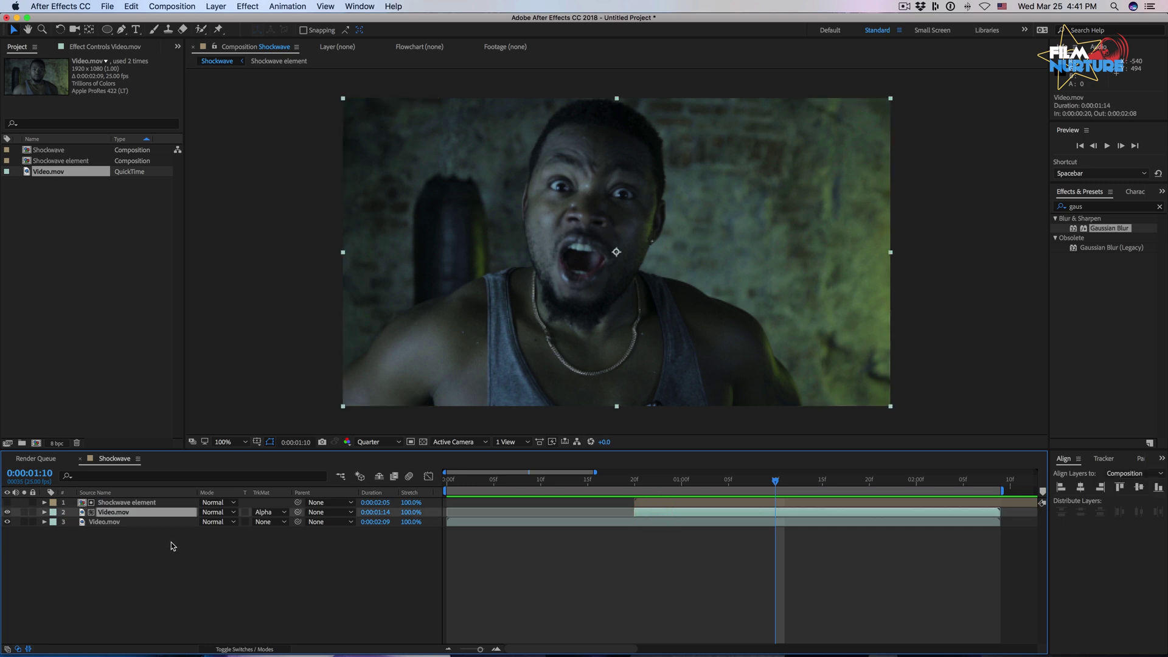
click(214, 513)
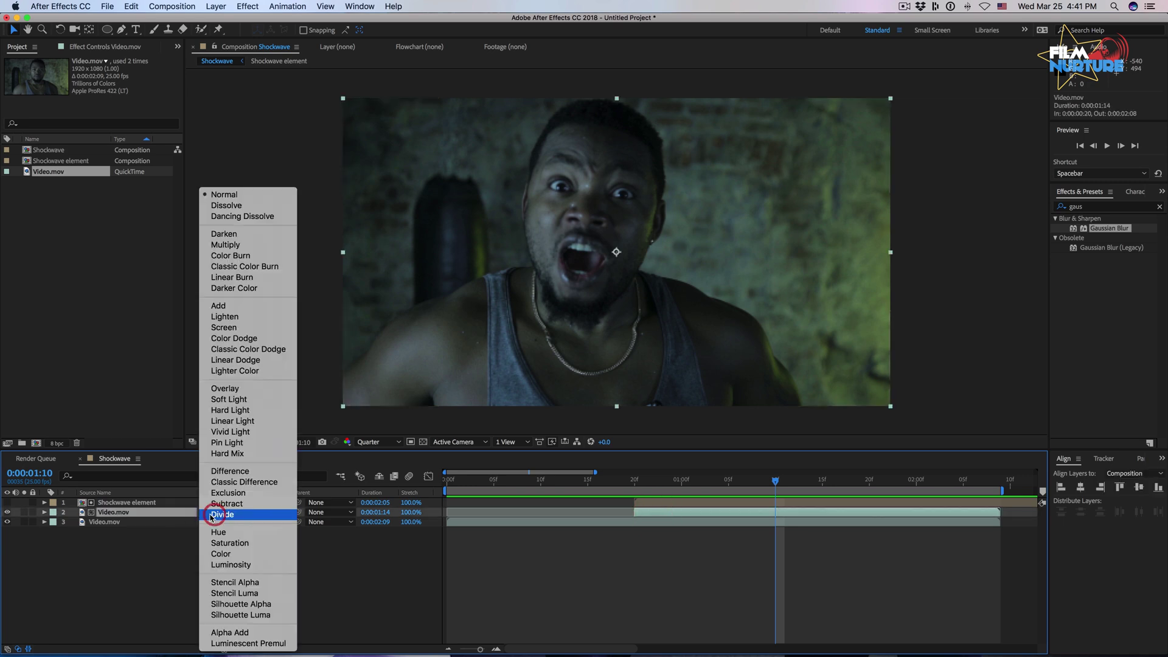
click(218, 306)
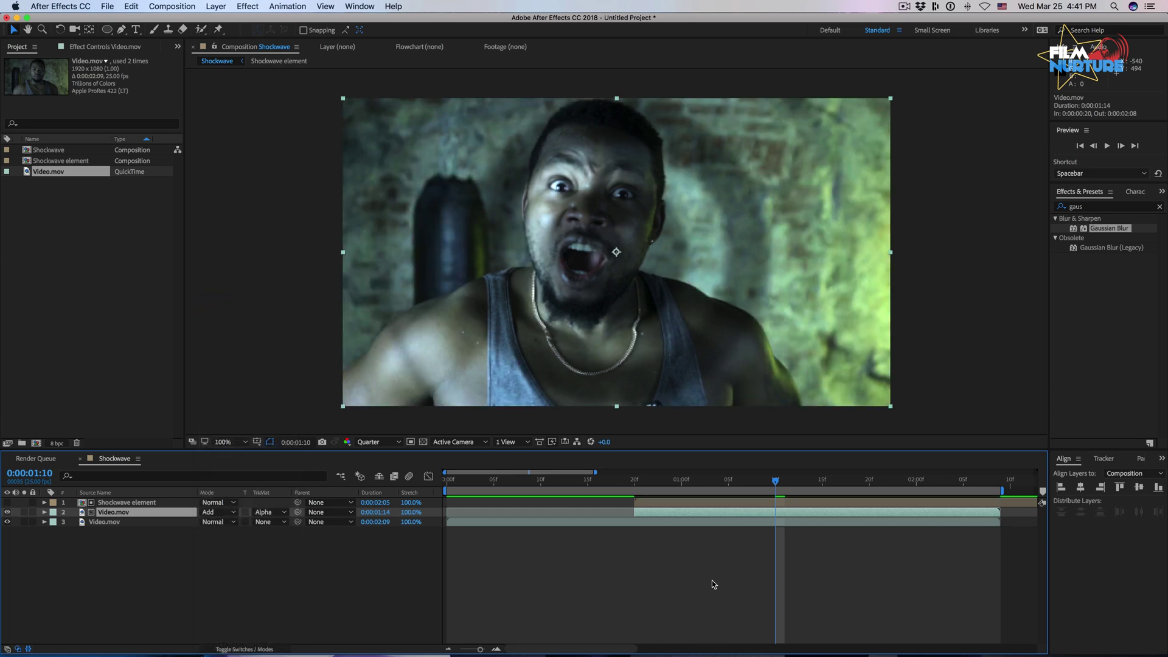
click(614, 481)
key(space)
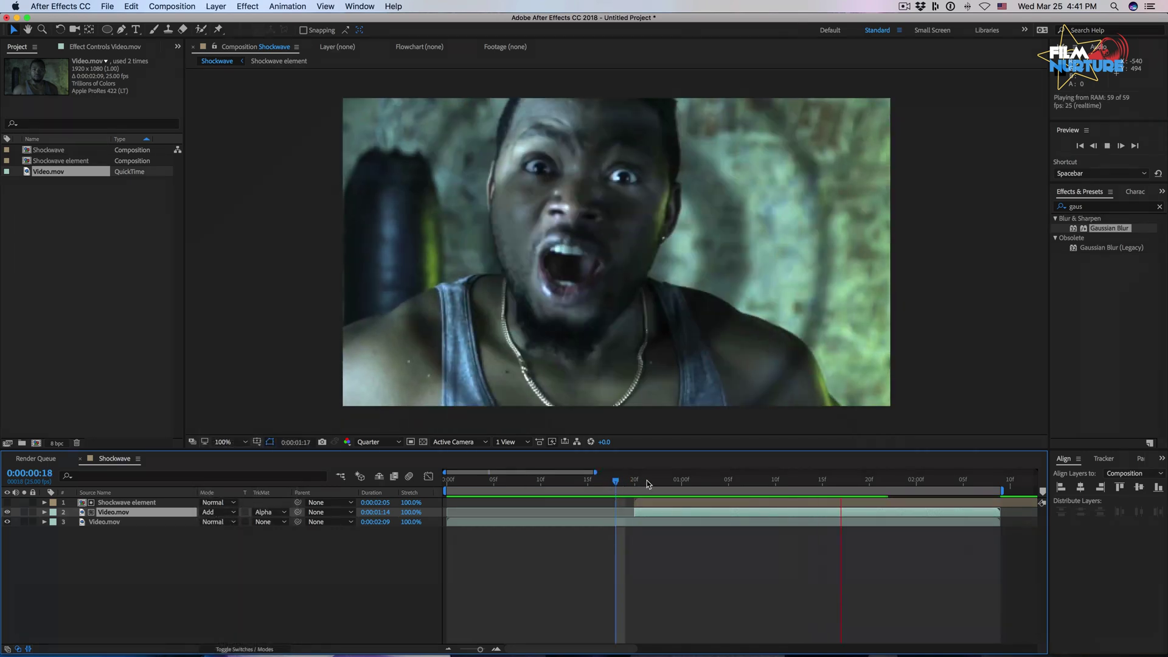
key(space)
click(634, 480)
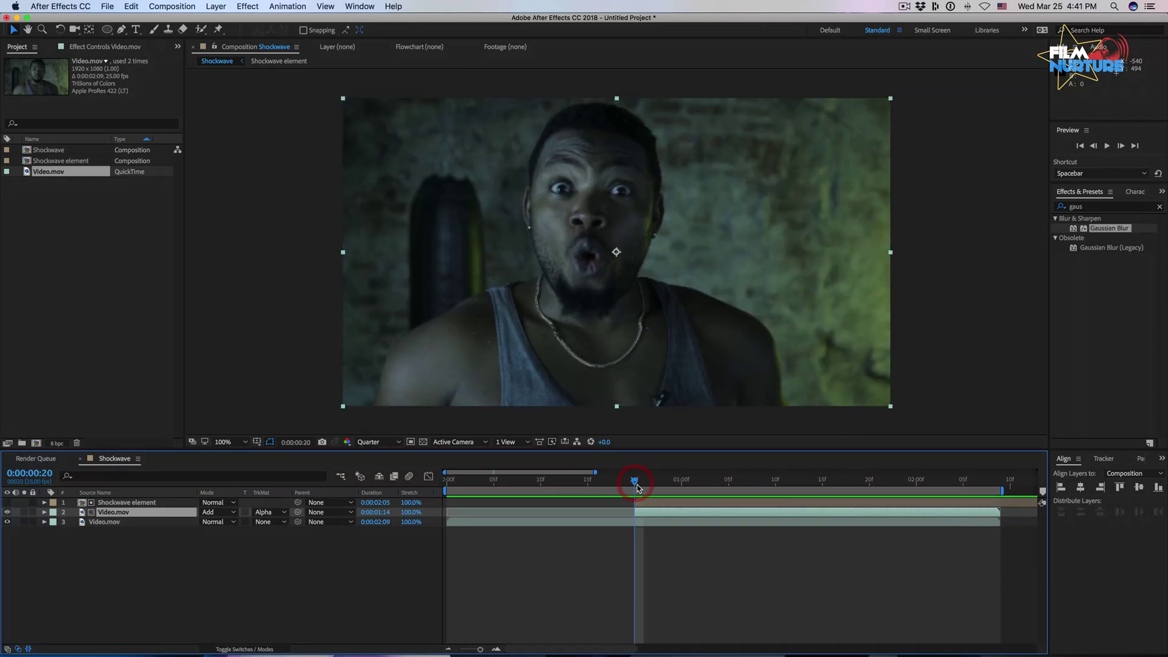
click(1104, 206)
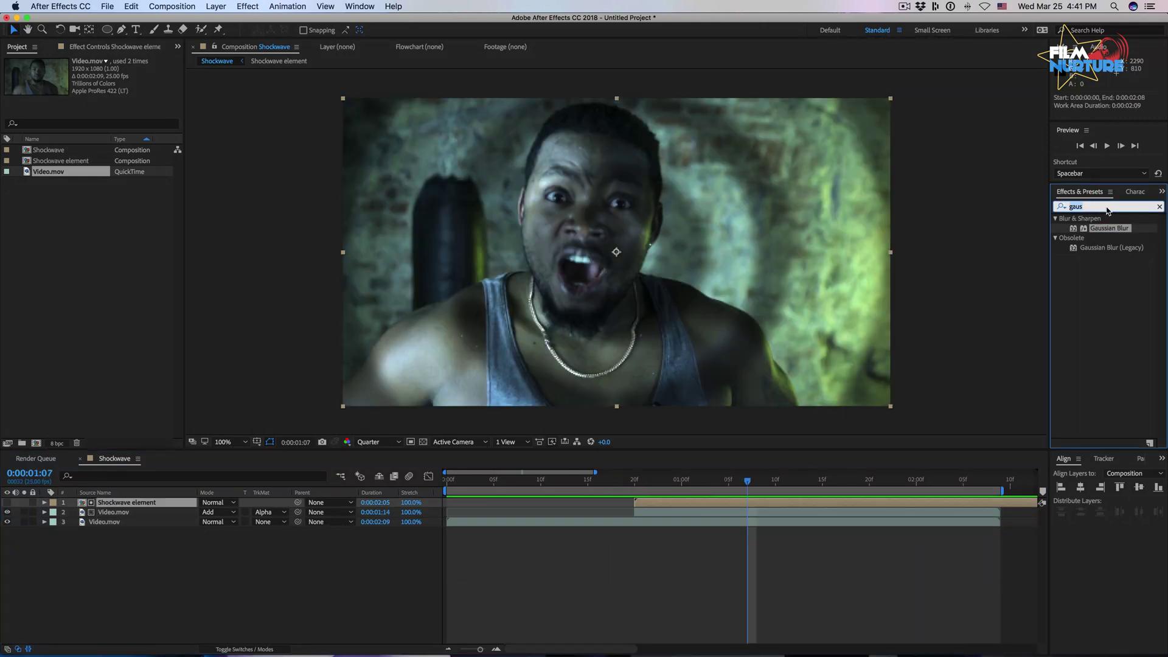
- Apply Echo to Shockwave element with 5 echoes, Starting Intensity 0.70 and Decay 0.70
text(echo)
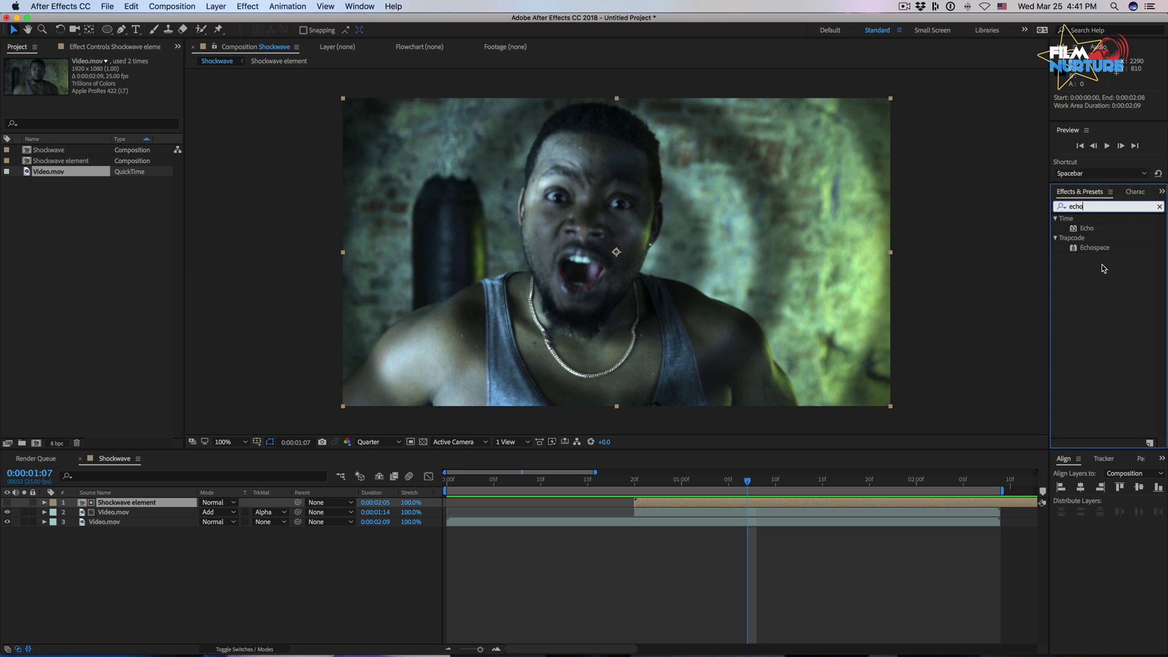
drag(1086, 228, 862, 501)
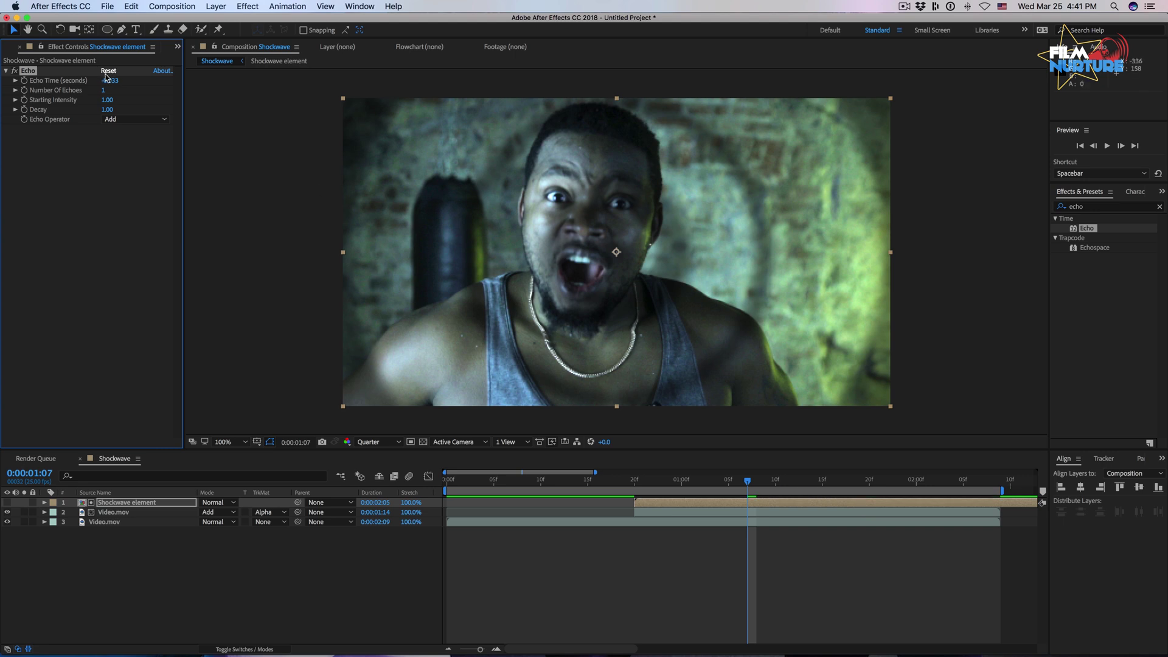
click(104, 90)
text(5)
key(Return)
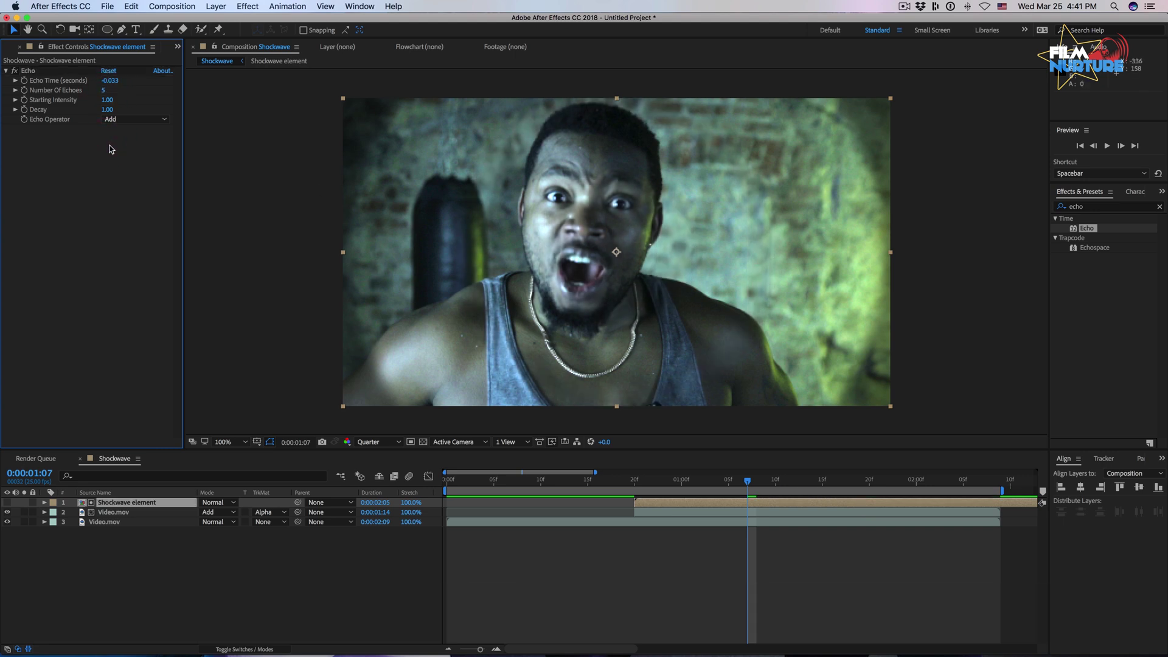
click(101, 101)
text(0.7)
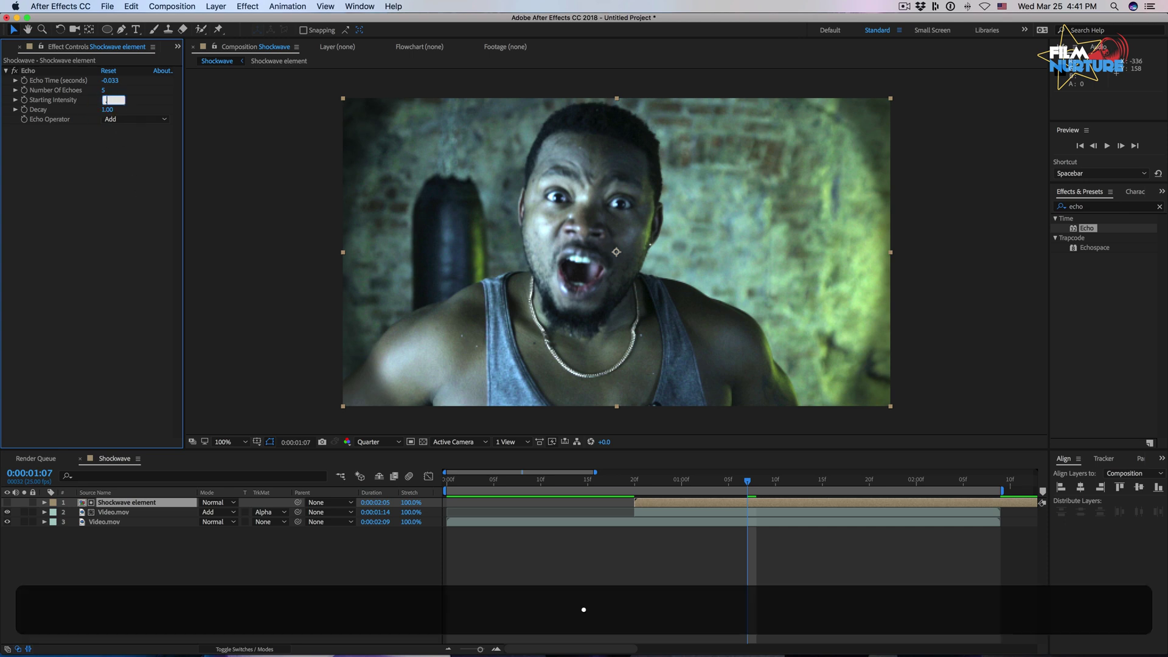
key(Return)
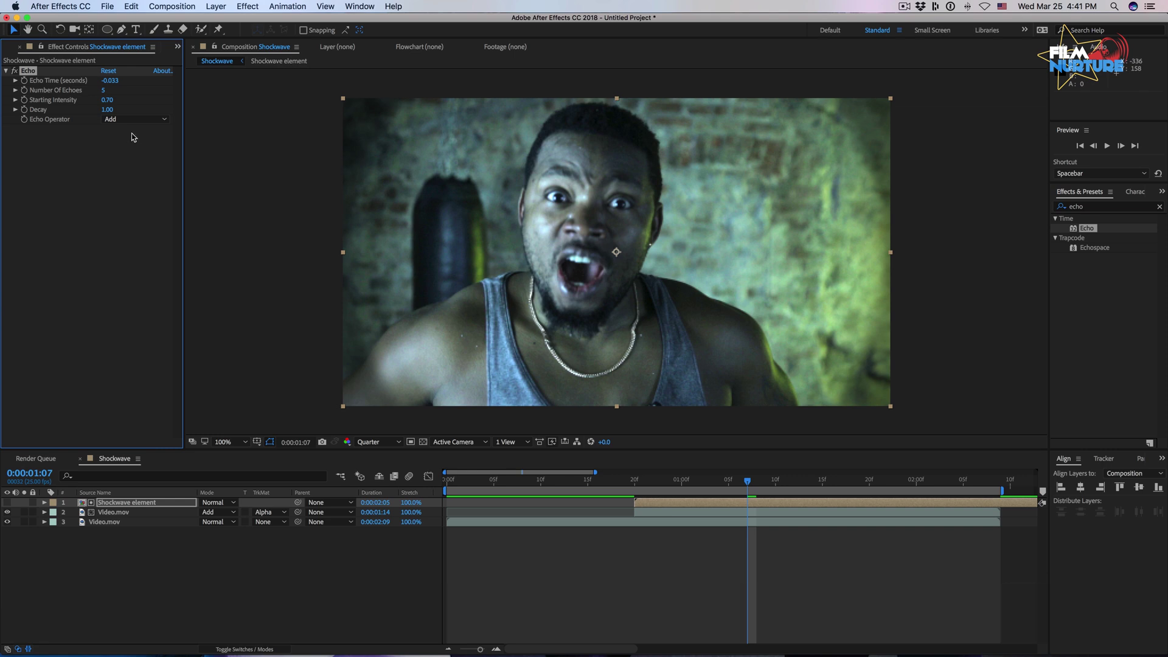
click(108, 110)
text(0.7)
key(Return)
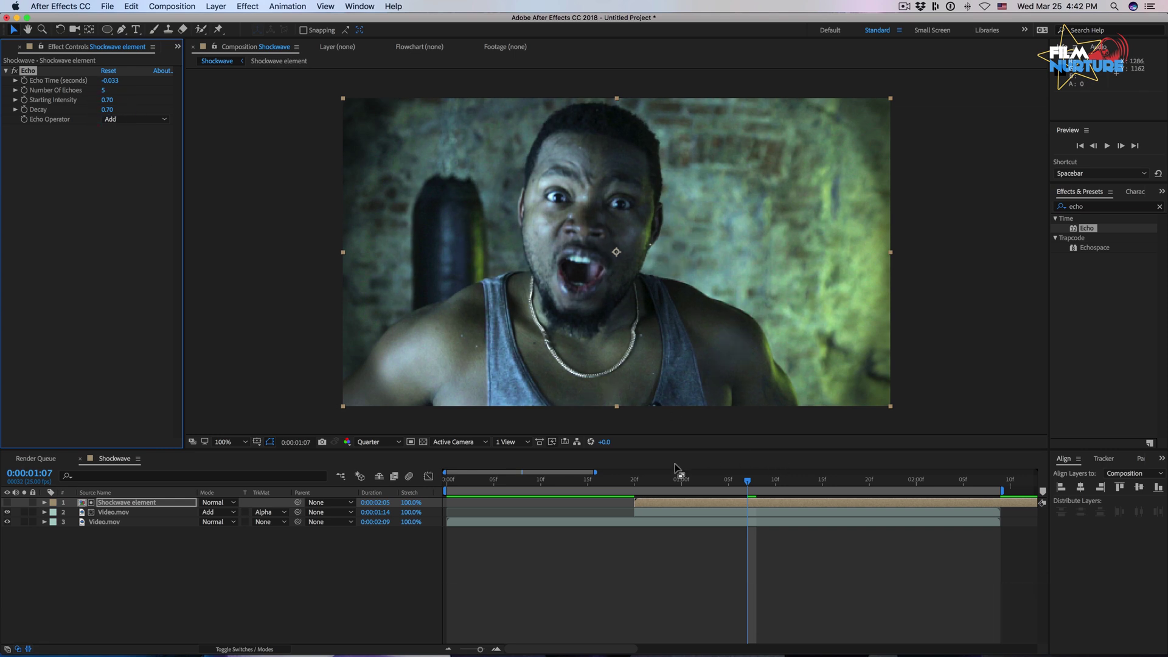
- Preview the echoed shockwave starting from 0:00:00:20
click(637, 483)
key(space)
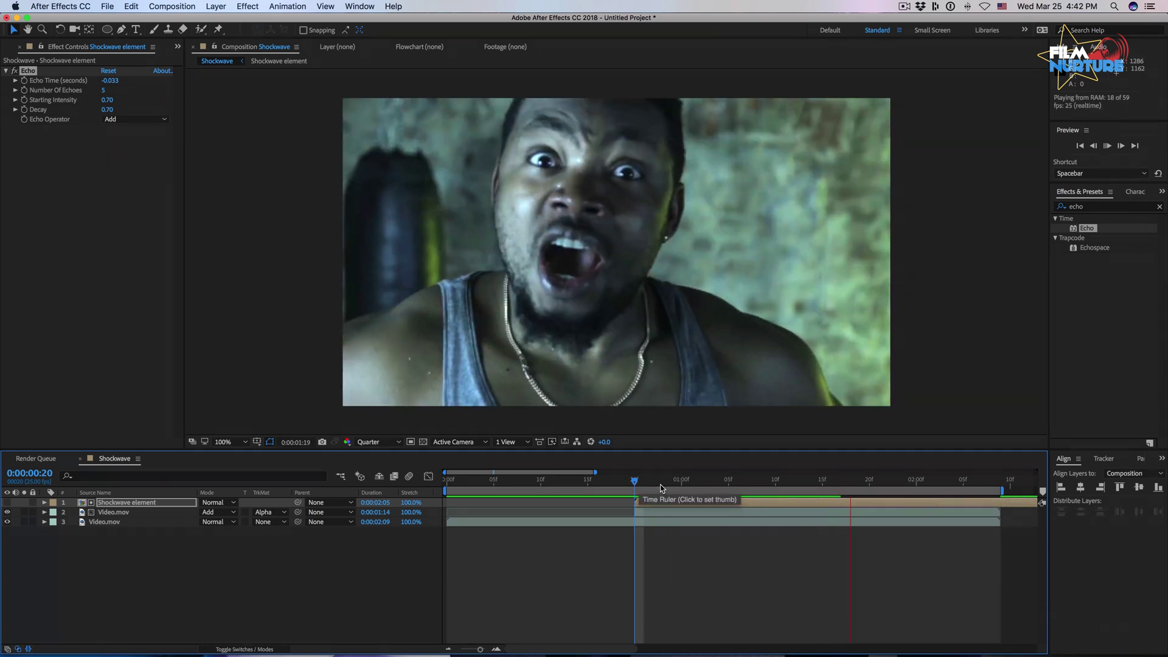
click(636, 483)
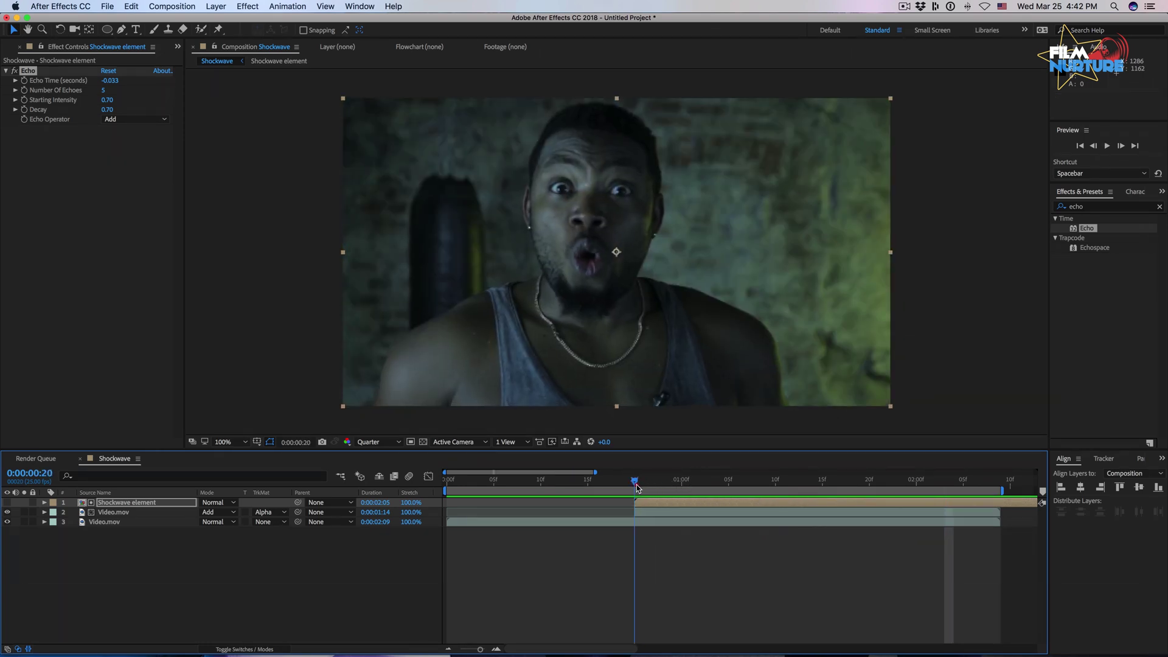
key(super+h)
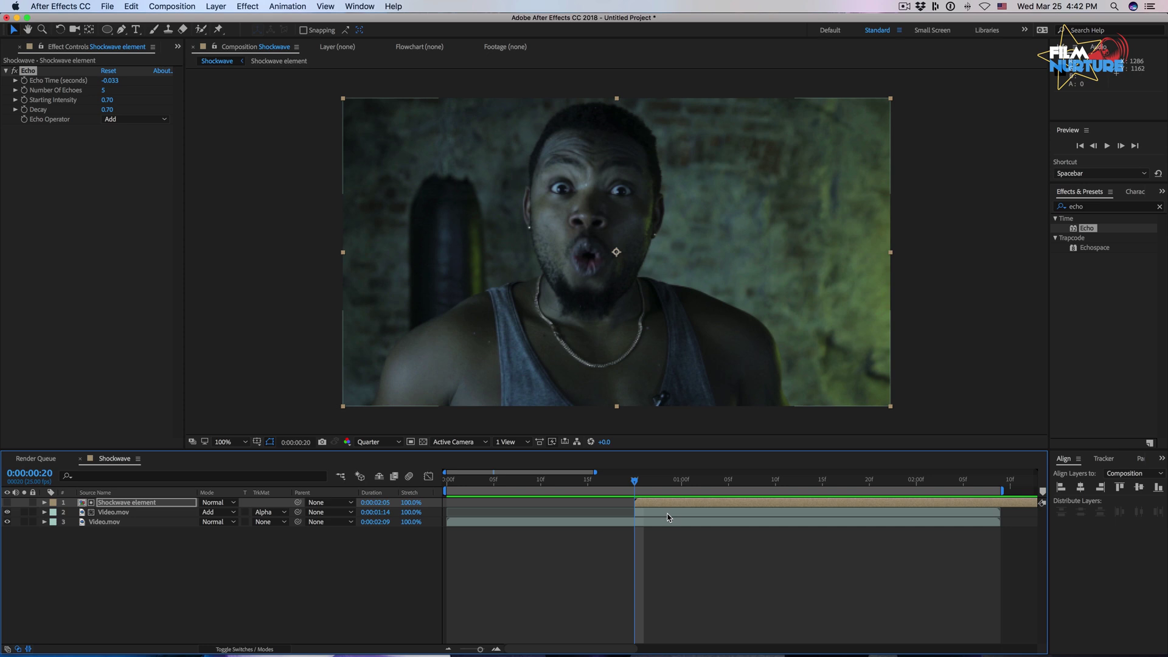
click(1095, 206)
- Apply Gaussian Blur to the upper Video.mov layer with Blurriness 155
text(gaus)
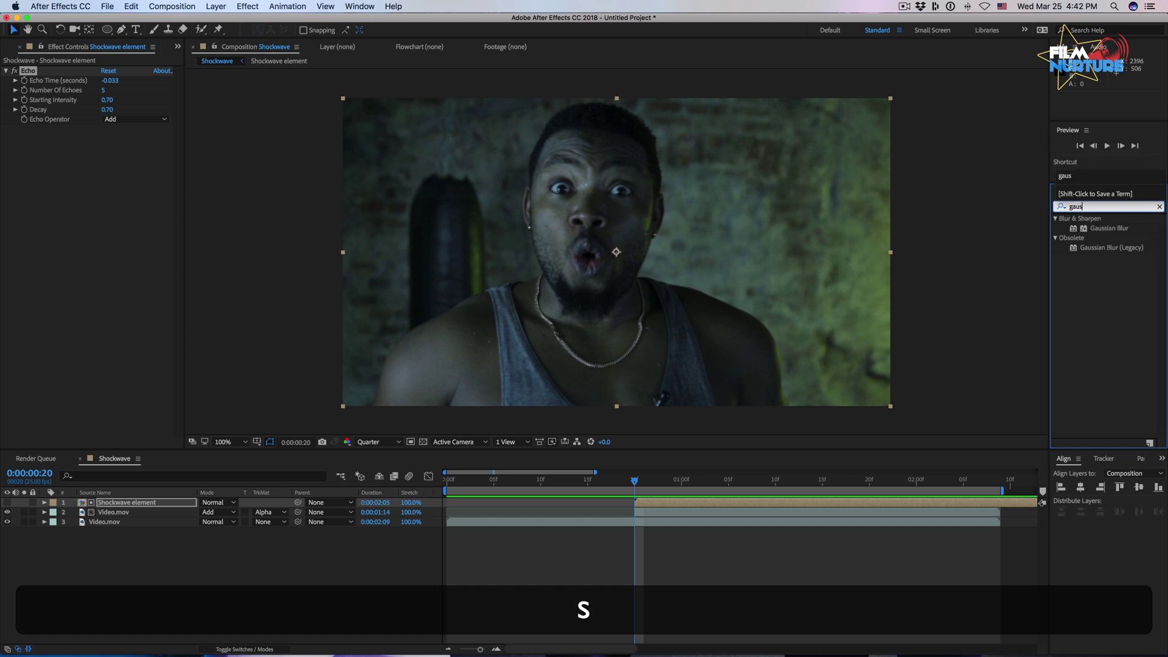
drag(1104, 228, 667, 514)
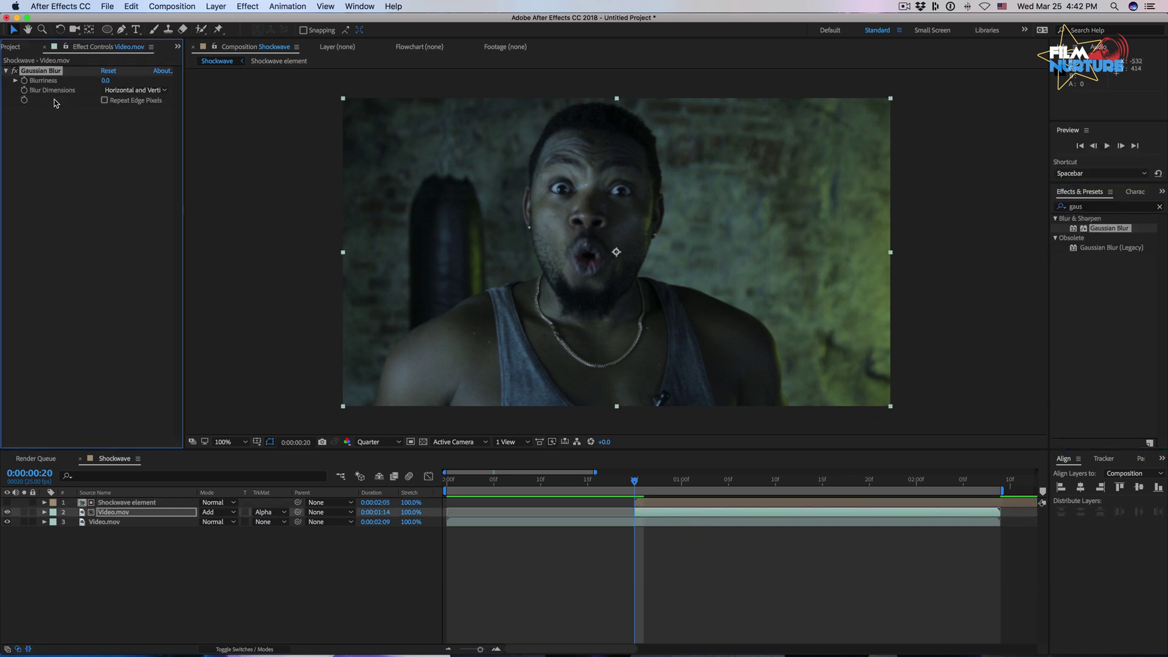
click(105, 80)
text(15)
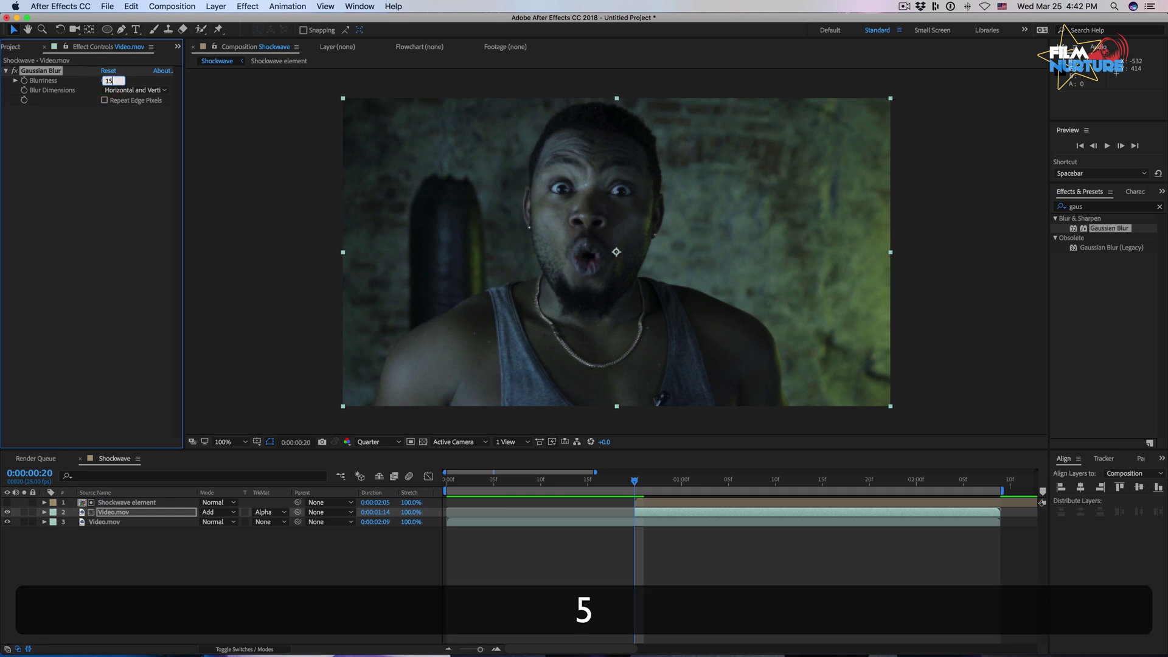
text(5)
key(Return)
- Keyframe Blurriness at 155 on 0:00:01:05 and 55 on 0:00:01:23
drag(634, 480, 729, 484)
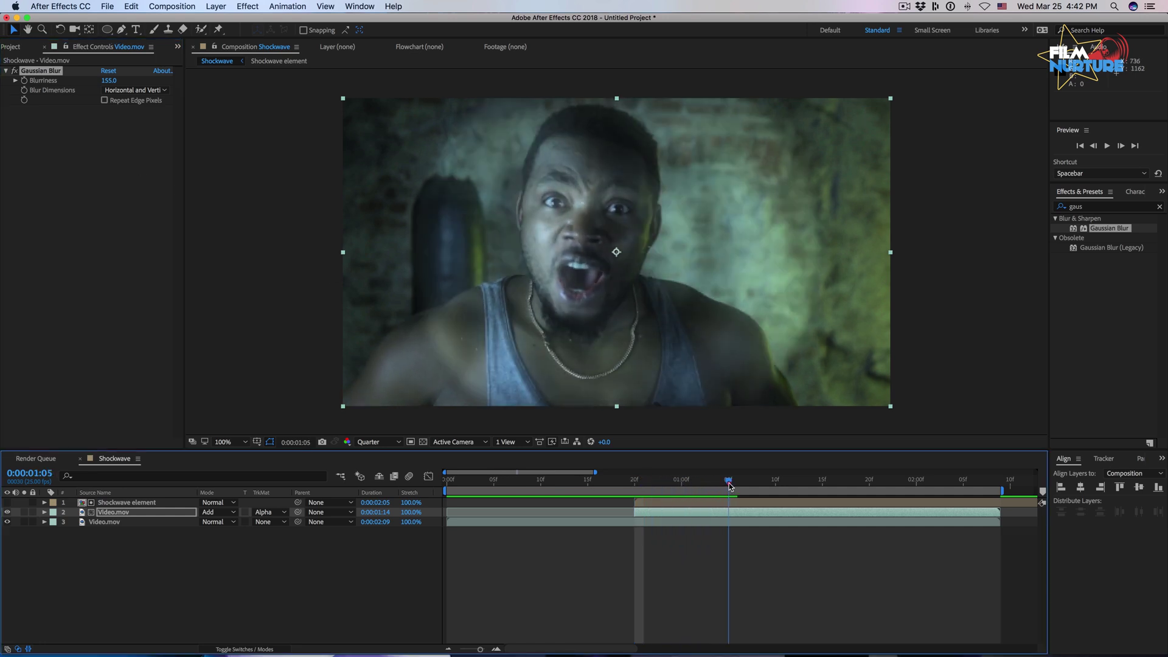
click(729, 483)
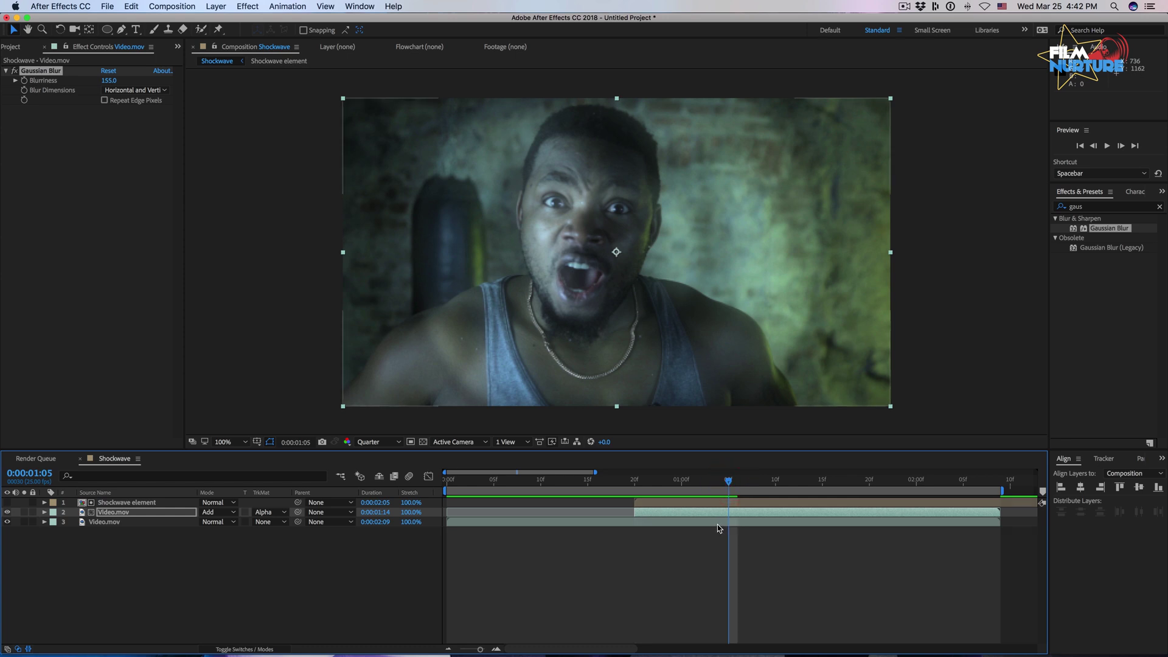
click(25, 81)
drag(732, 483, 899, 487)
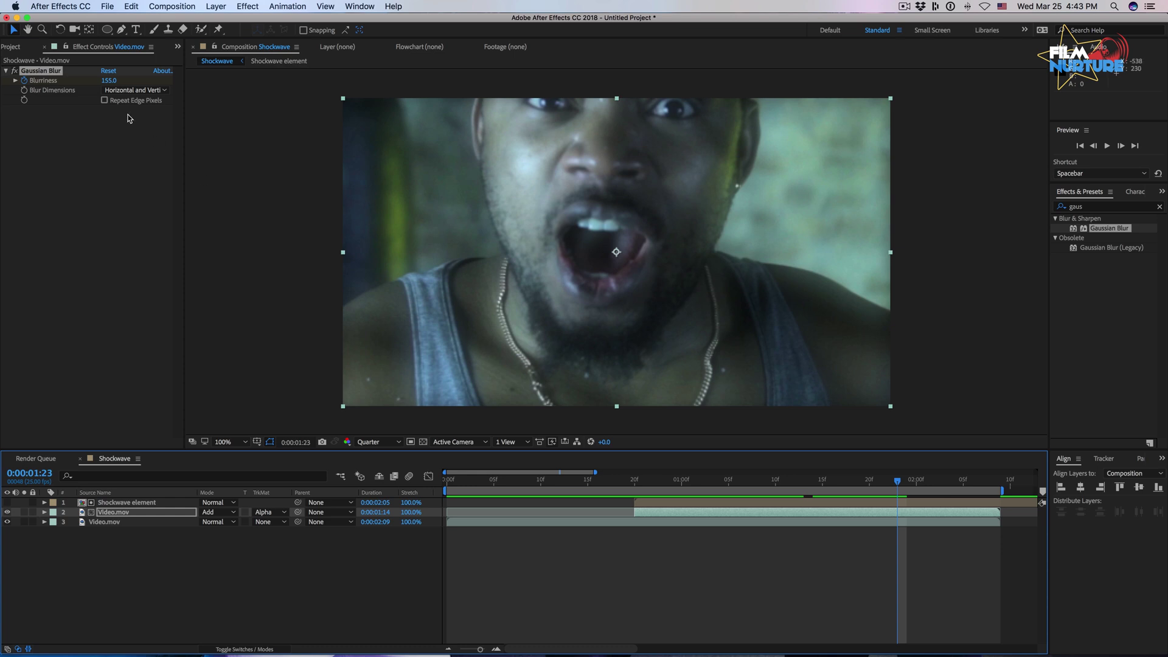
click(109, 81)
text(55)
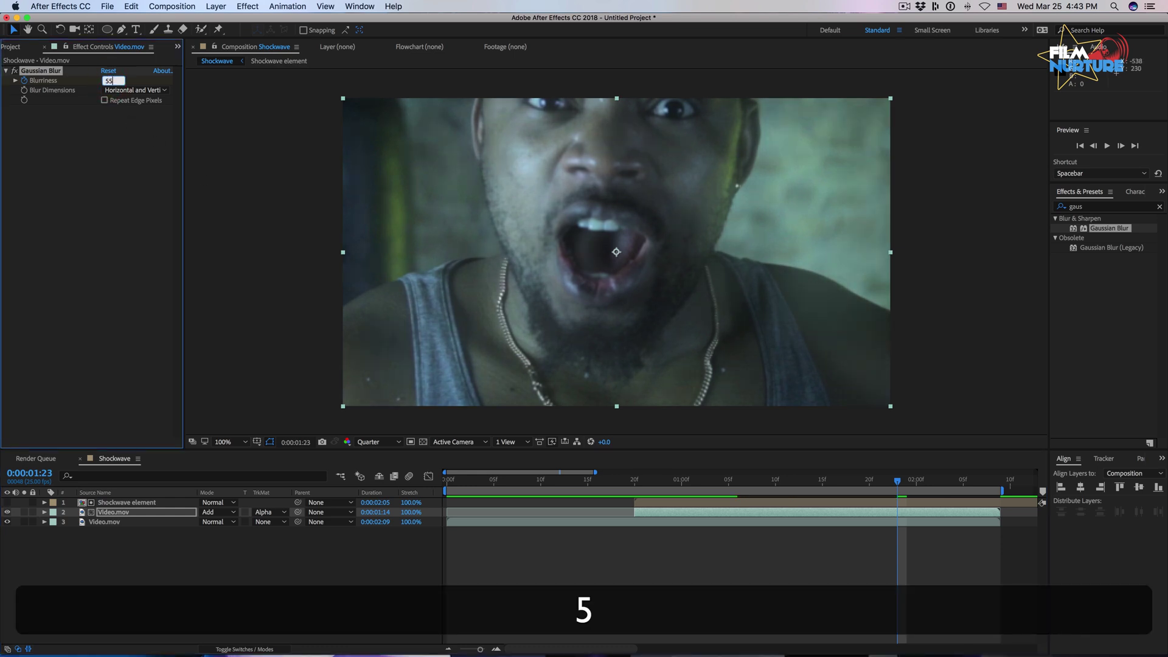
key(Return)
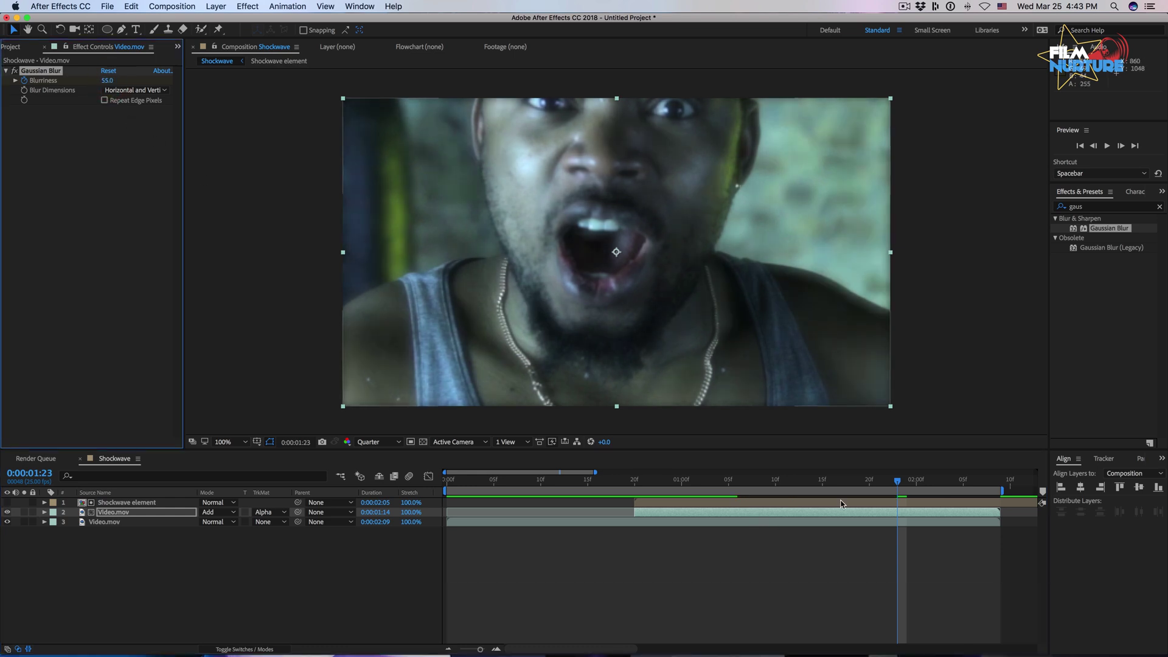
- Preview the animated blur from 0:00:00:20
click(637, 483)
key(space)
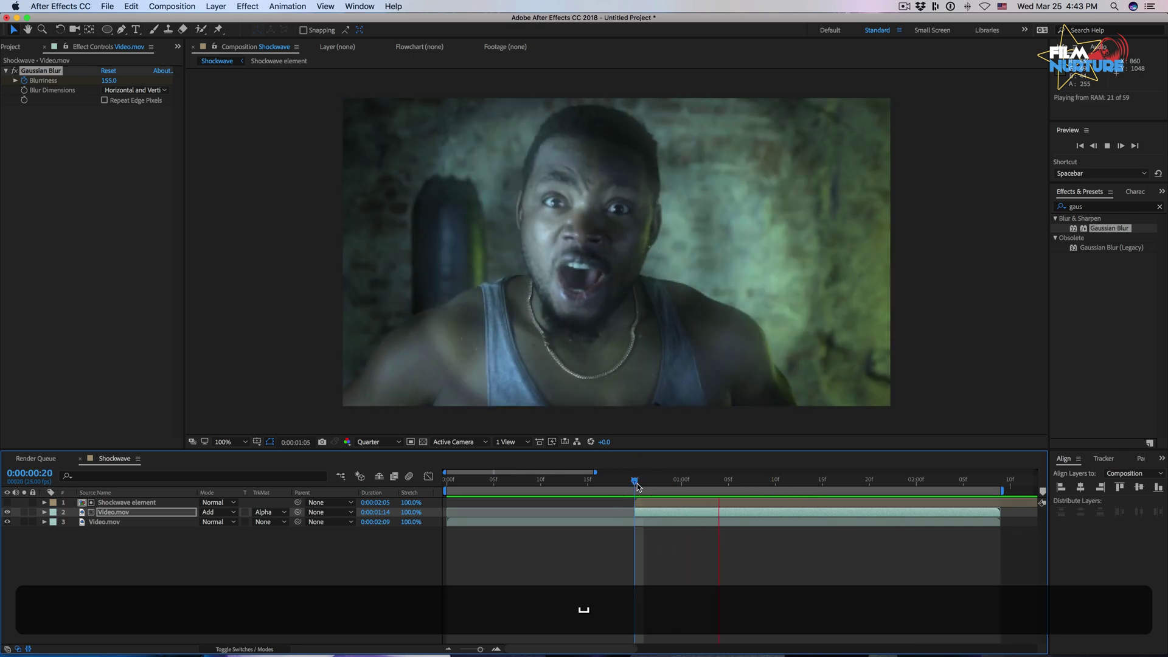
key(space)
click(630, 485)
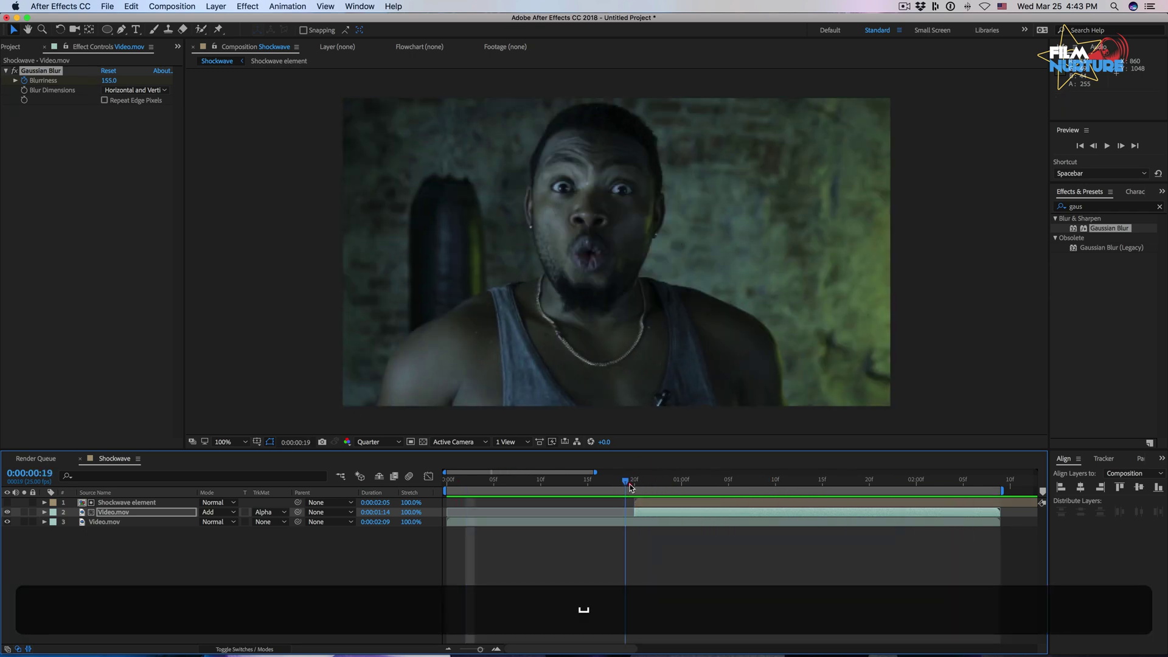
- Duplicate Shockwave element at 0:00:00:20 and delete the Echo effect from the copy
click(639, 503)
key(i)
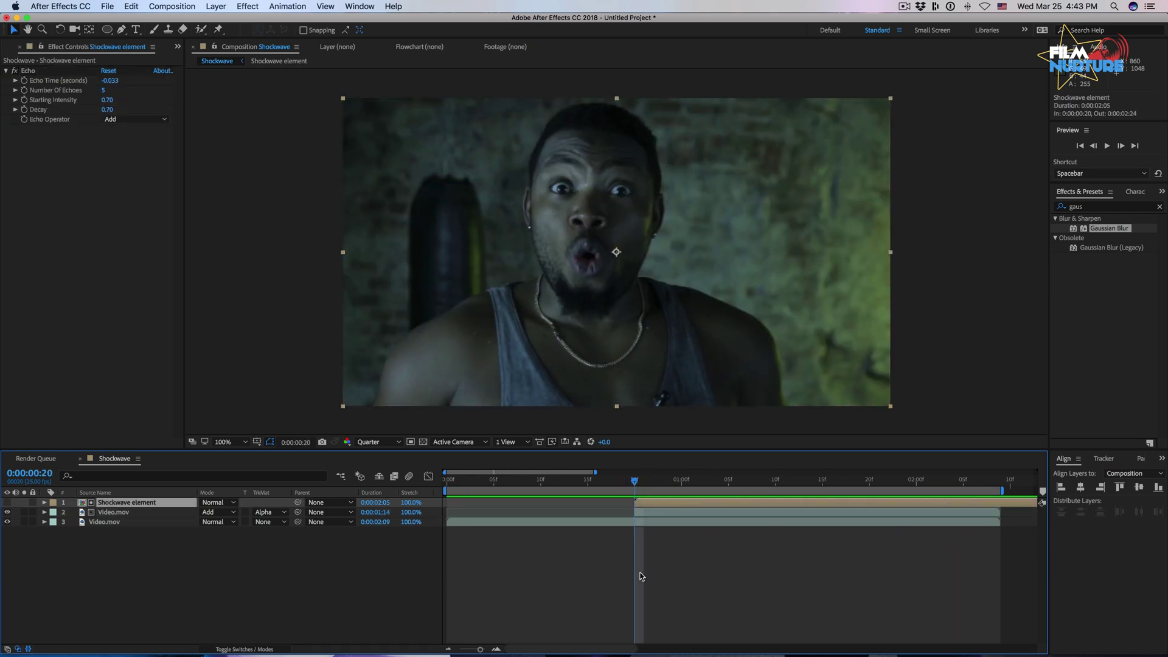
key(super+d)
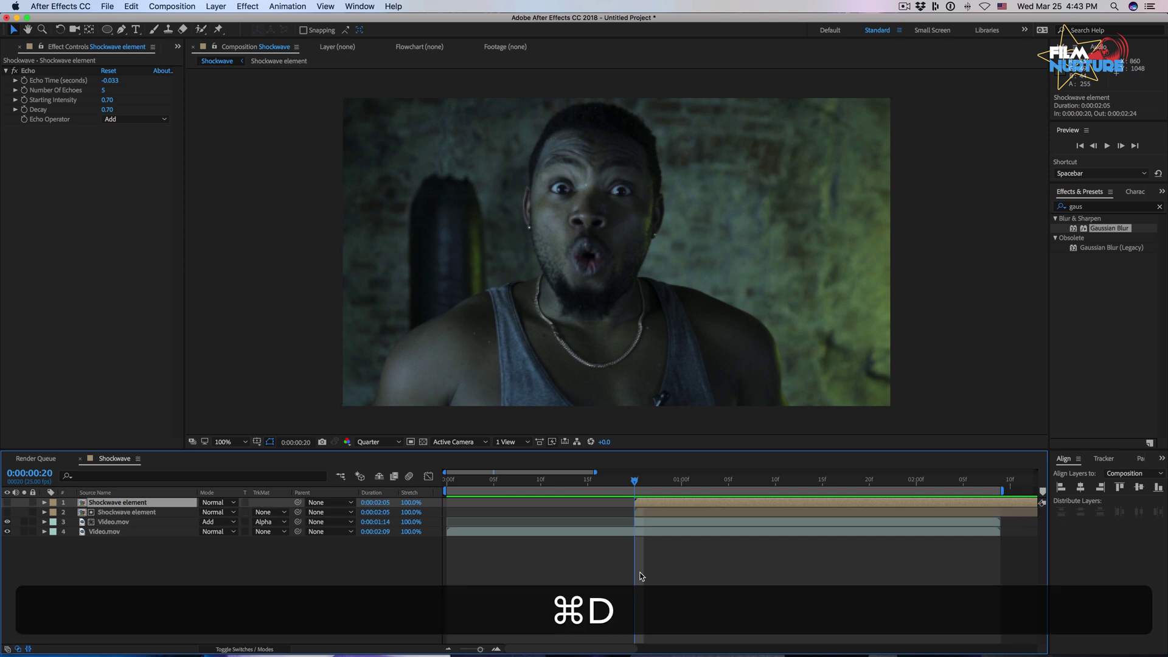
click(28, 71)
key(BackSpace)
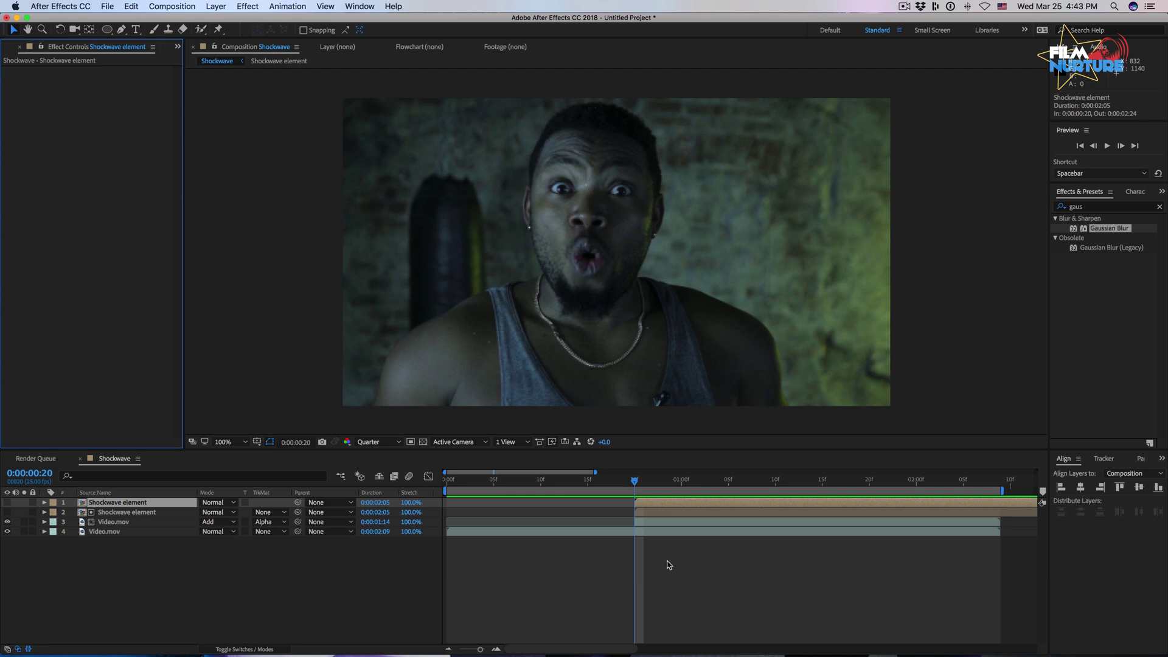
- Apply Displacement Map to the bottom Video.mov, using Shockwave element with Alpha for both channels
click(1072, 206)
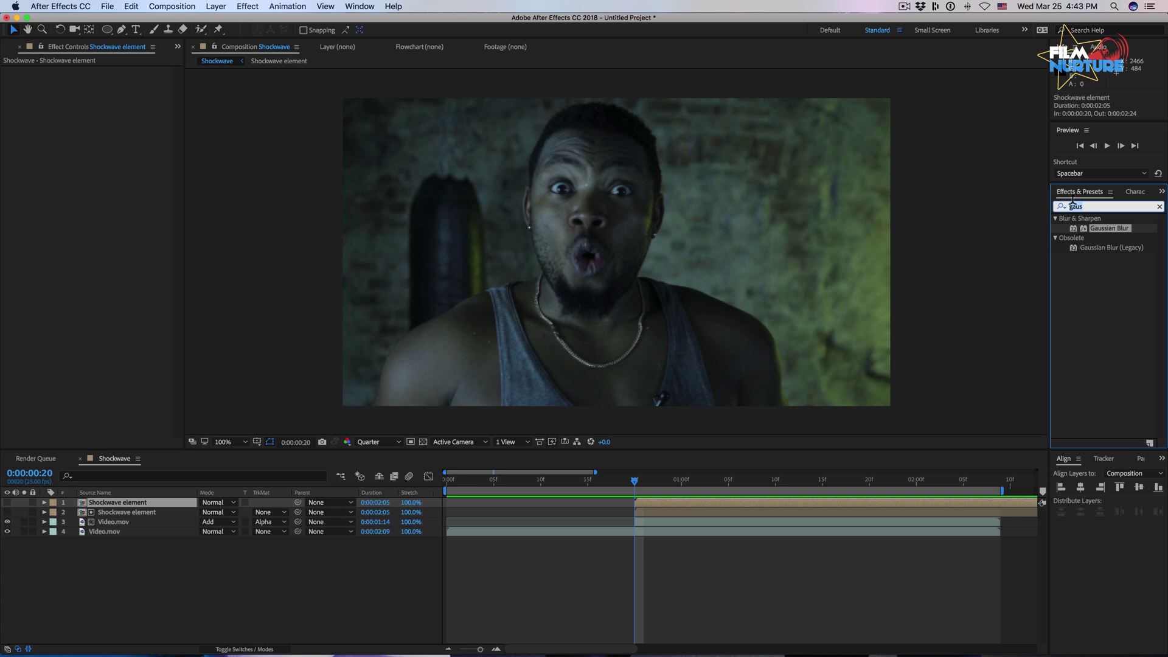
text(displ)
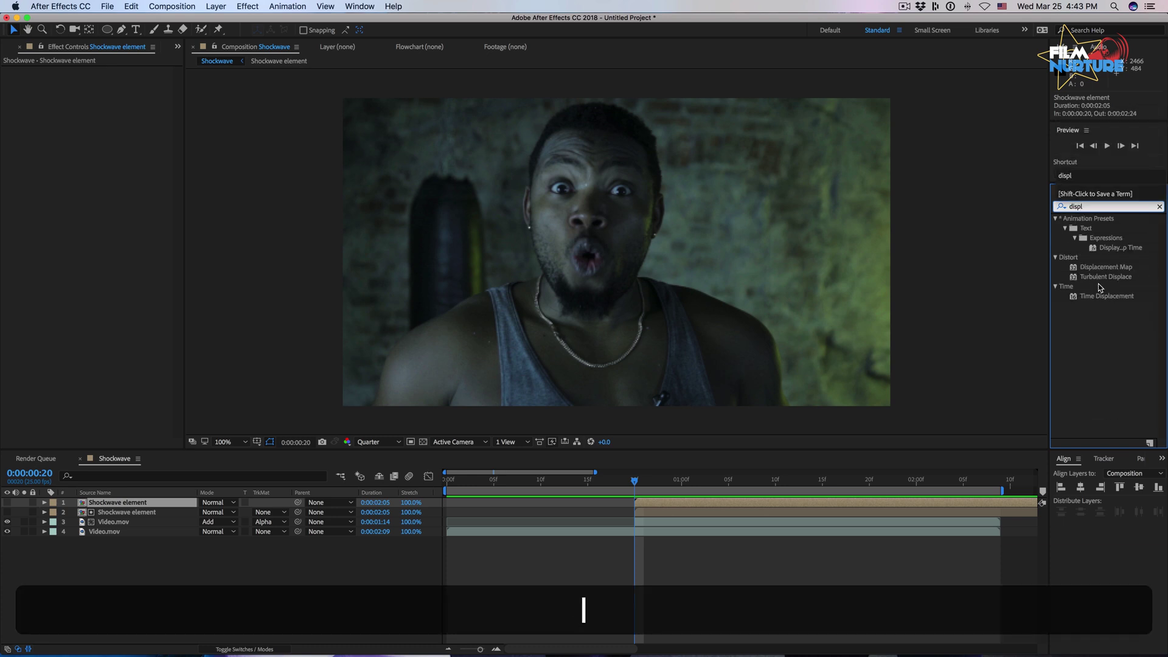
drag(1105, 267, 716, 535)
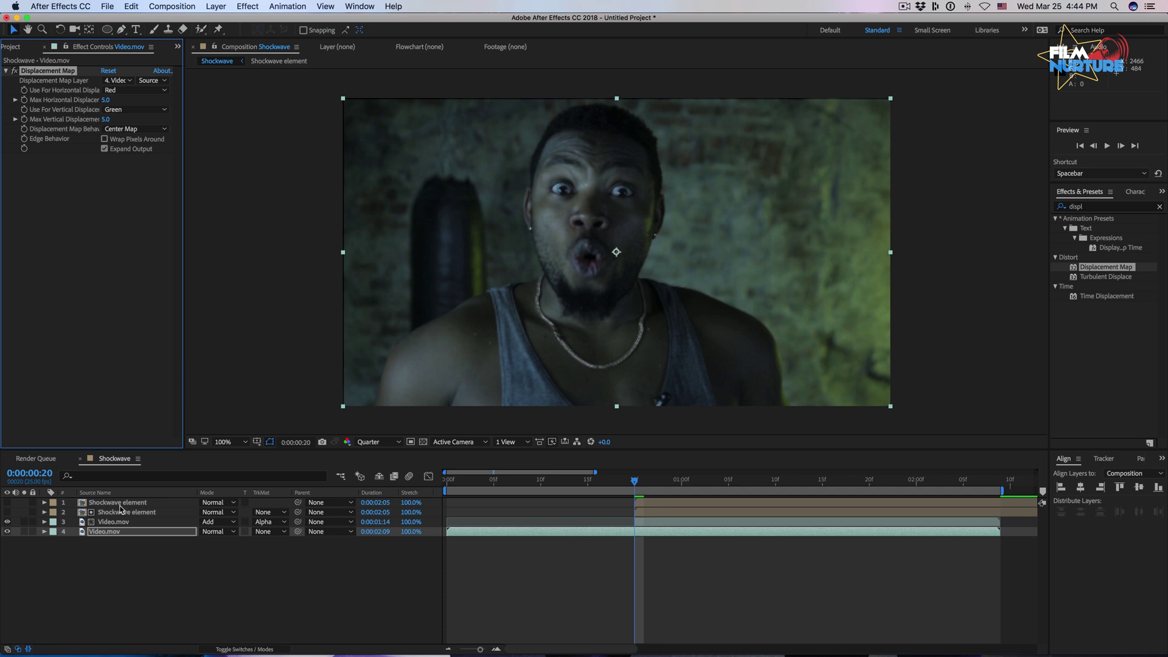
click(123, 81)
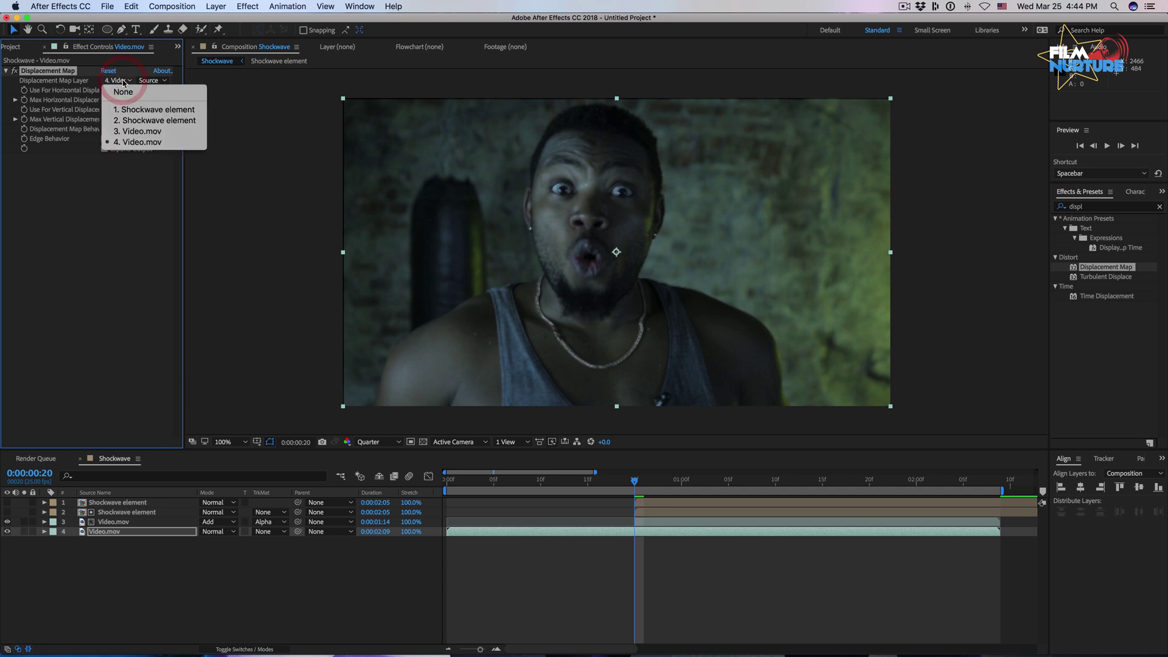
click(153, 110)
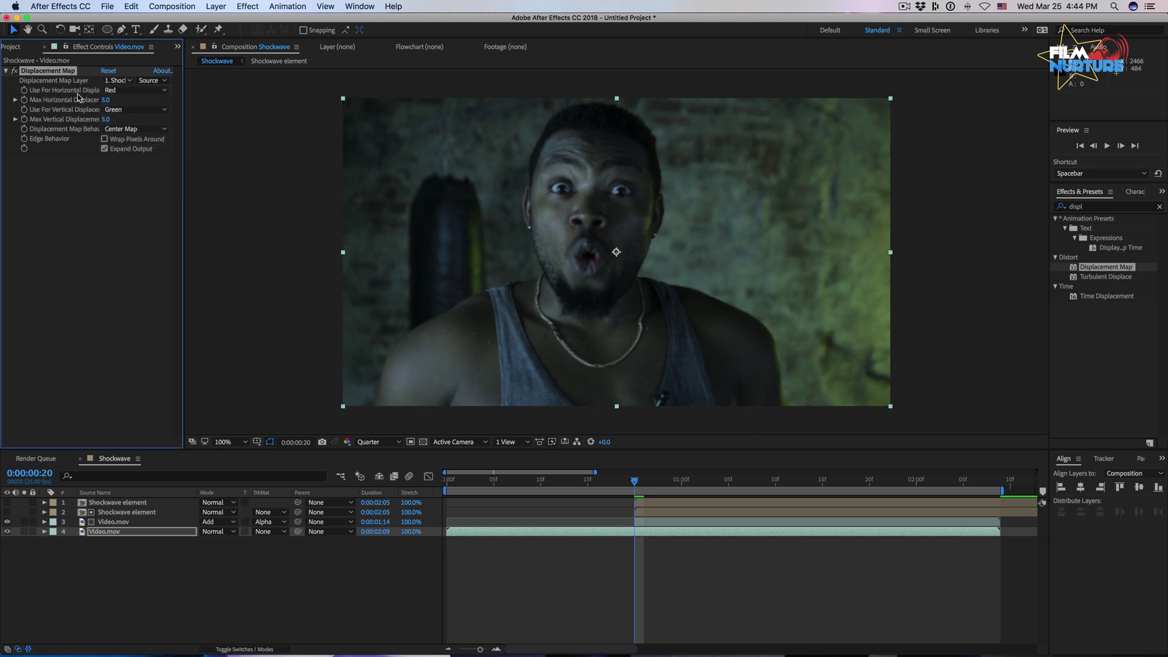
click(124, 91)
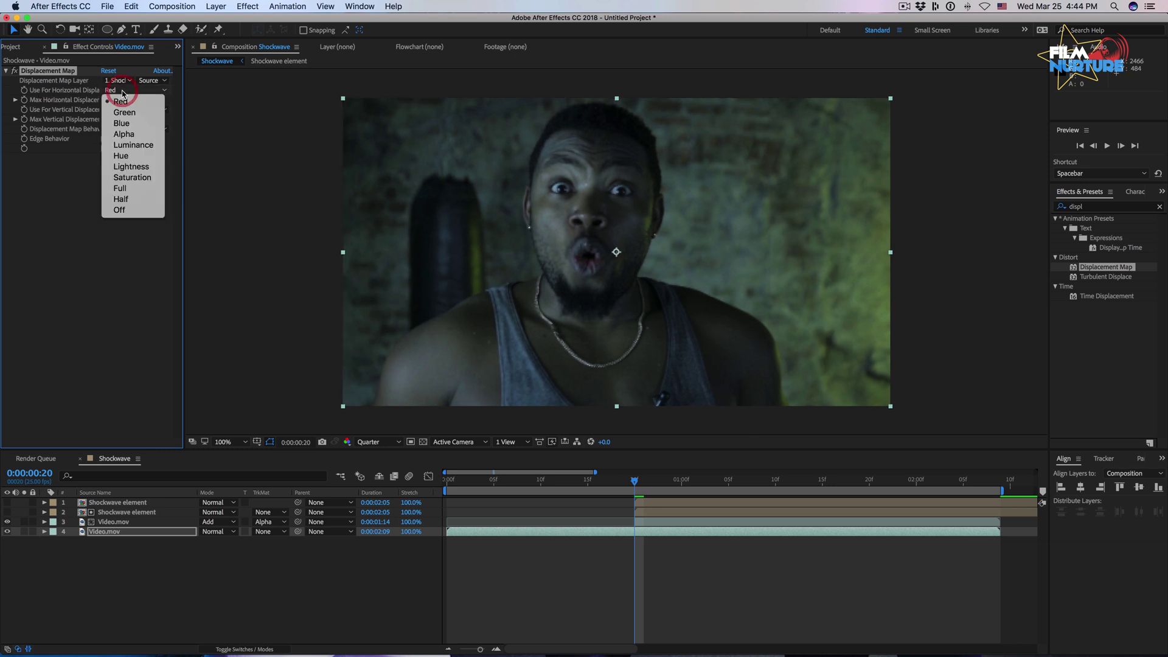
click(128, 137)
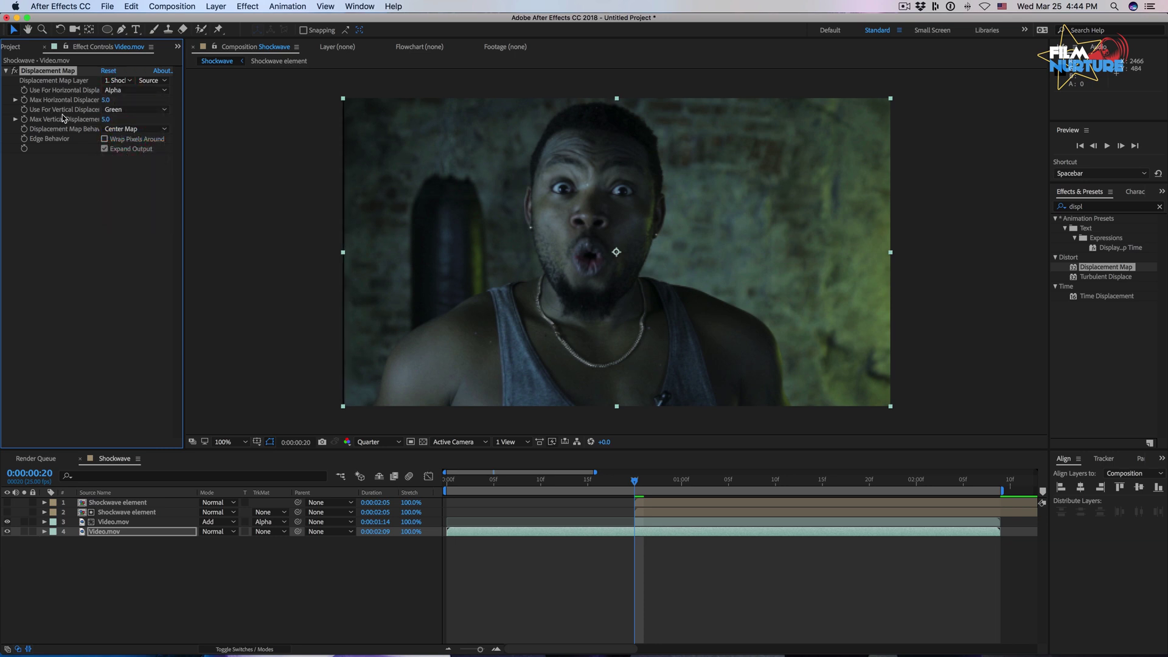
click(127, 111)
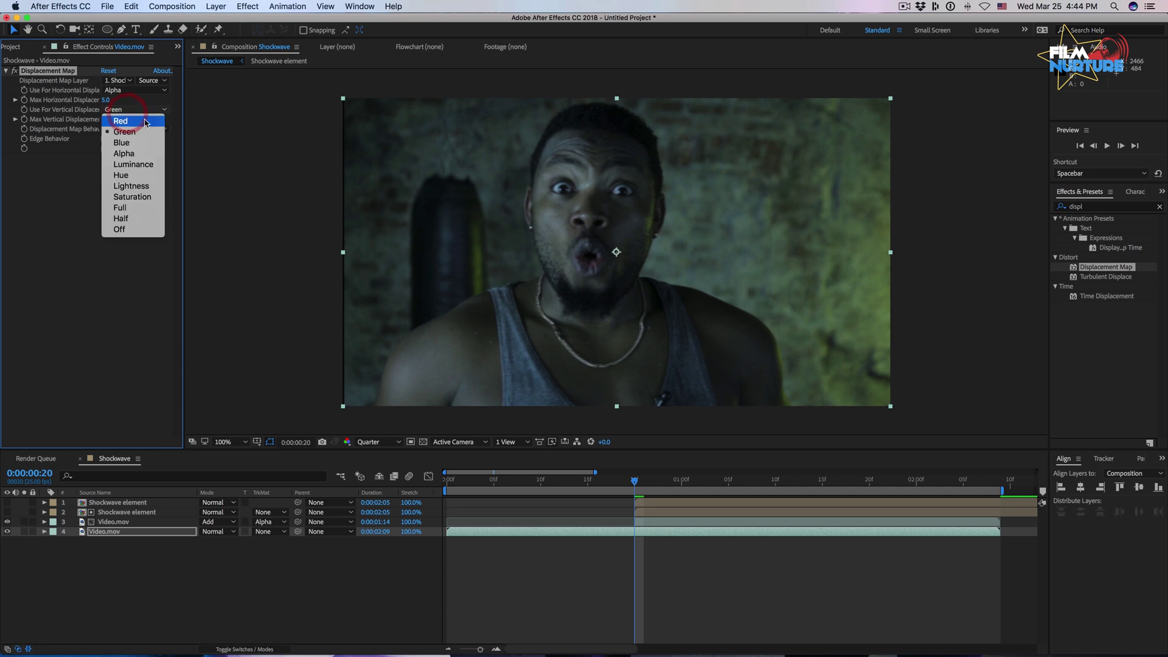
click(133, 155)
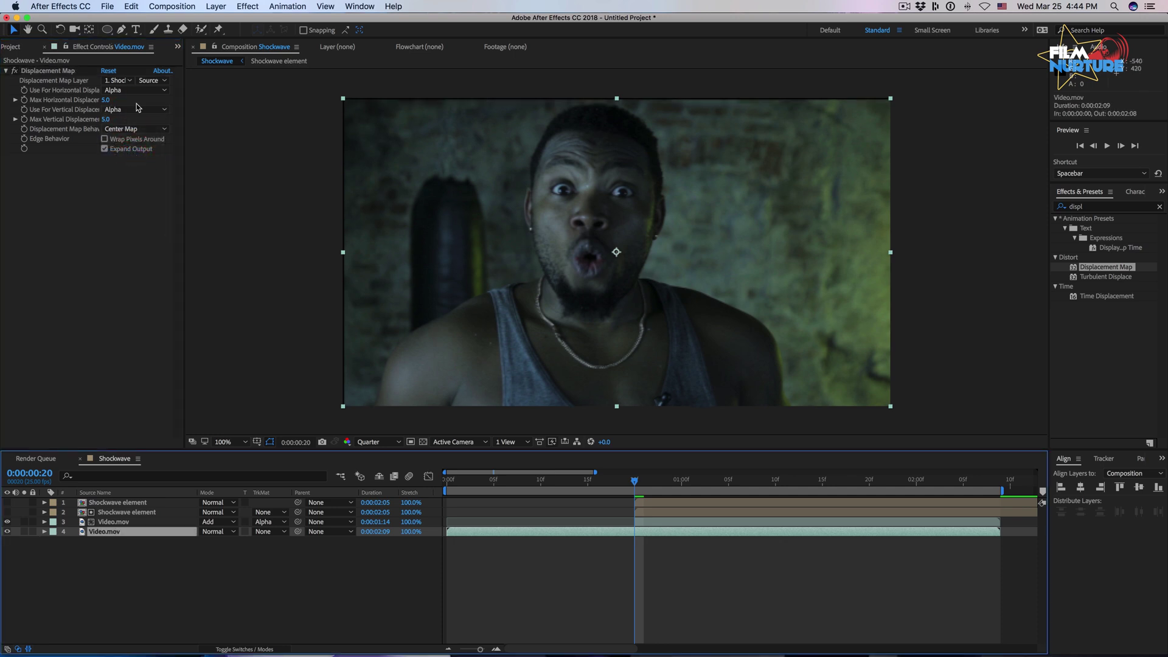
- Set maximum horizontal and vertical displacement to 10 and preview the distortion
click(105, 99)
text(10)
click(117, 194)
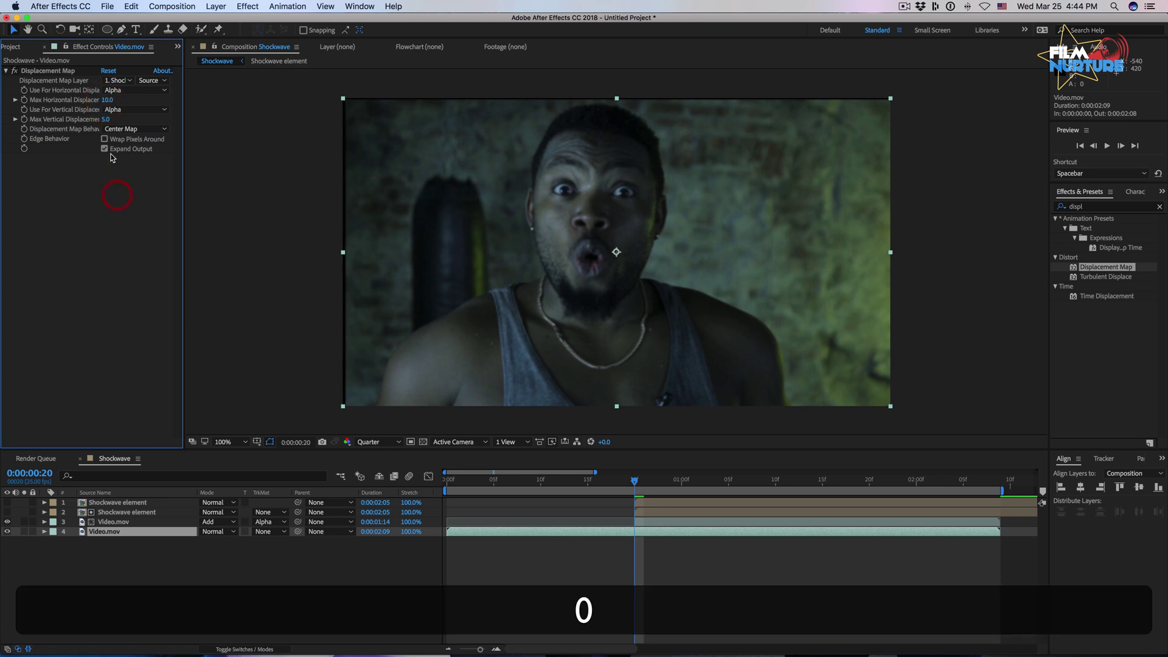
click(106, 120)
text(10)
click(131, 221)
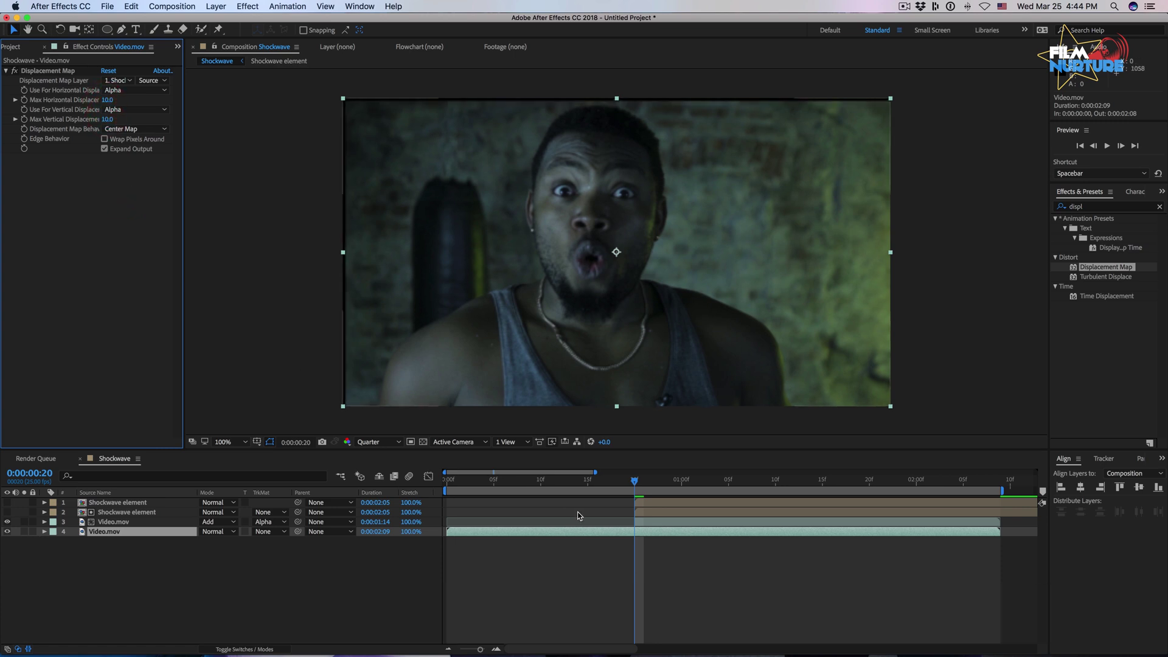
click(514, 535)
key(space)
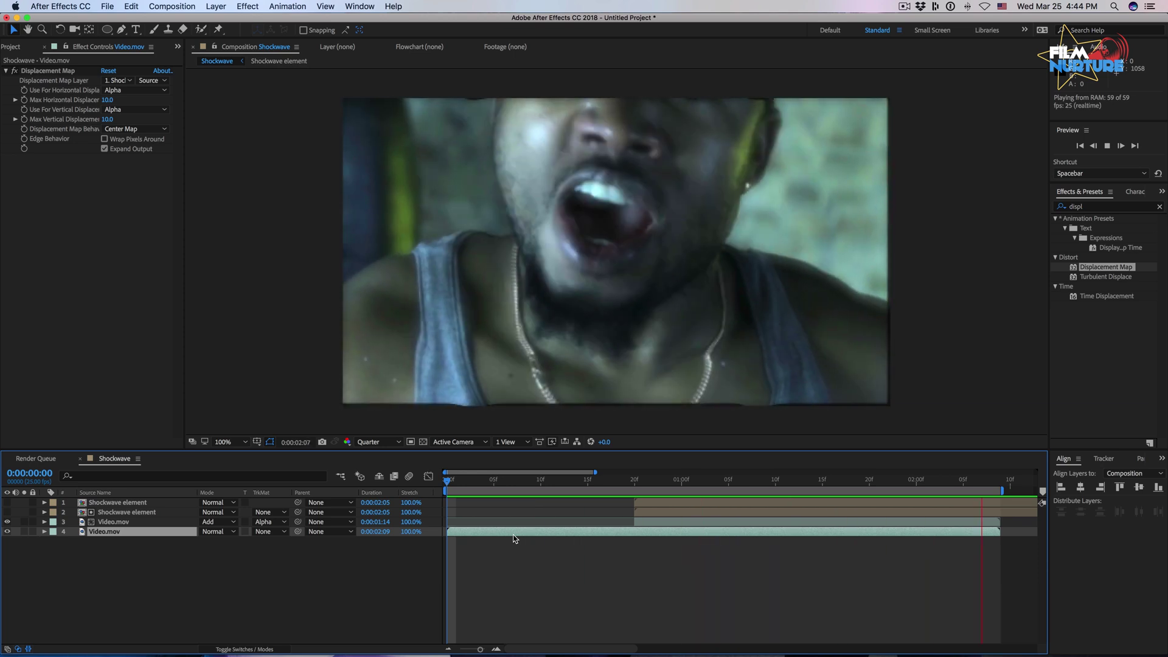
key(space)
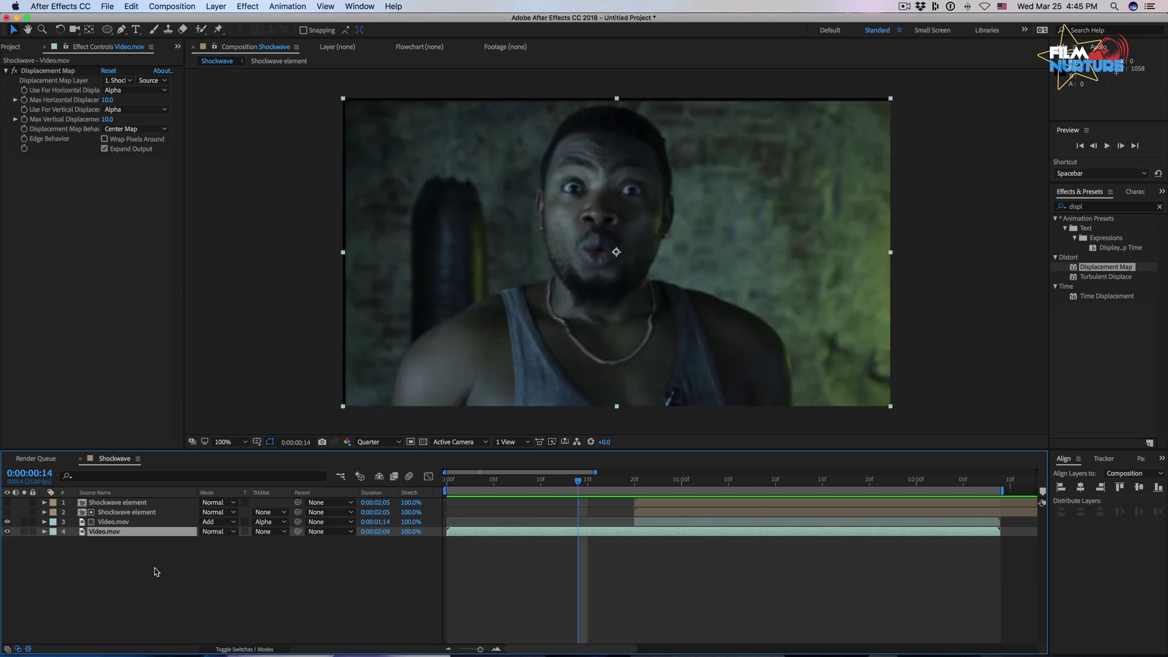
- Raise the Scale of both Video.mov layers to 102%, then return to frame 20
super+click(122, 522)
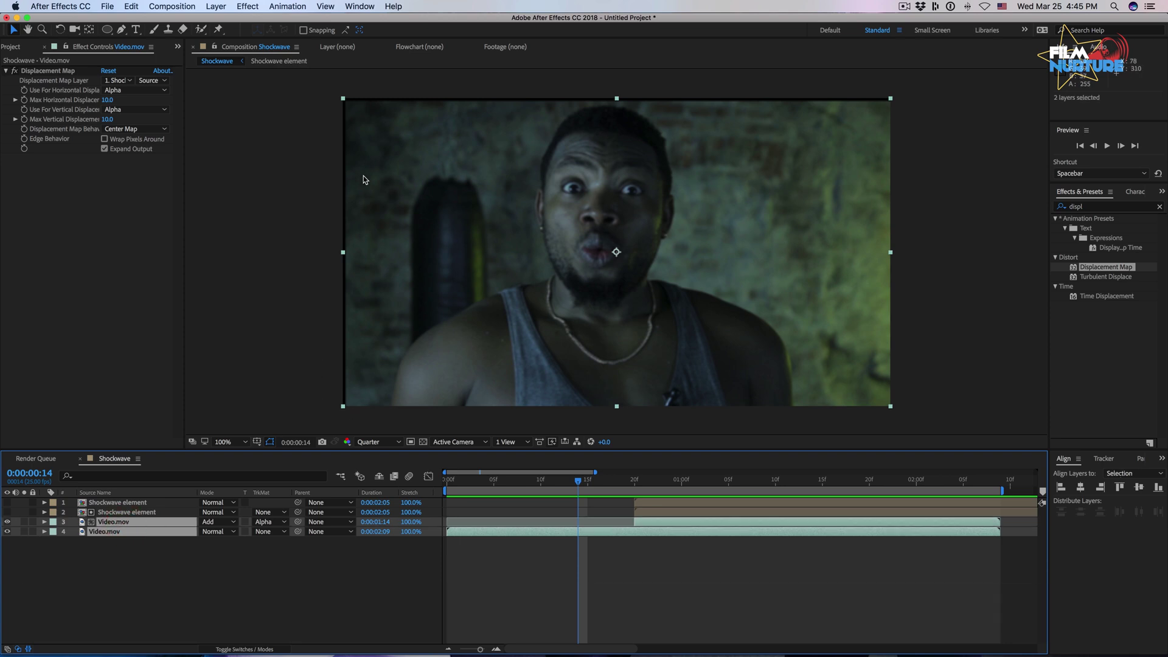
key(s)
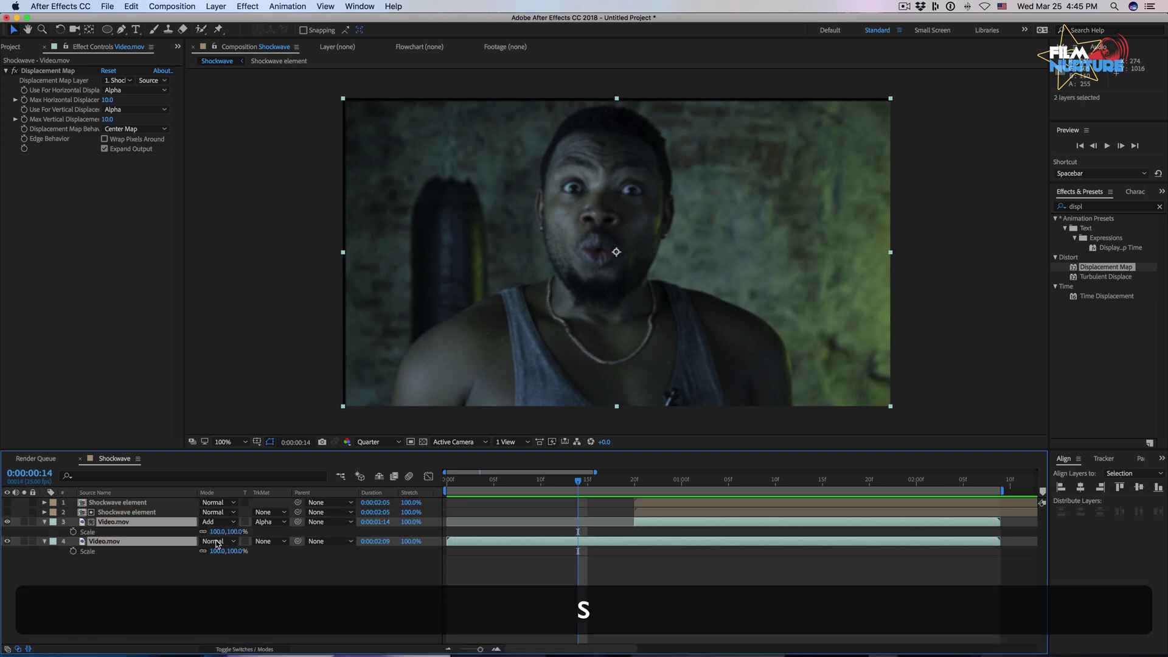
click(217, 532)
key(Up)
key(Up)
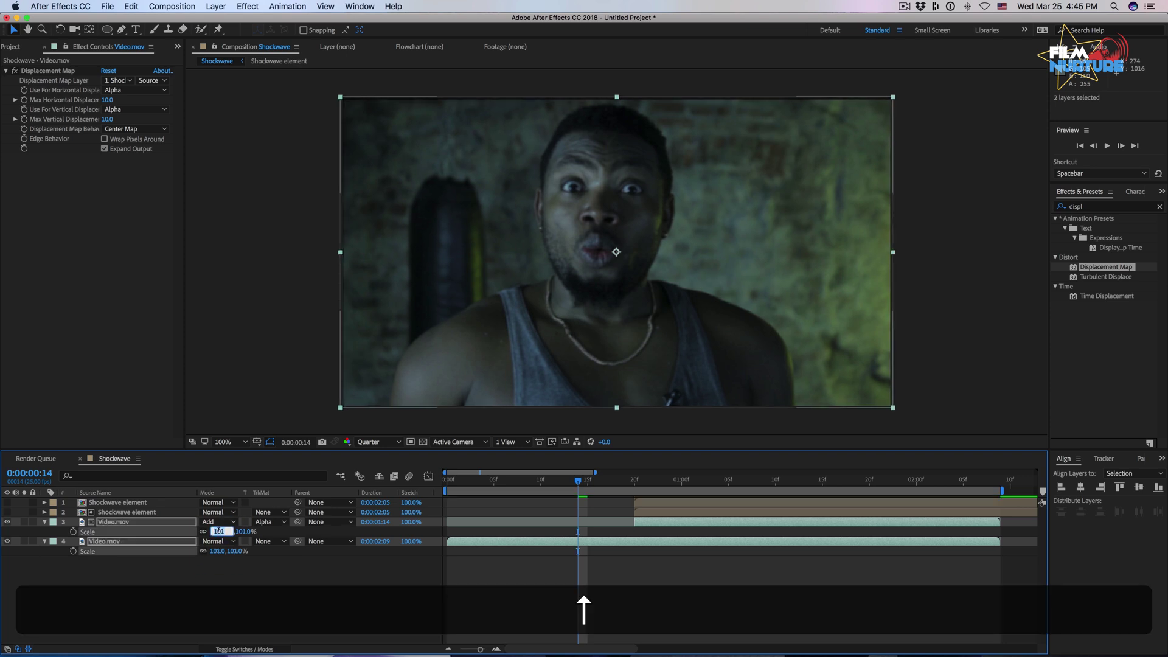
click(647, 608)
key(Home)
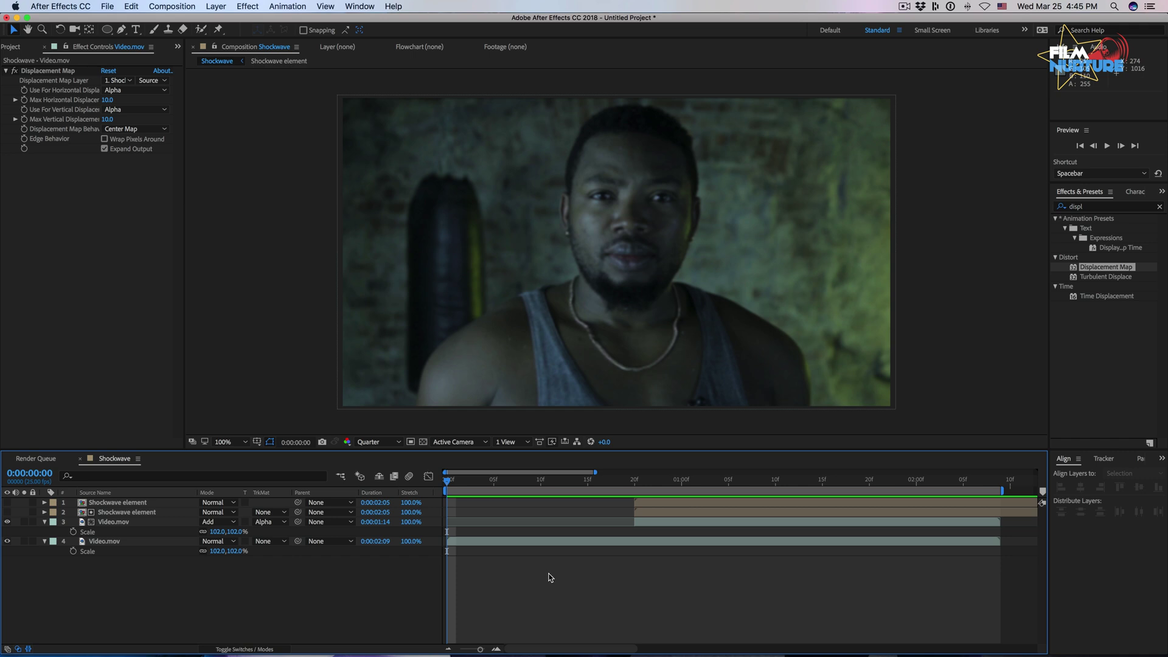
click(633, 480)
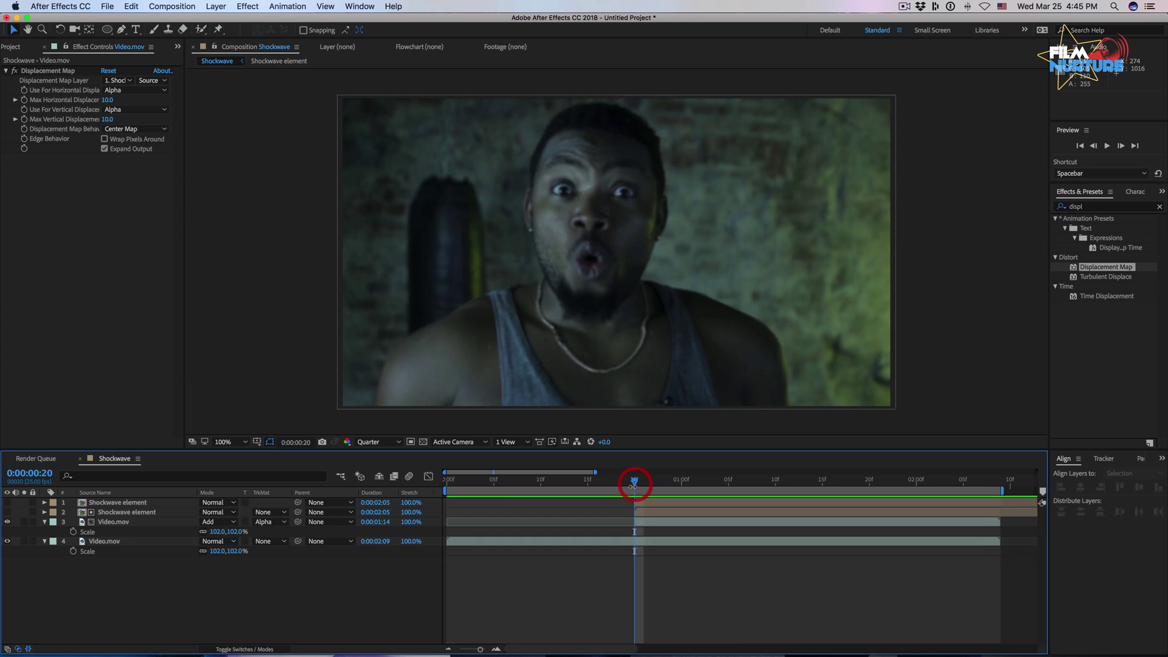
- Search 'sha' in the Motion Bro extension and apply the Shake 3x hit preset
click(599, 483)
click(359, 7)
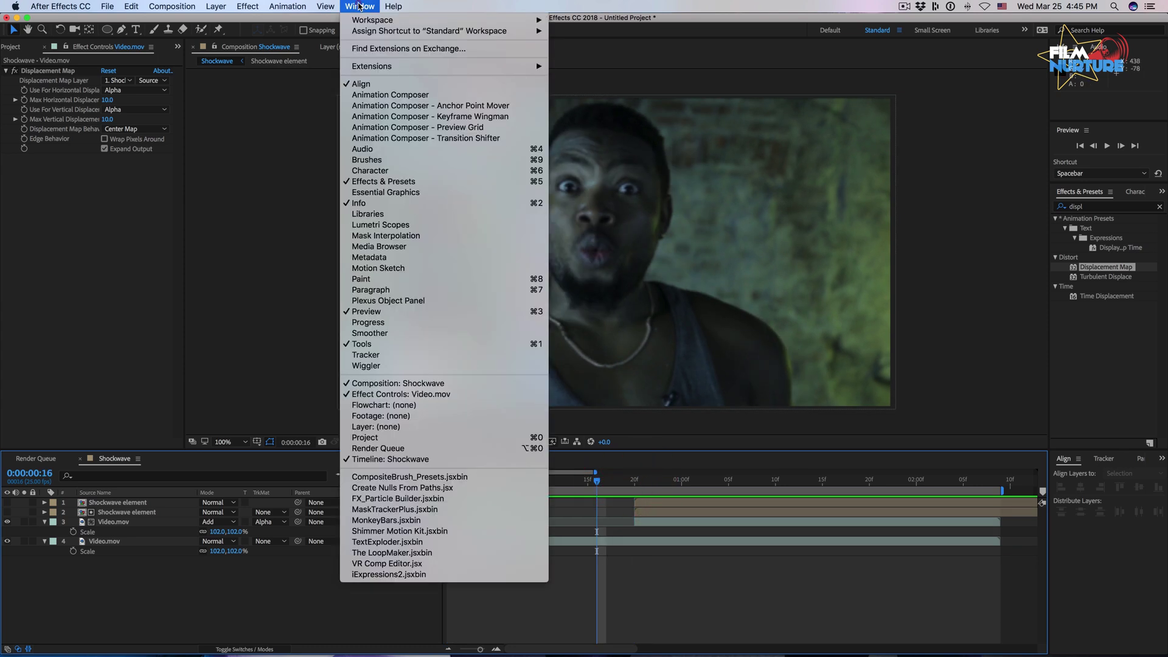
mouse_move(523, 66)
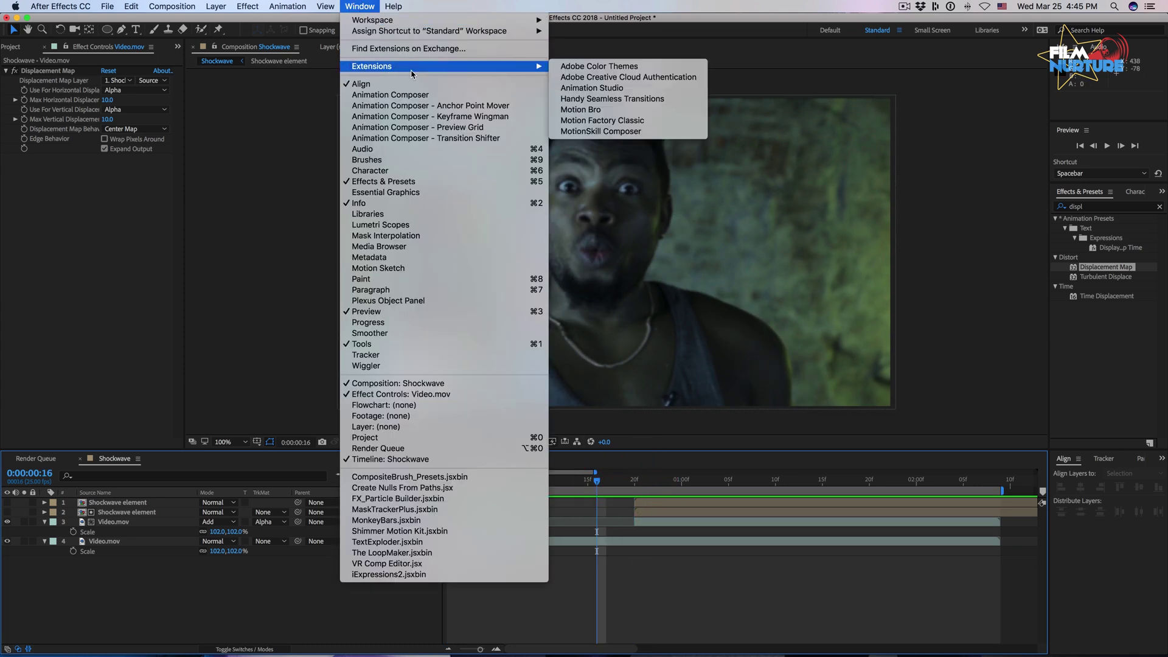
click(605, 109)
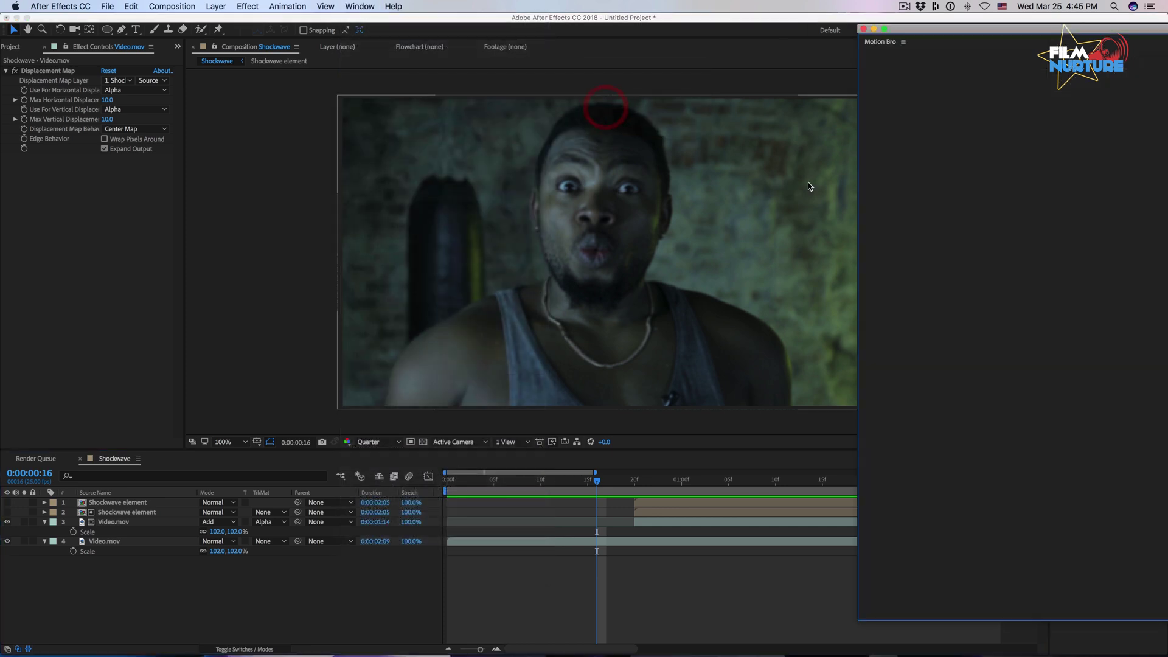
click(945, 221)
text(sha)
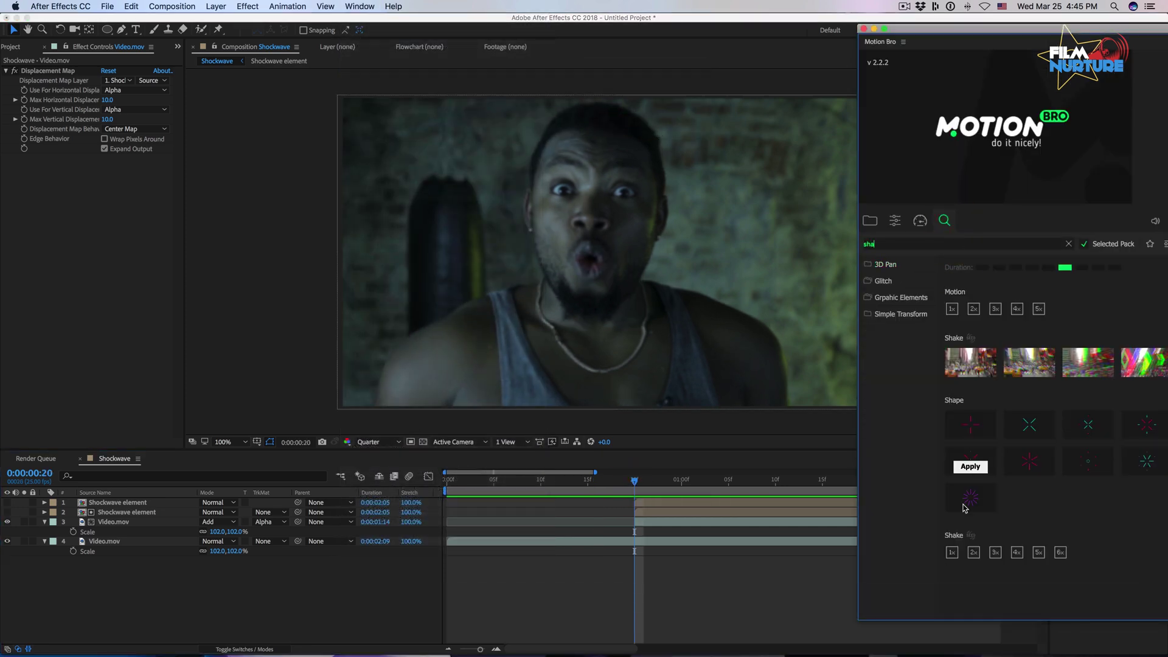
mouse_move(973, 555)
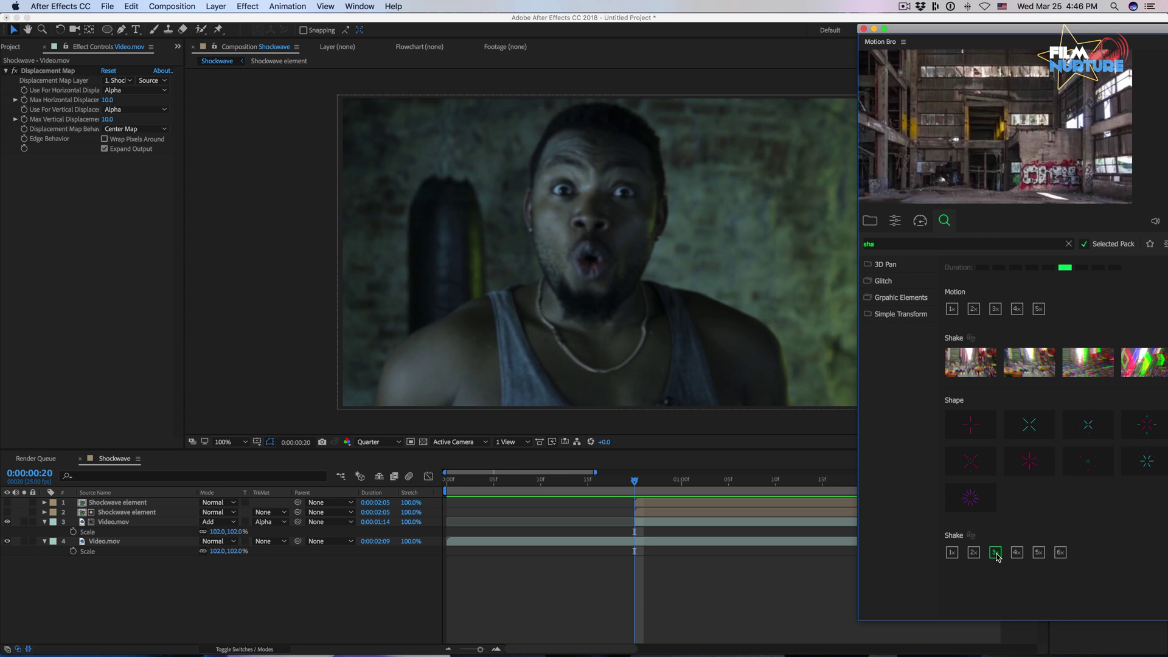
click(995, 552)
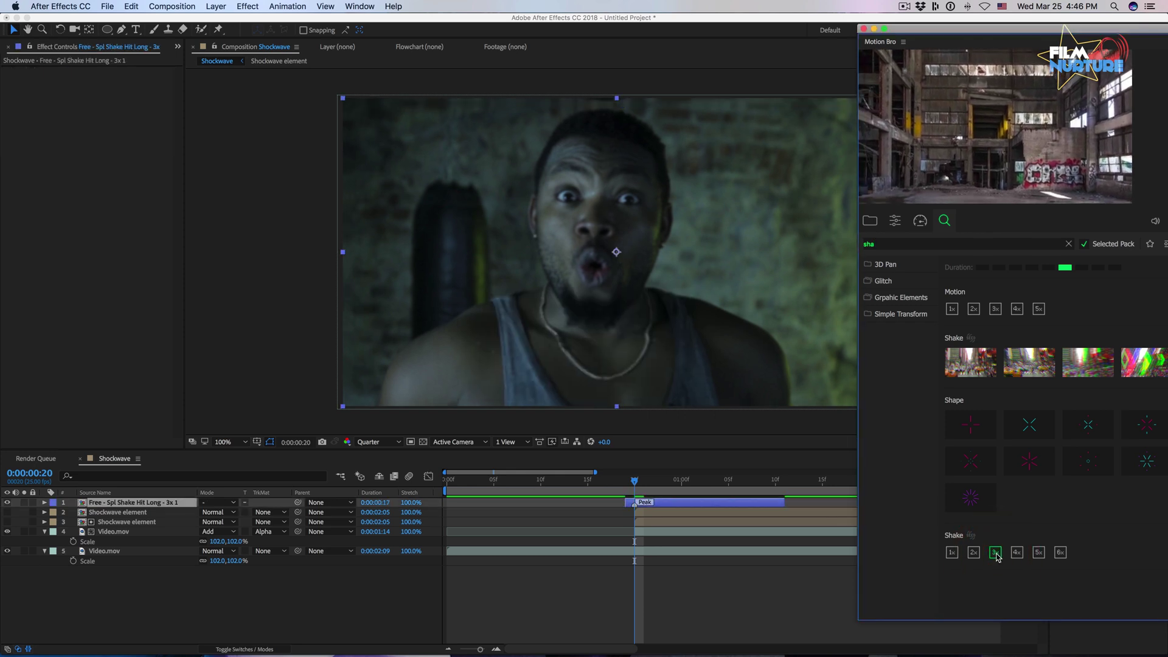
click(863, 29)
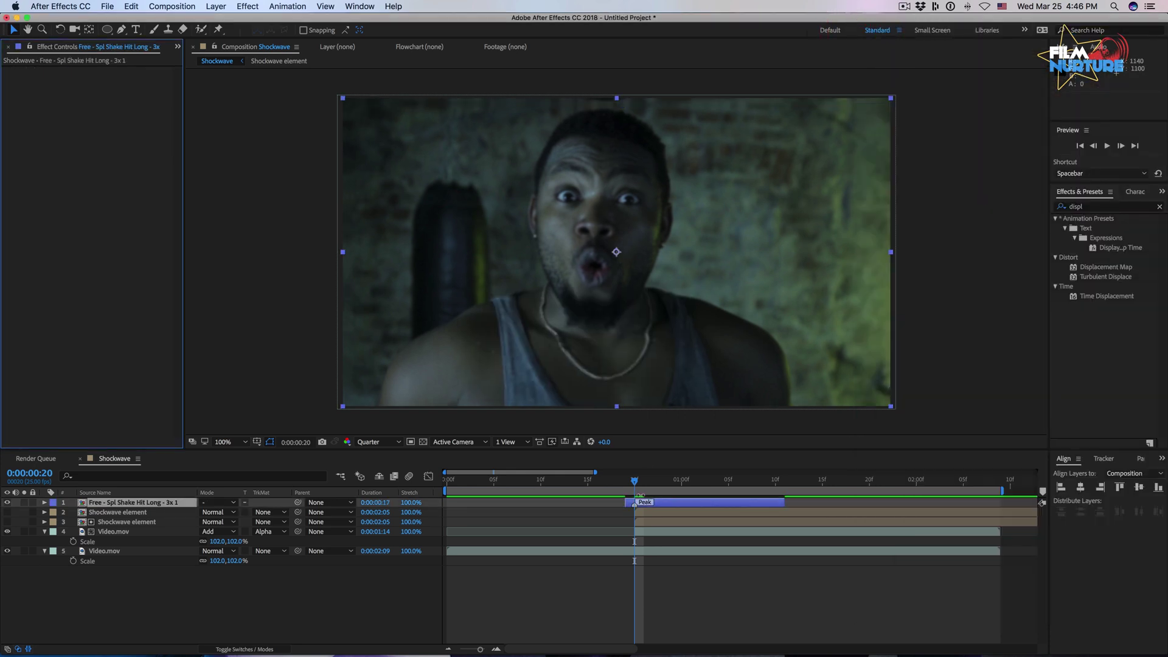
- Preview the shake hit and shift its layer two frames later
drag(635, 481, 506, 483)
key(space)
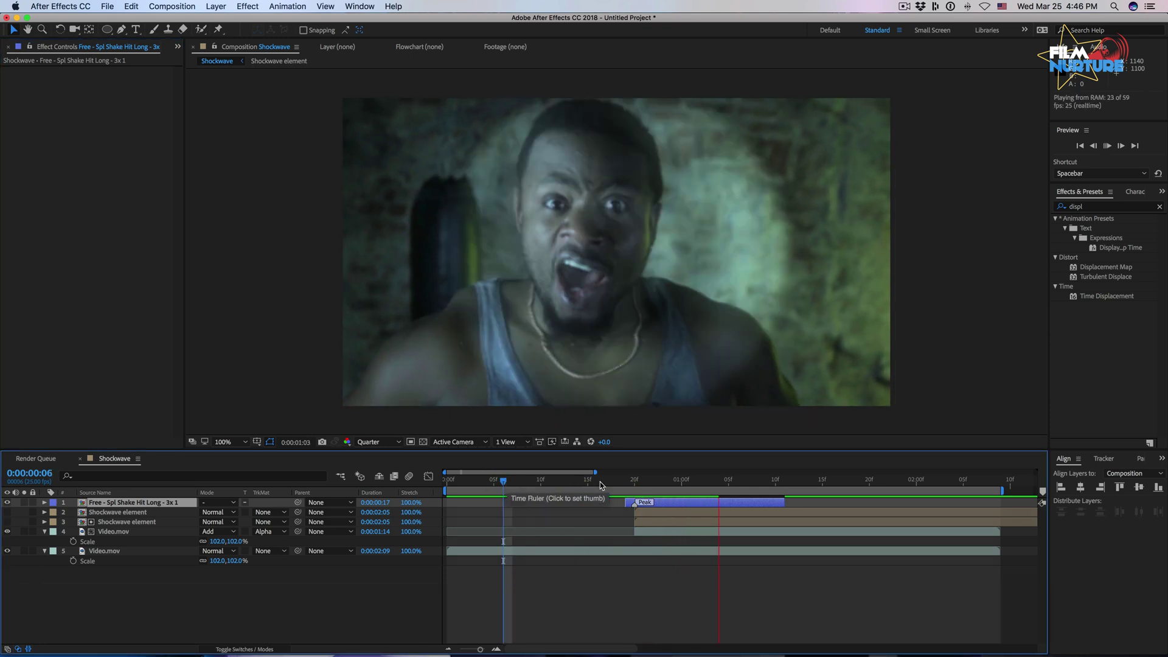
key(space)
click(550, 480)
key(space)
drag(680, 504, 698, 505)
click(578, 480)
key(space)
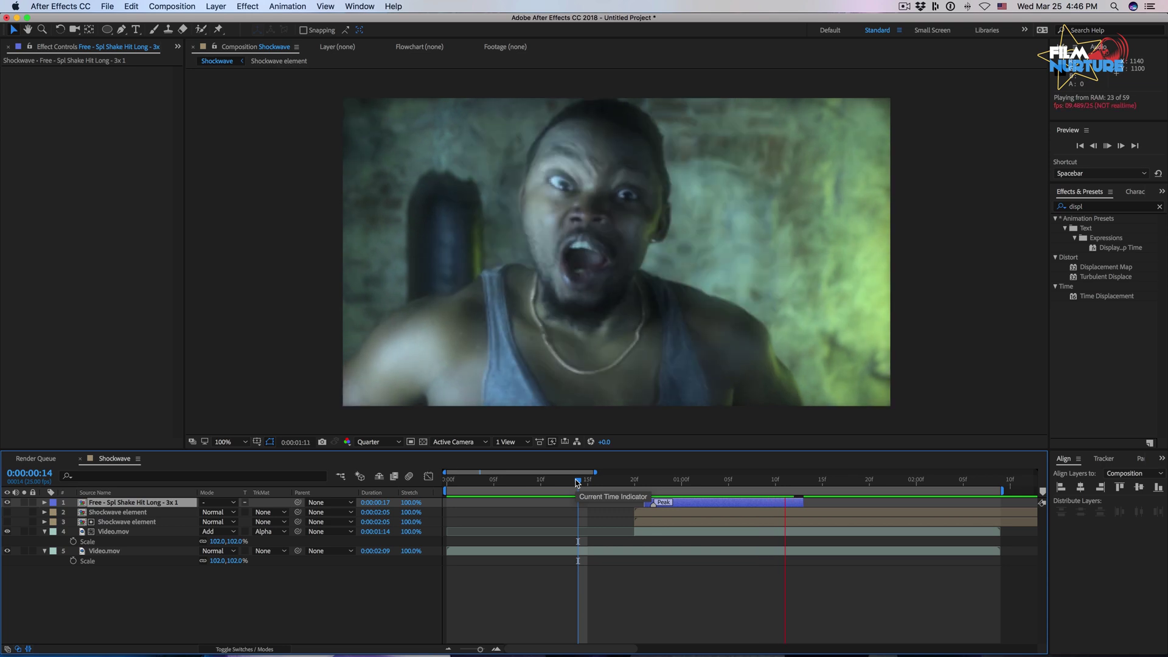
key(space)
- Duplicate the shake hit twice, slide a copy later, and preview the repeated shakes
drag(577, 482, 553, 477)
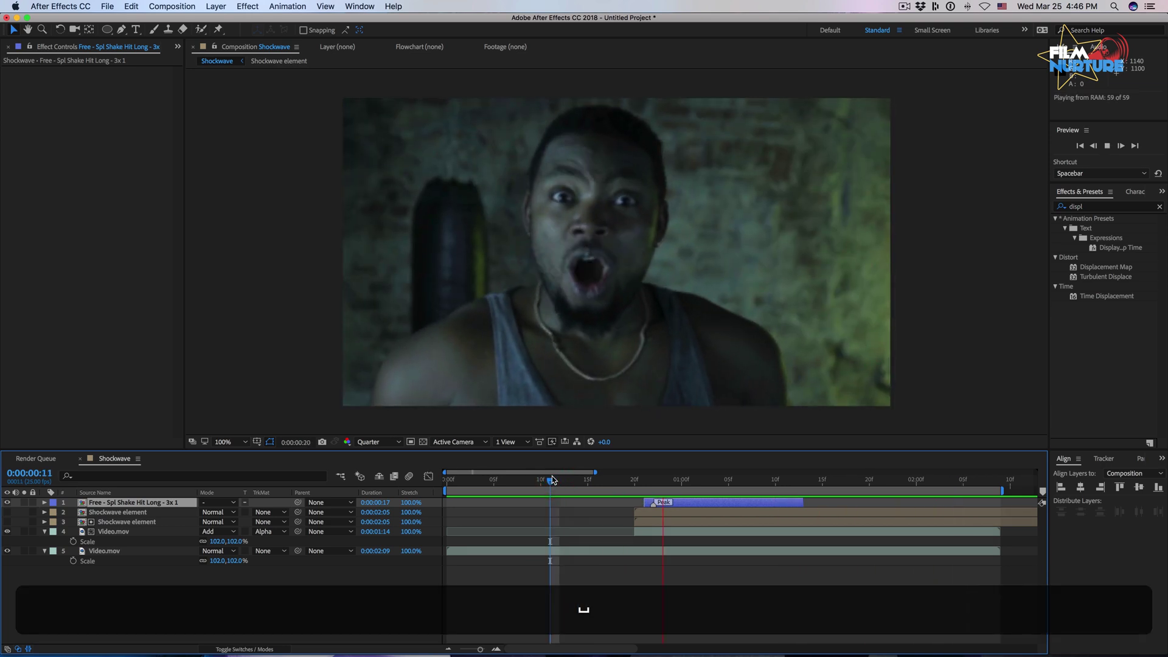
key(ctrl+d)
drag(720, 503, 845, 504)
key(ctrl+d)
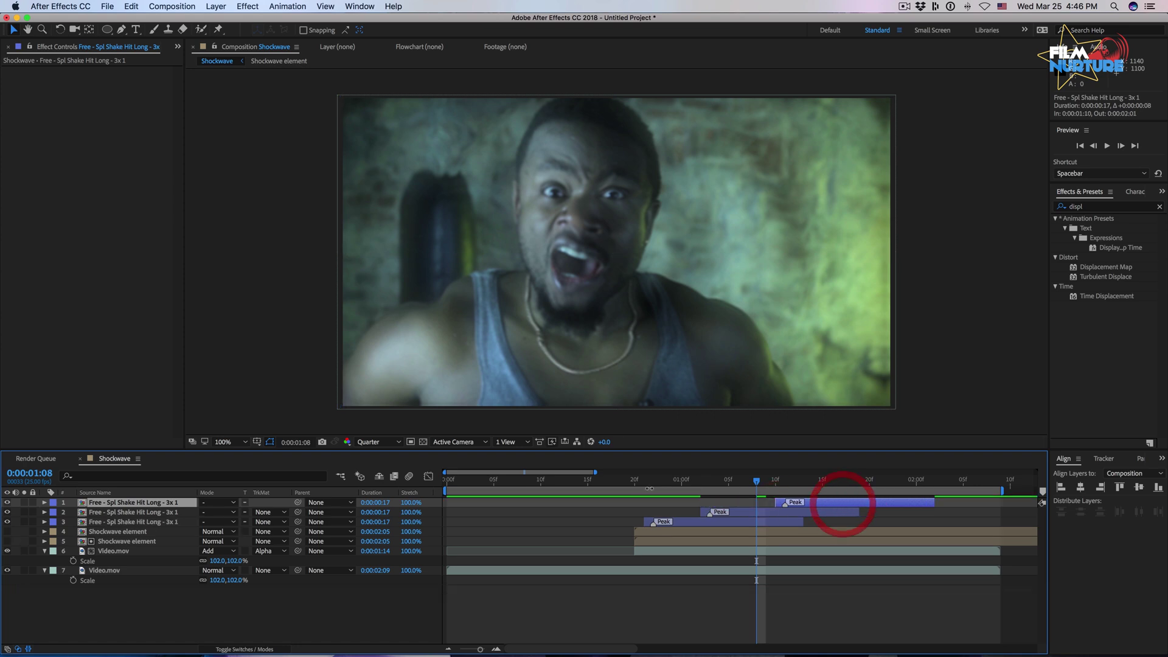
drag(643, 482, 559, 482)
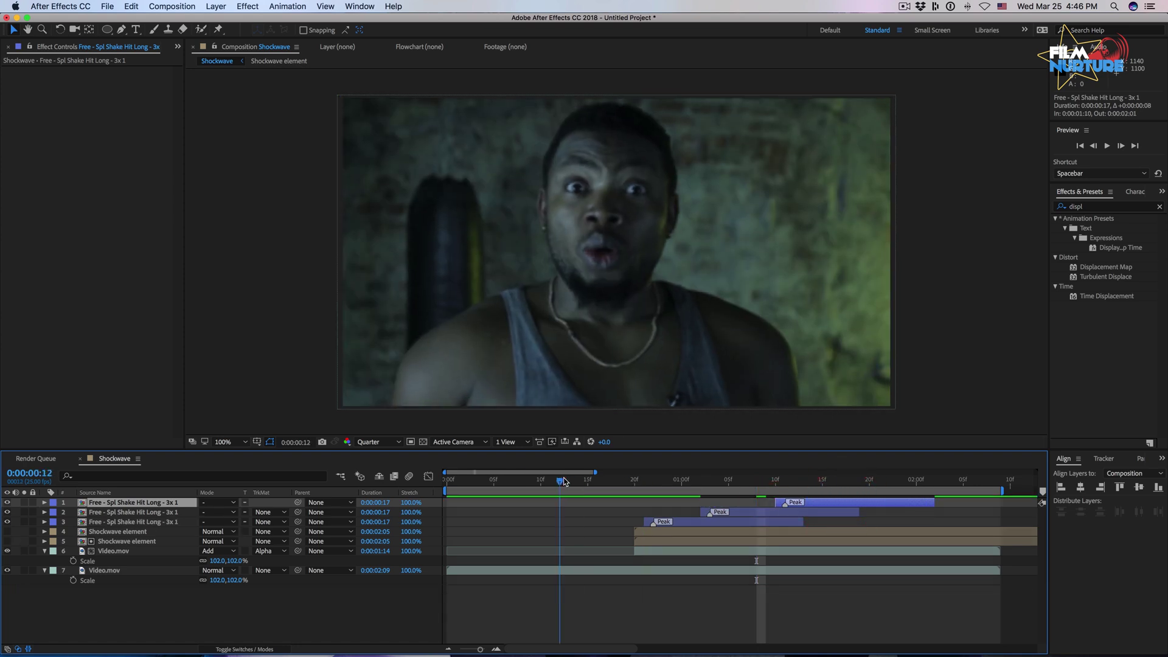
key(space)
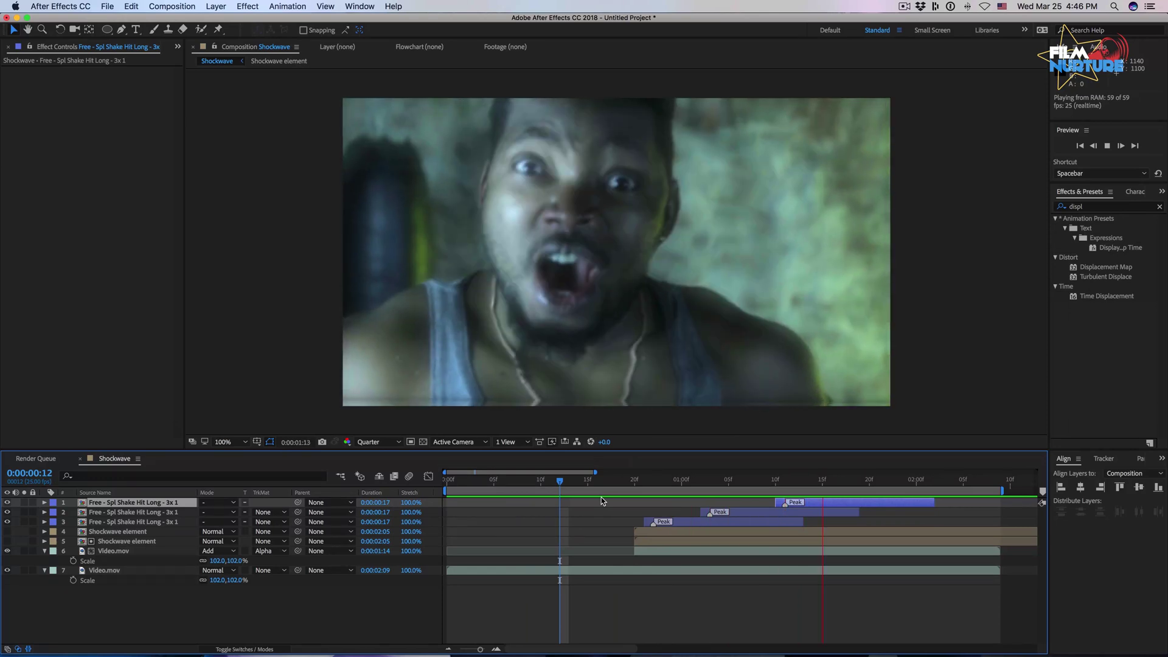
click(652, 607)
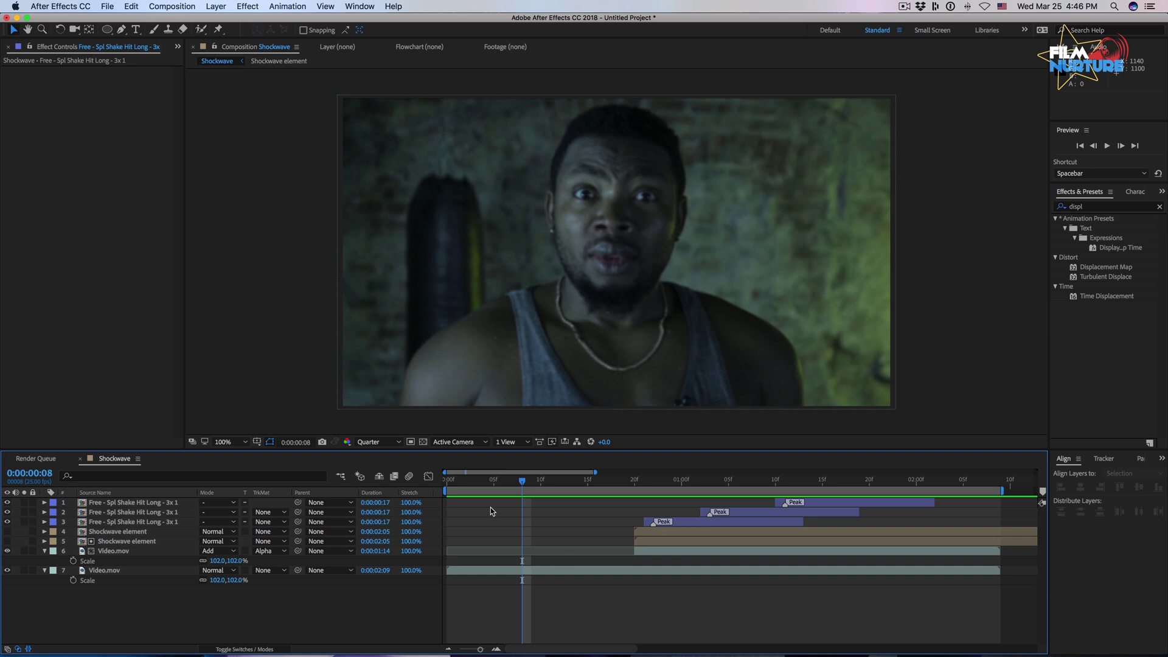
- From the Animation Studio extension, find 'tw' and apply the IN LEFT - EASE camera-twist preset
click(361, 7)
mouse_move(510, 70)
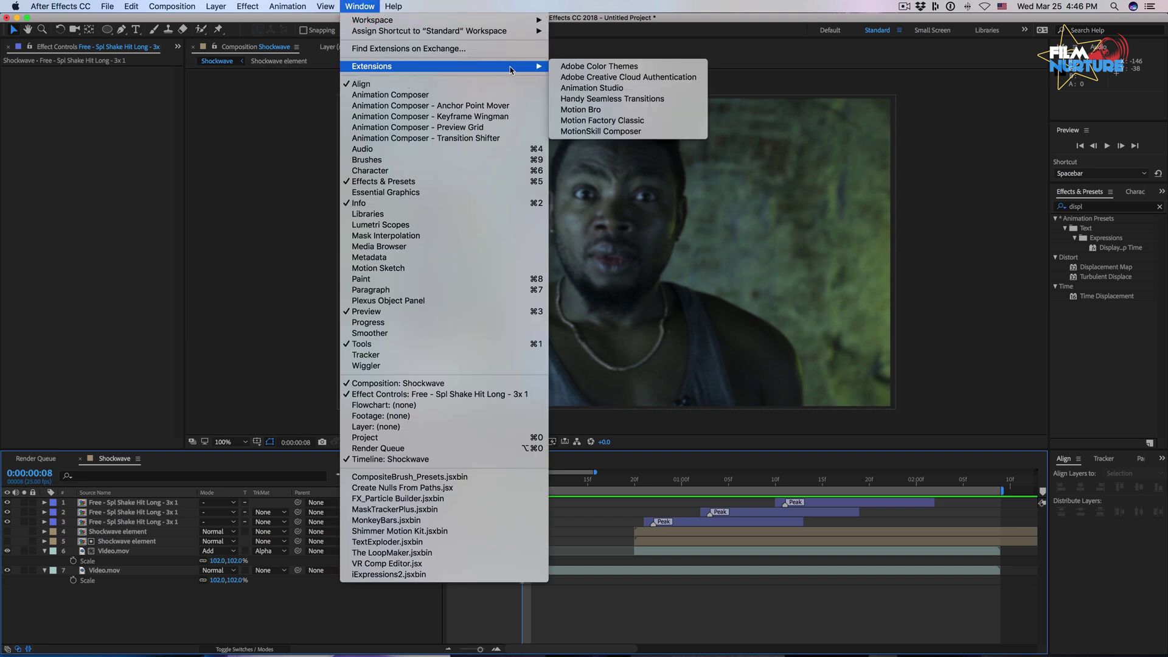
click(655, 87)
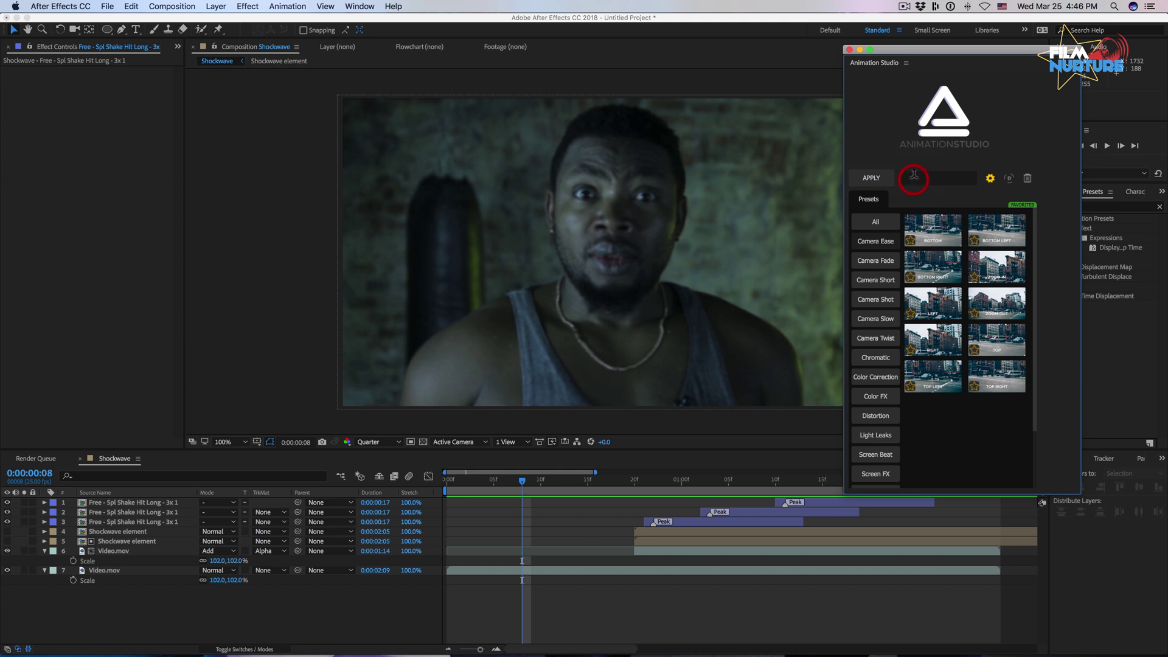
click(912, 177)
text(twi)
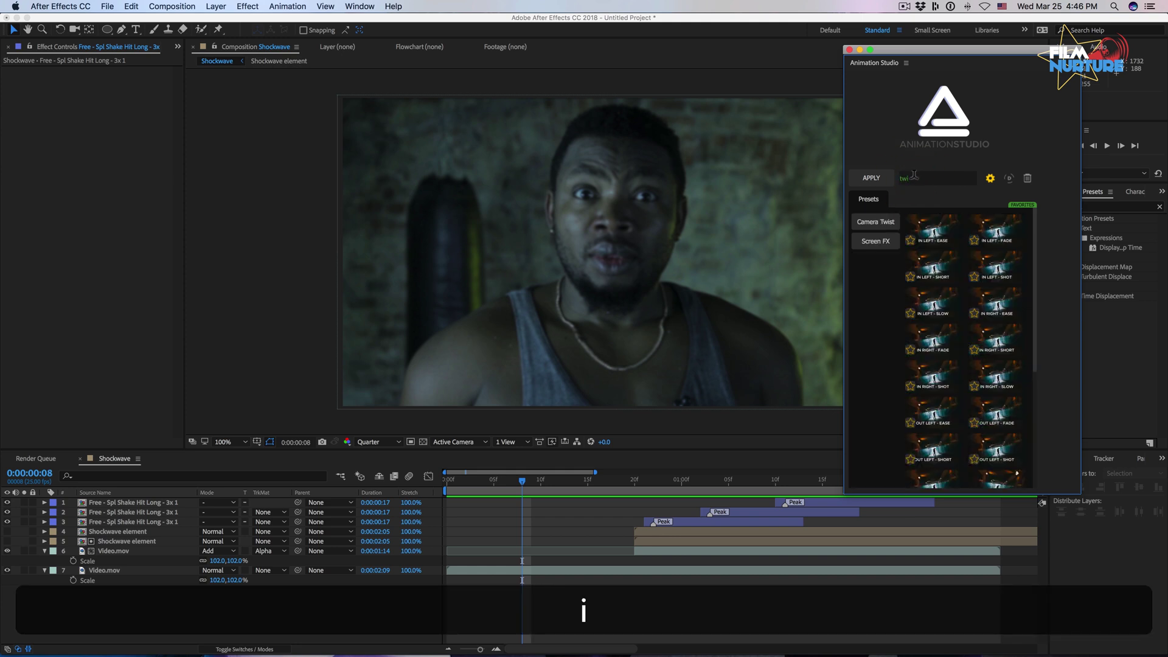
click(942, 237)
click(871, 178)
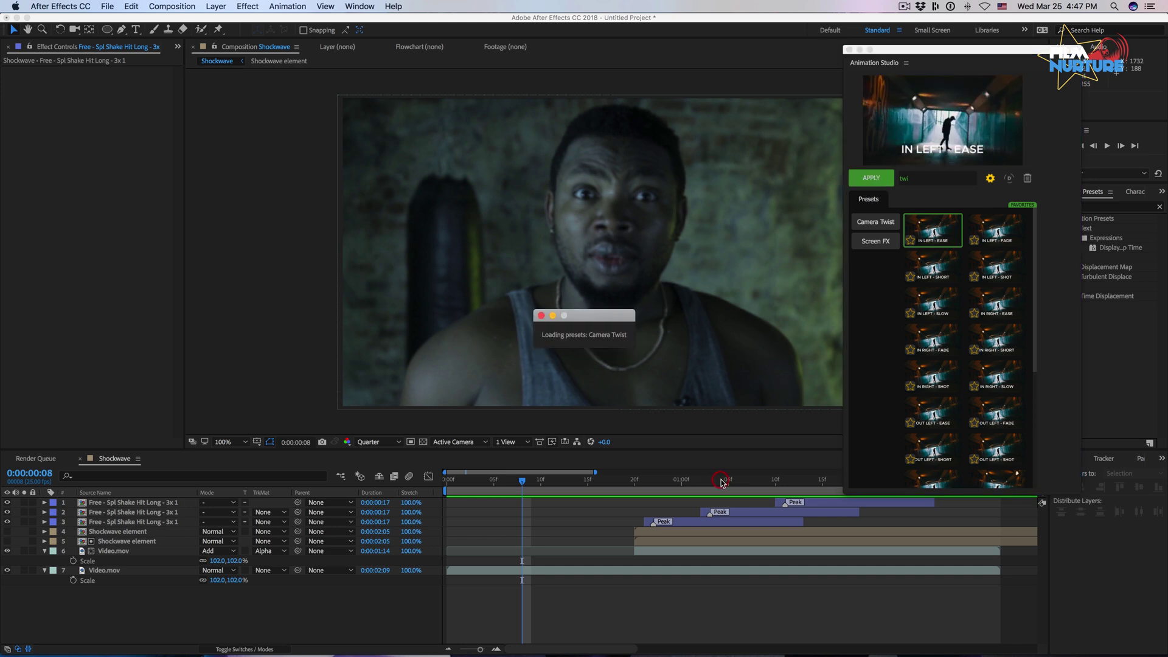
click(849, 49)
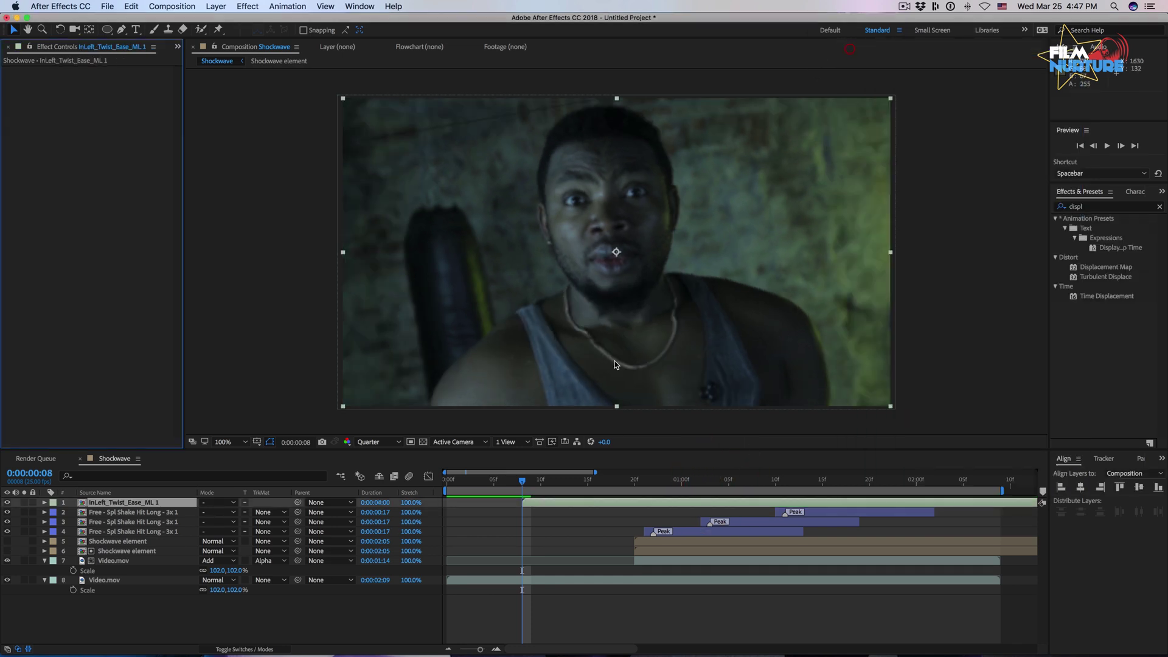
- Move the InLeft_Twist_Ease_ML 1 in point to 0:00:00:00 and preview the twist intro
drag(467, 484, 447, 483)
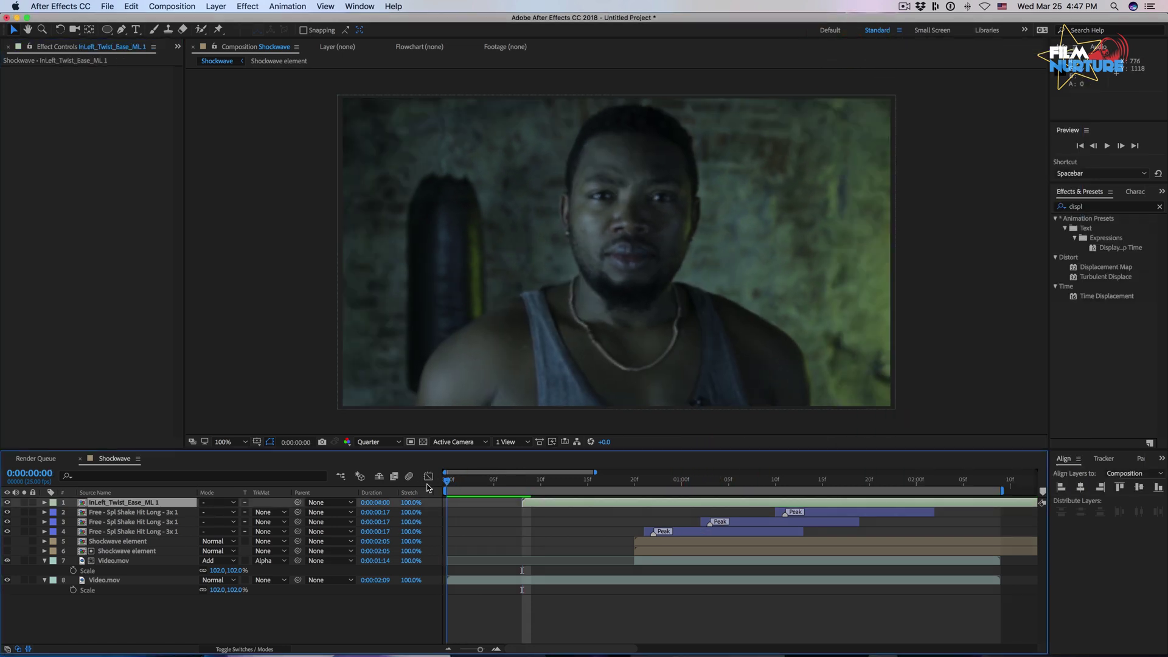
key(bracketleft)
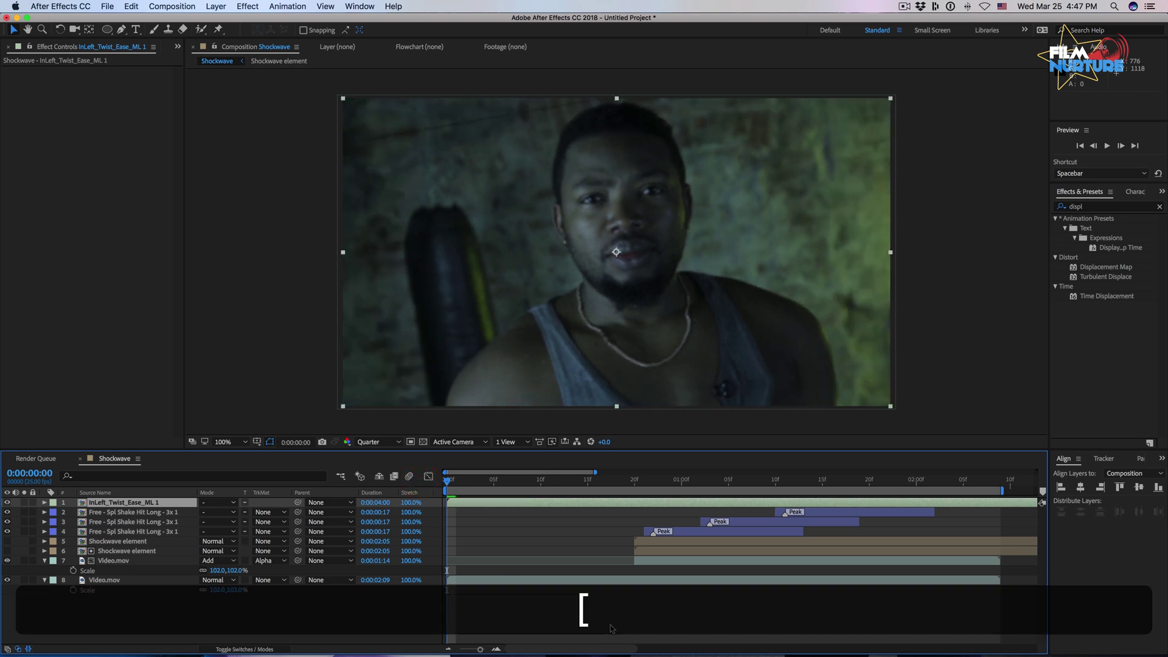
key(space)
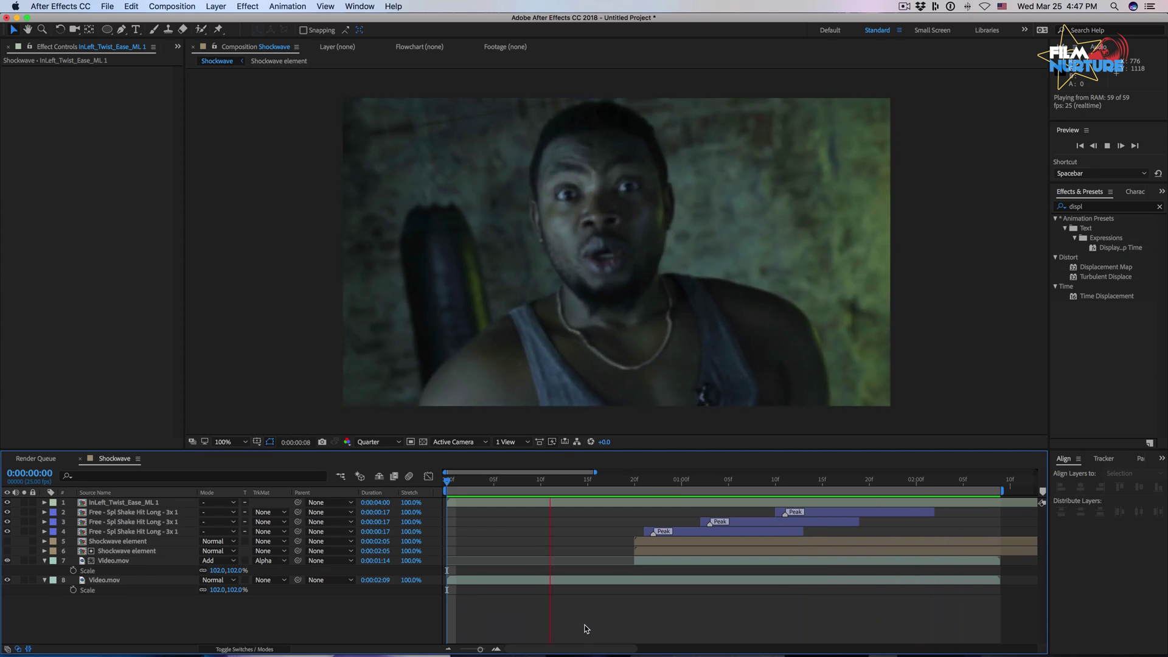
key(space)
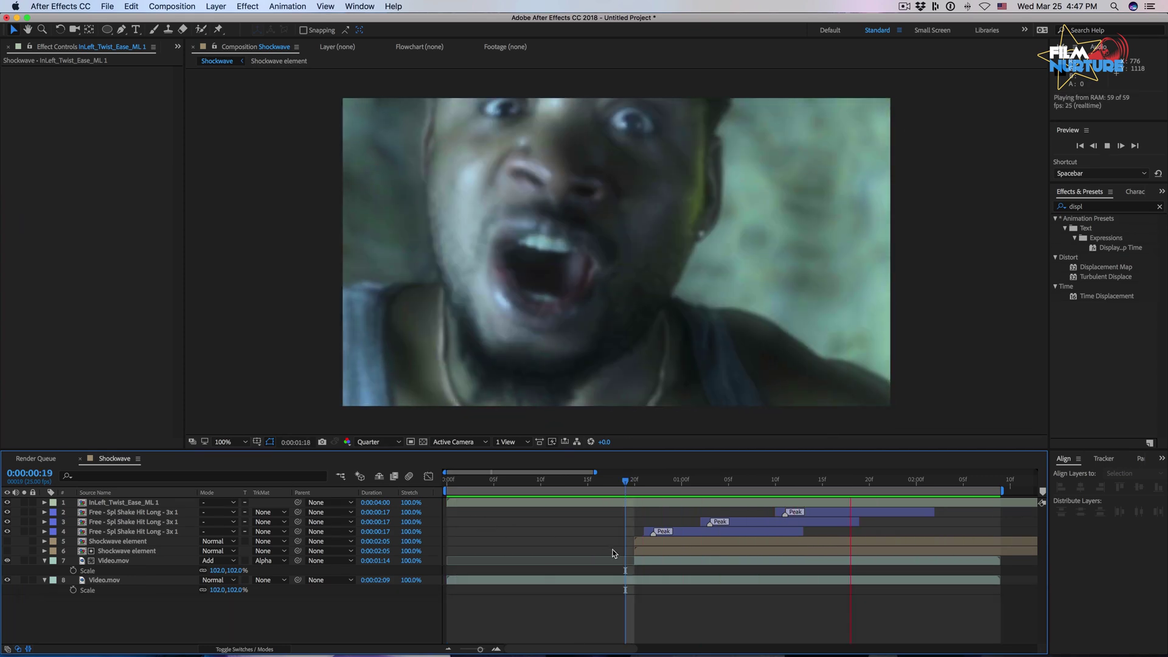
key(space)
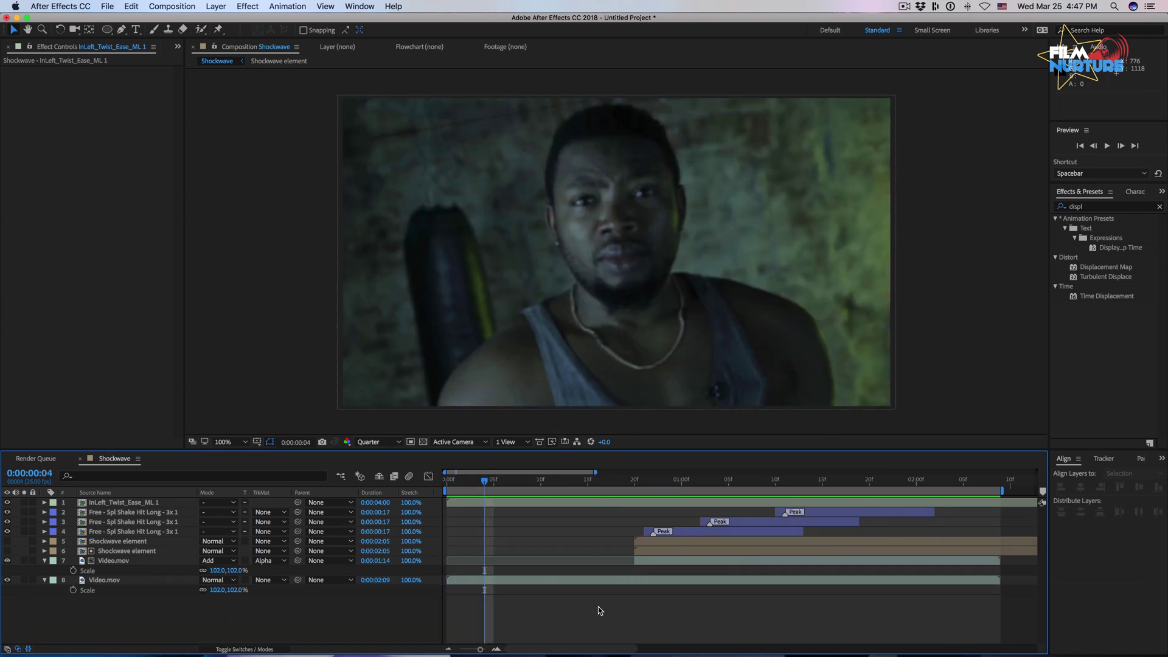